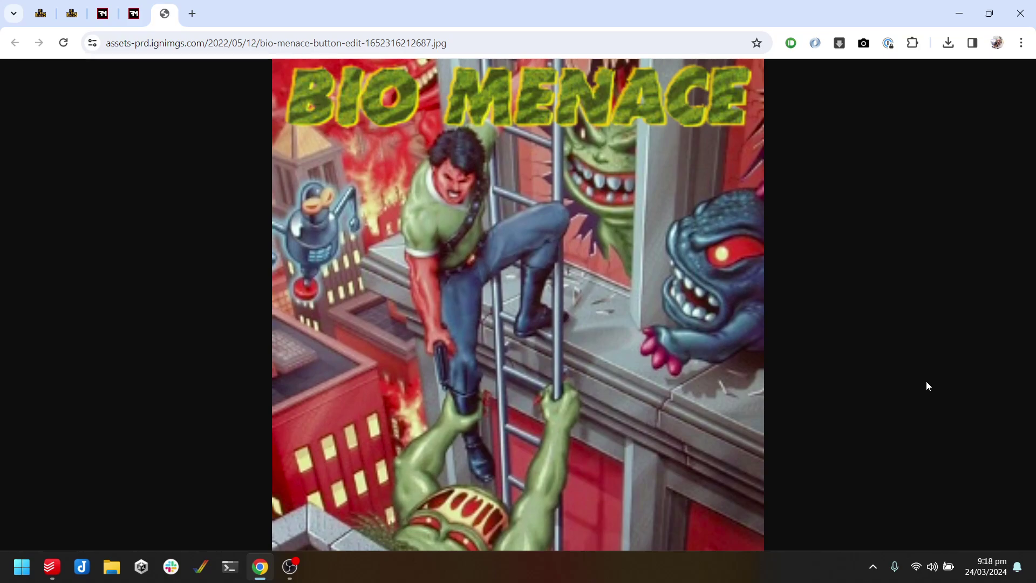
Switch to the Bio Menace City Center map tab and scroll through the level image.
left_click(36, 11)
scroll(453, 283, "up", 4)
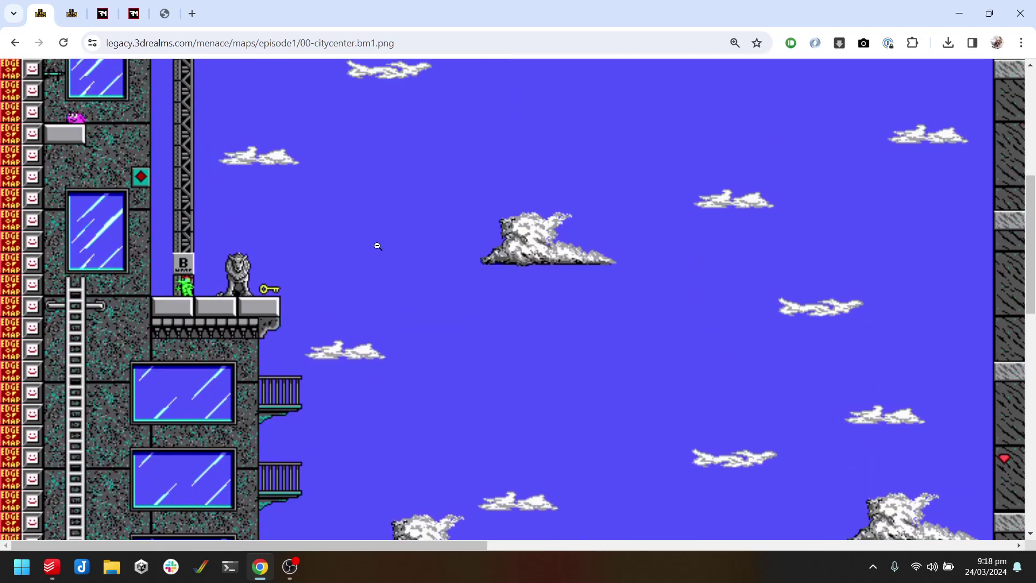
scroll(324, 225, "down", 4)
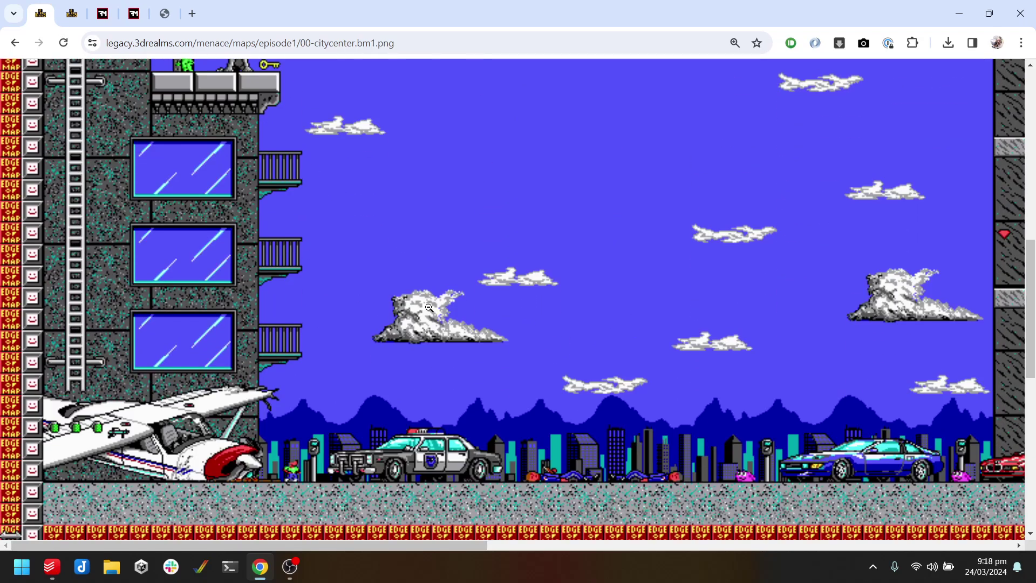
scroll(418, 194, "down", 2)
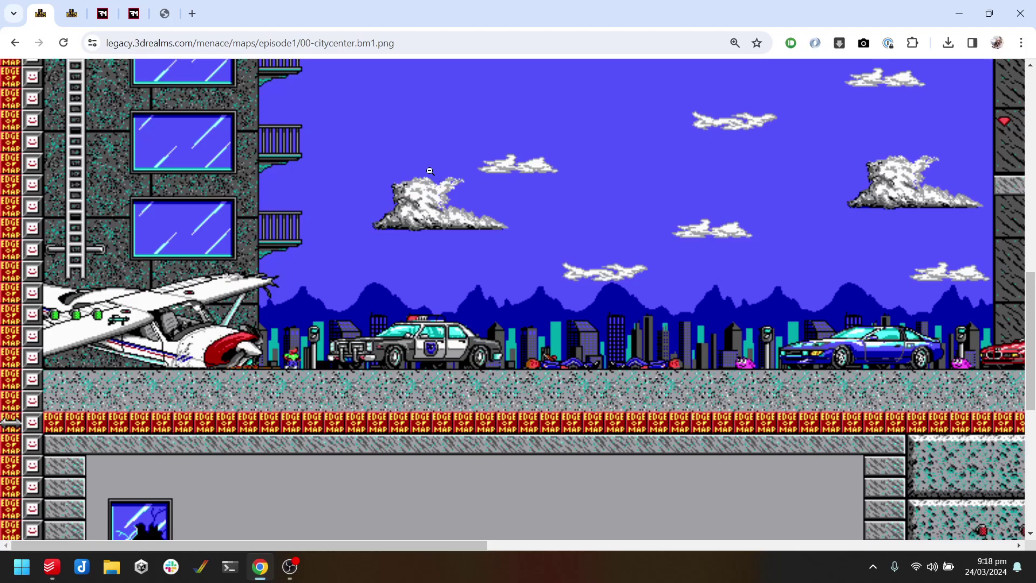
Start saving the map image and create a new biomenace folder on the Desktop.
right_click(415, 156)
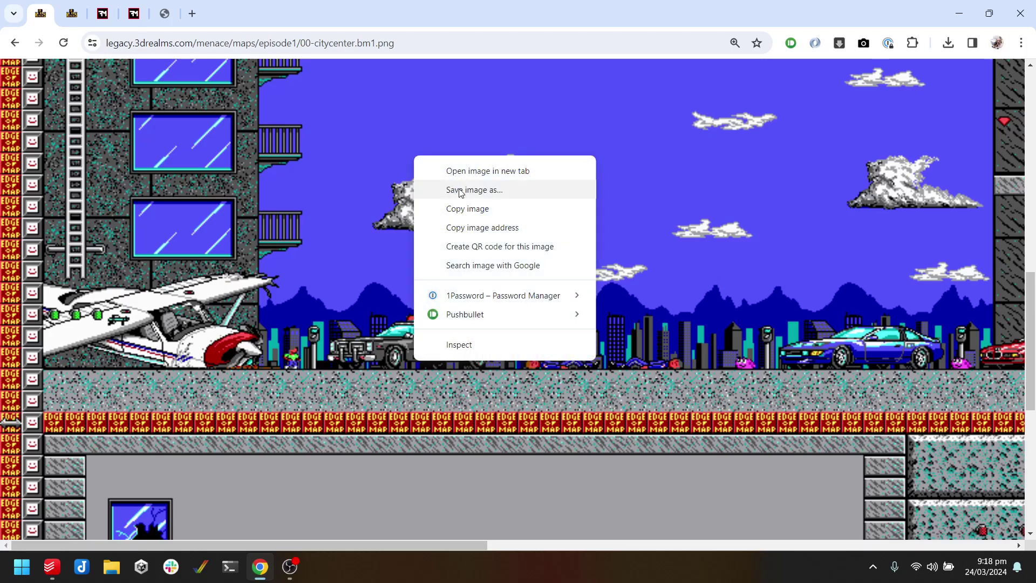
left_click(485, 191)
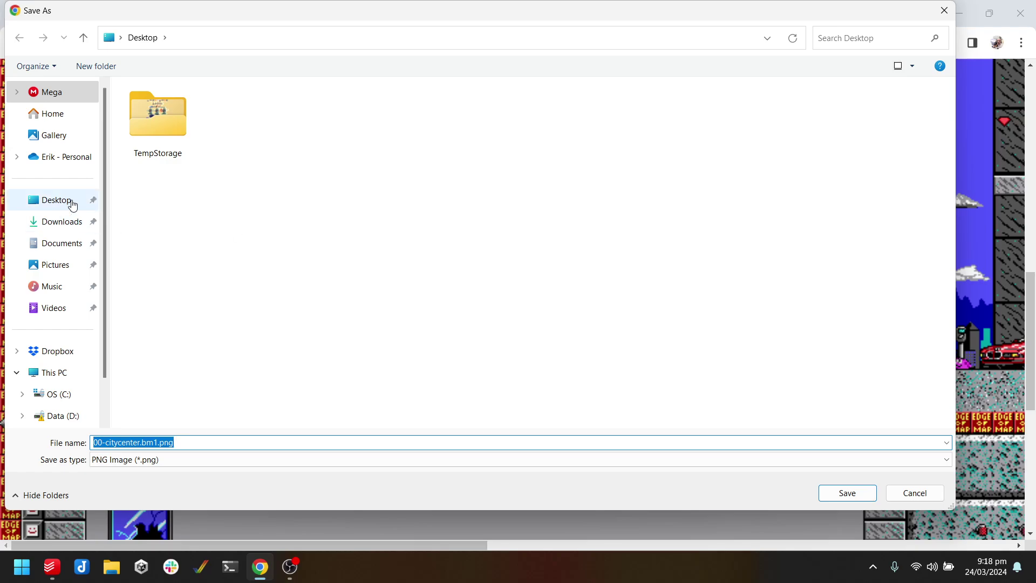
right_click(331, 303)
mouse_move(413, 272)
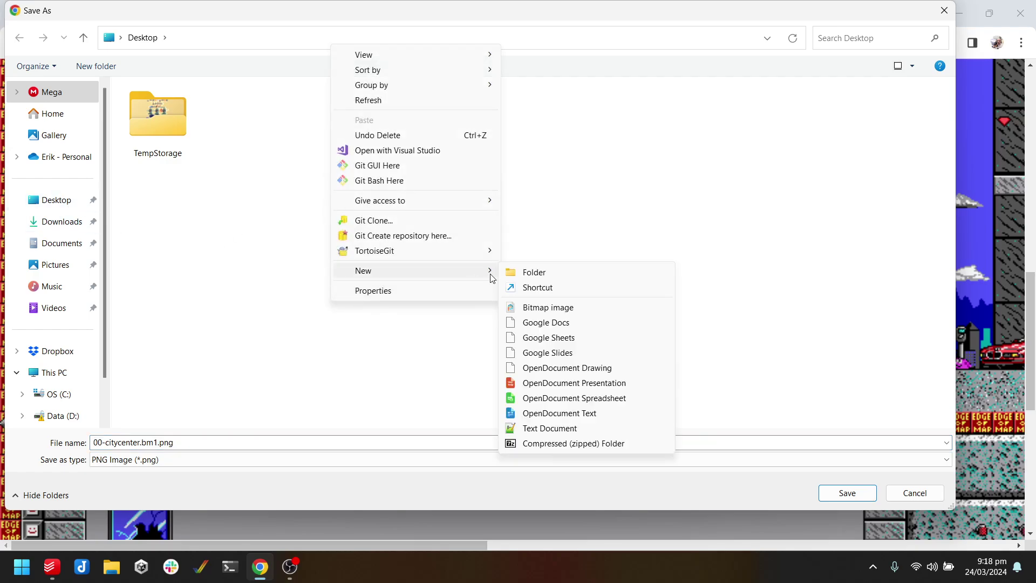
left_click(545, 274)
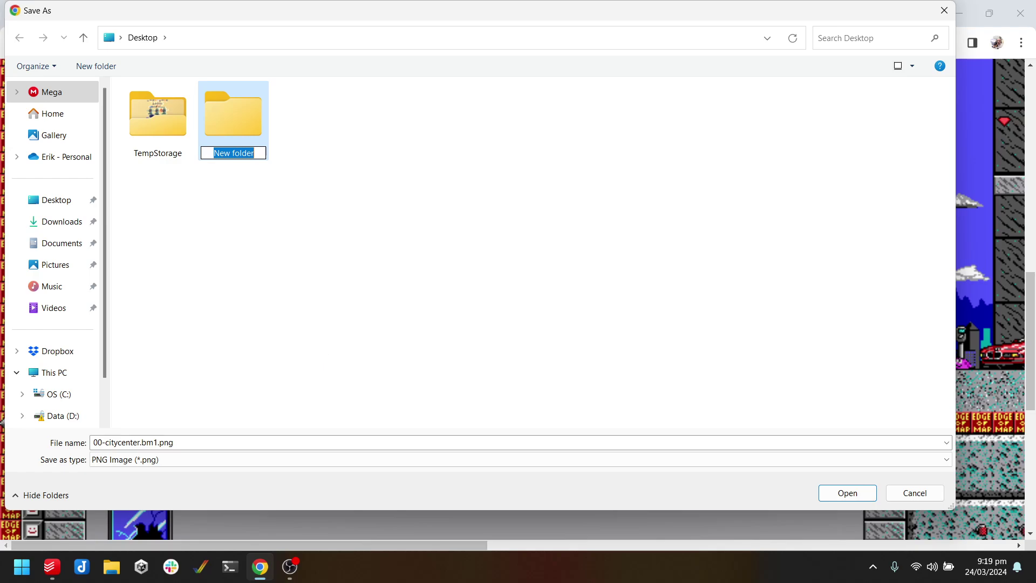
type("biomenace")
key("Return")
key("Return")
Create a maps folder inside biomenace and save 00-citycenter.bm1.png there.
right_click(232, 233)
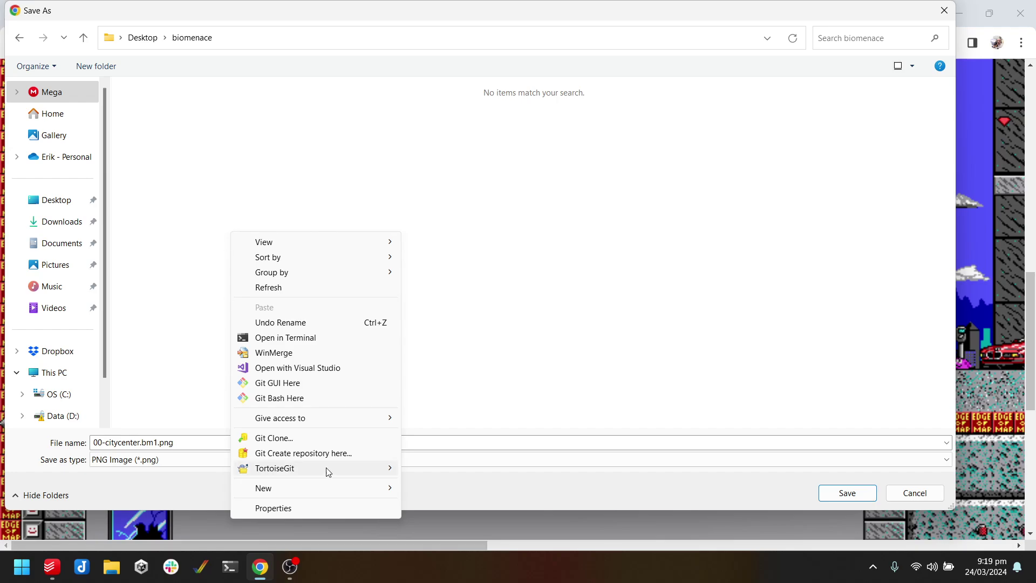
mouse_move(351, 488)
left_click(483, 319)
type("ma")
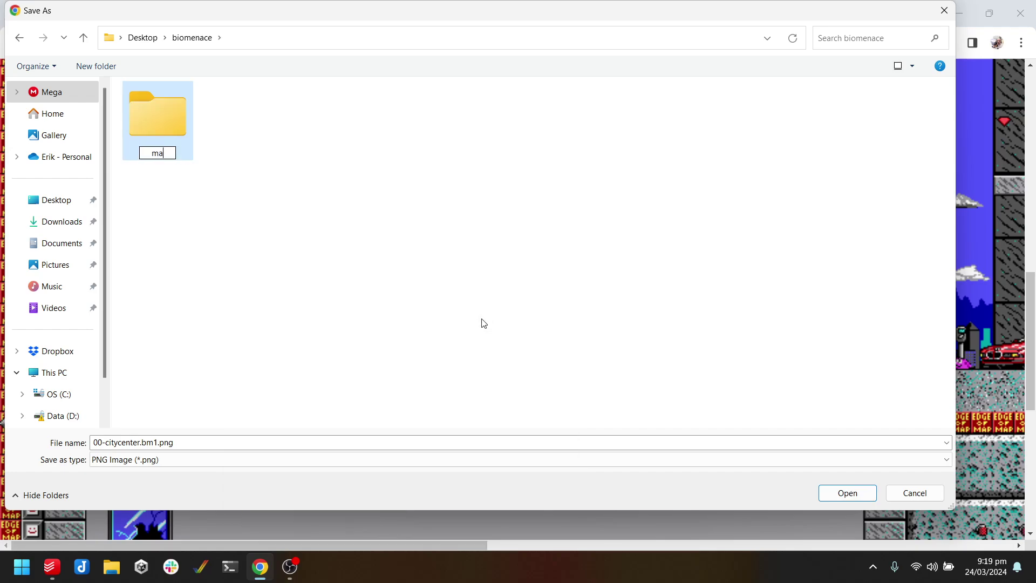
type("ps")
key("Return")
key("Return")
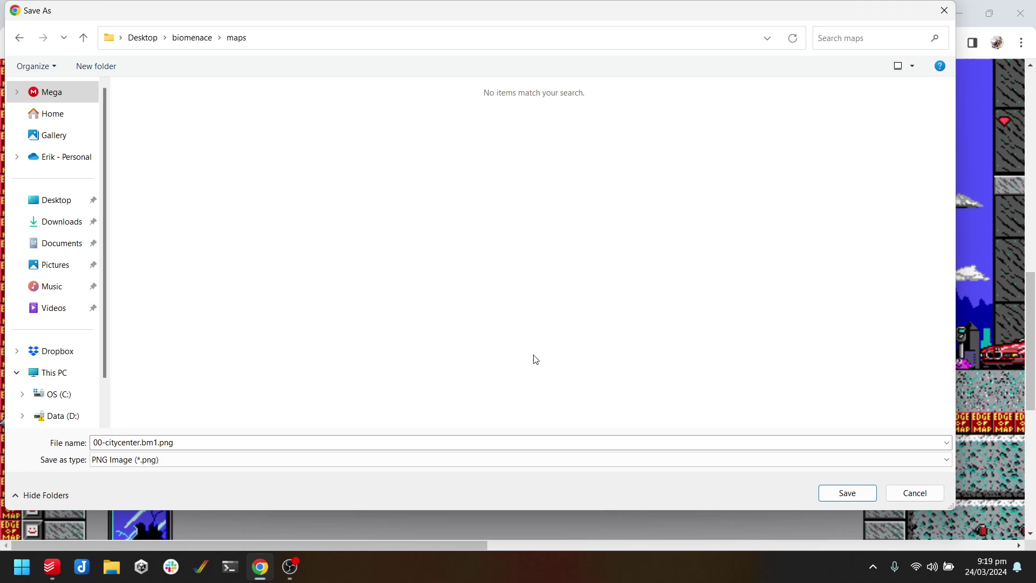
left_click(846, 493)
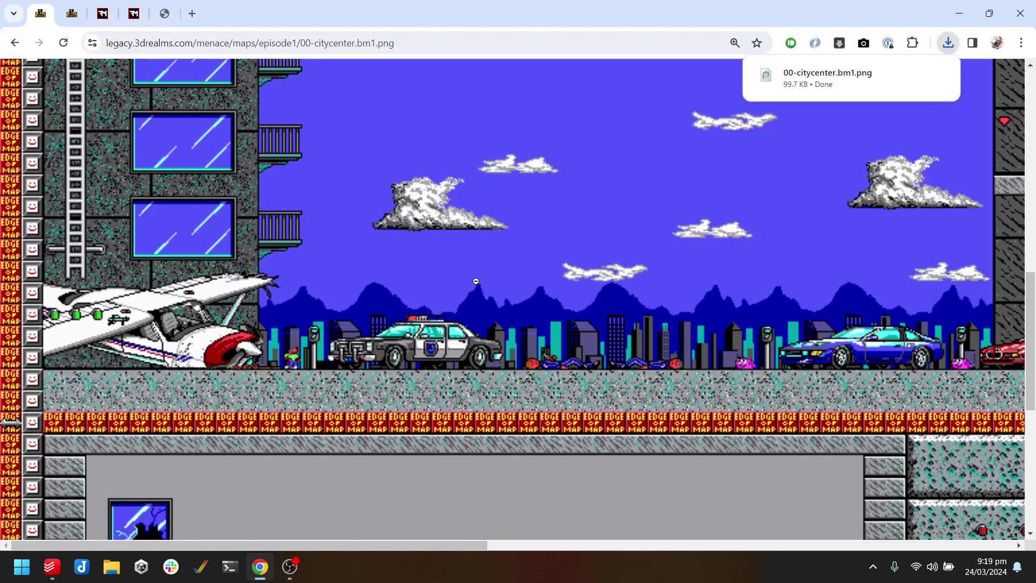
Launch Scorpion Editor maximized and save a new project as project.sproject in Desktop\biomenace.
left_click(959, 13)
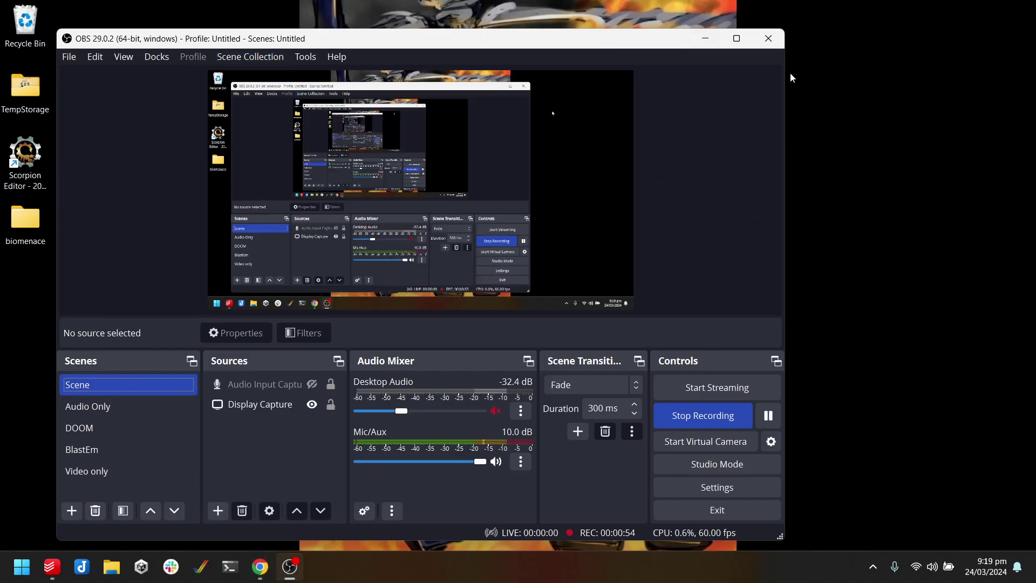
left_click(707, 39)
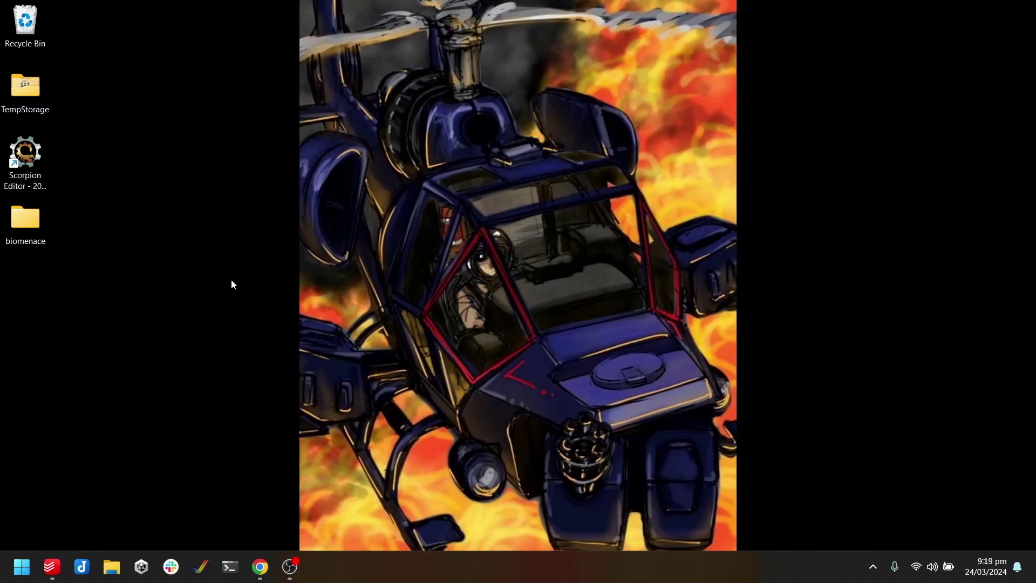
double_click(28, 149)
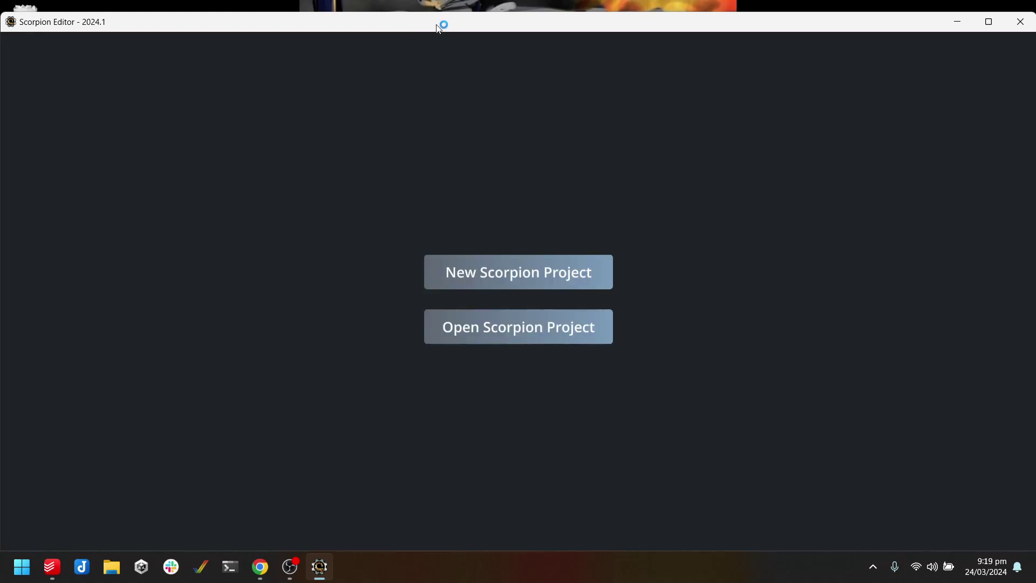
double_click(442, 25)
left_click(552, 257)
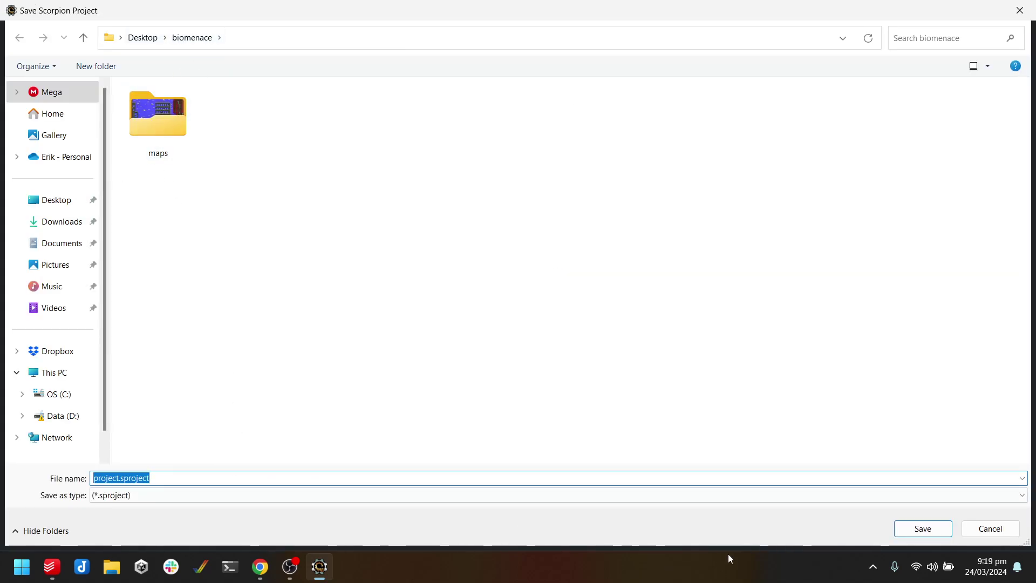
left_click(921, 529)
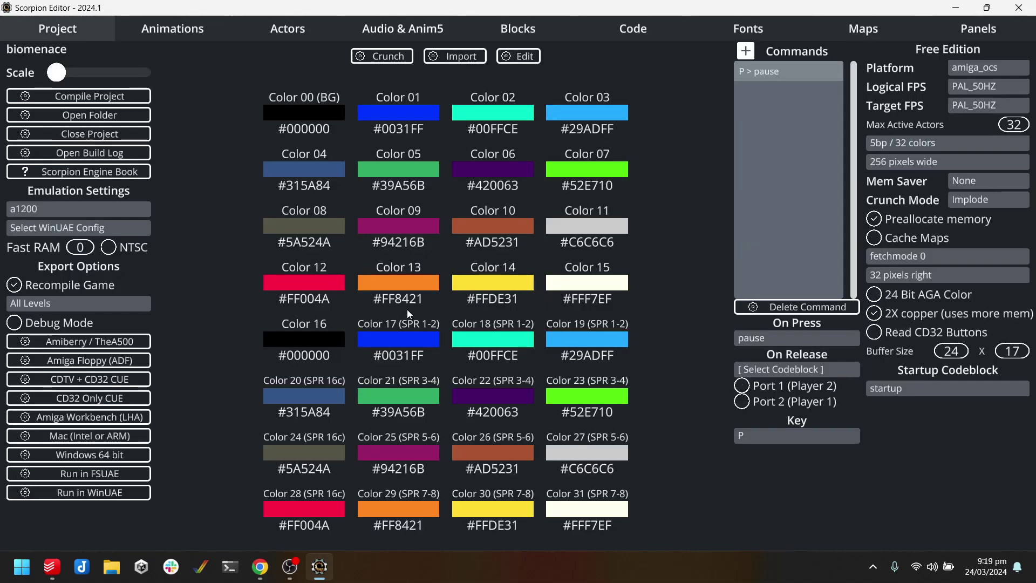
On the Maps page, generate a map from maps\00-citycenter.bm1.png.
left_click(860, 30)
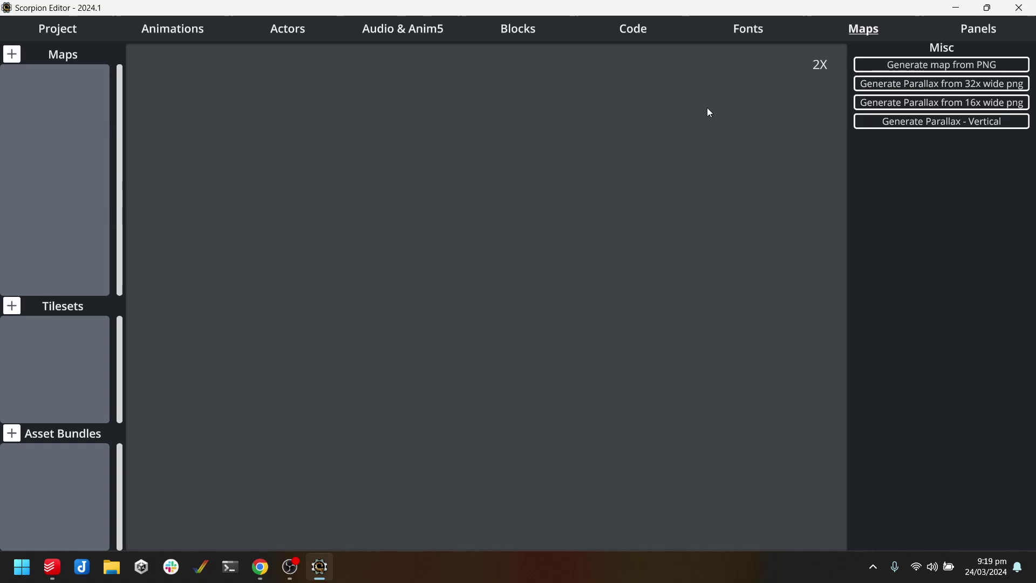
left_click(951, 69)
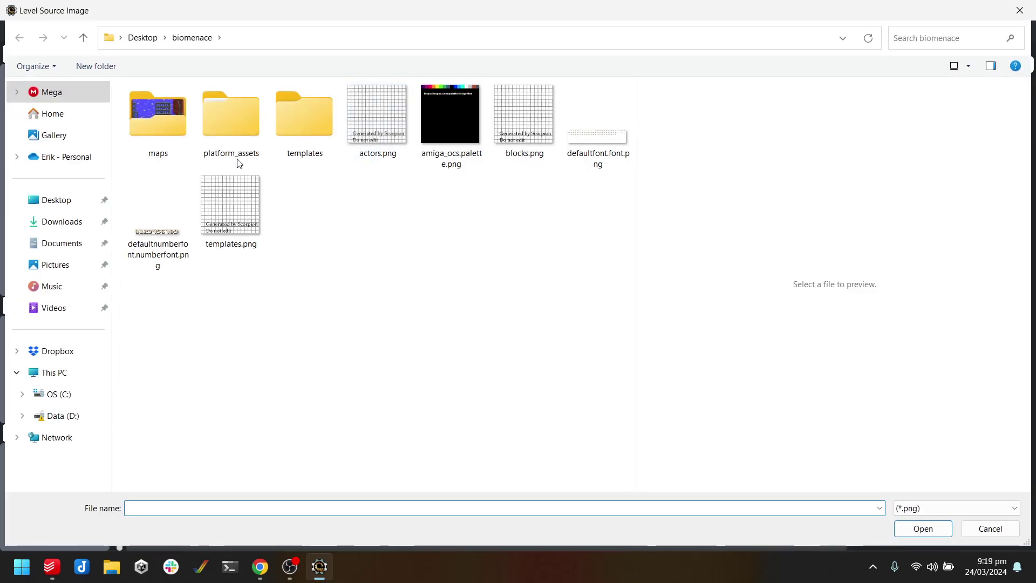
double_click(184, 133)
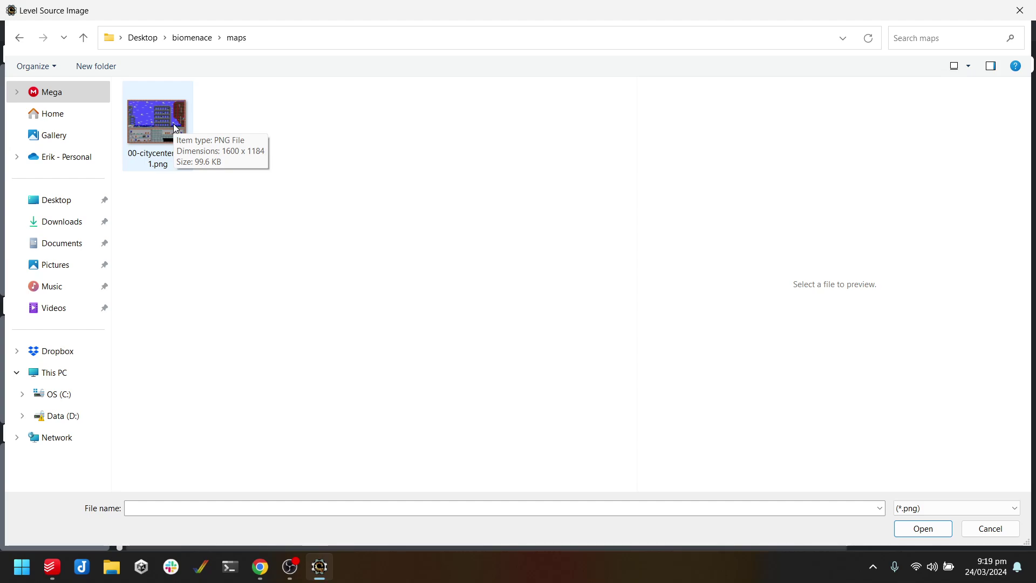
left_click(173, 125)
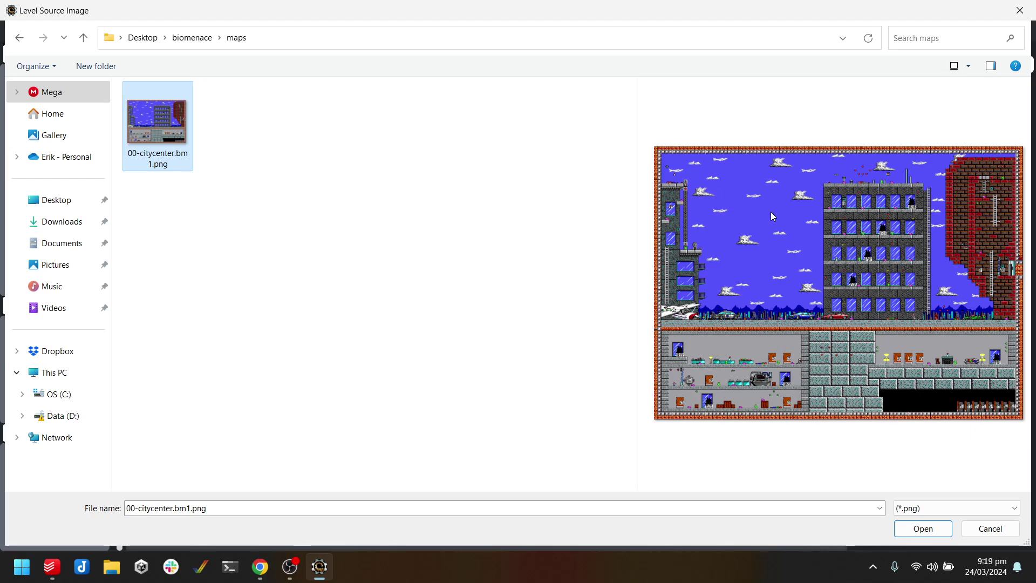
left_click(923, 527)
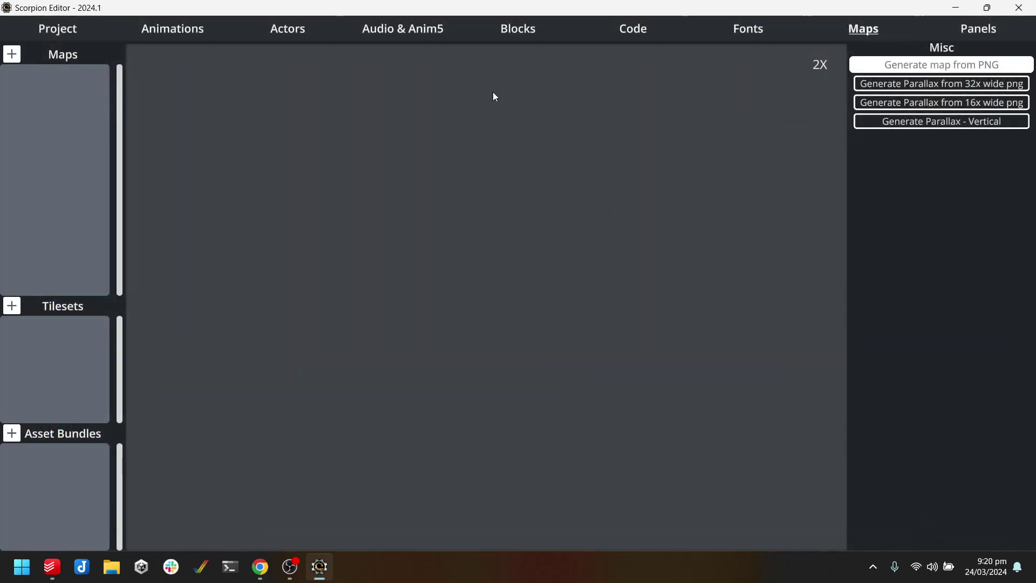
left_click(261, 567)
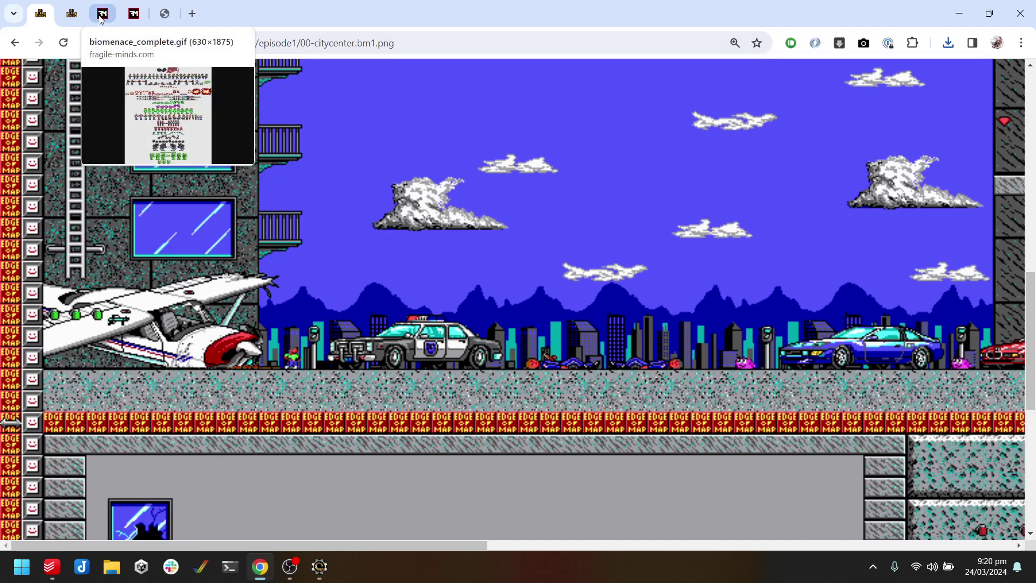
Save the biomenace_complete.gif sprite sheet from the third tab to the Desktop.
left_click(102, 15)
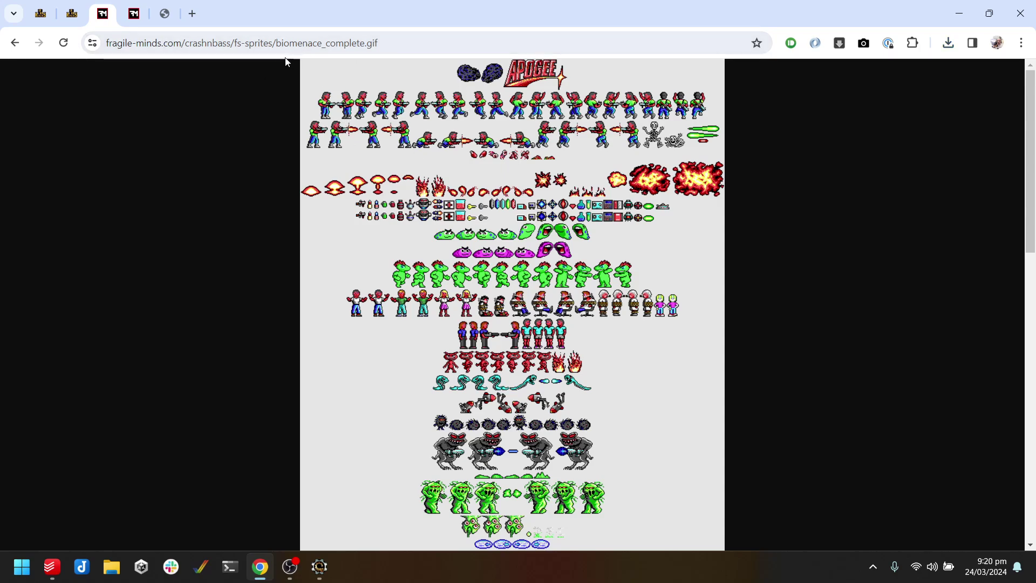
scroll(512, 186, "down", 3)
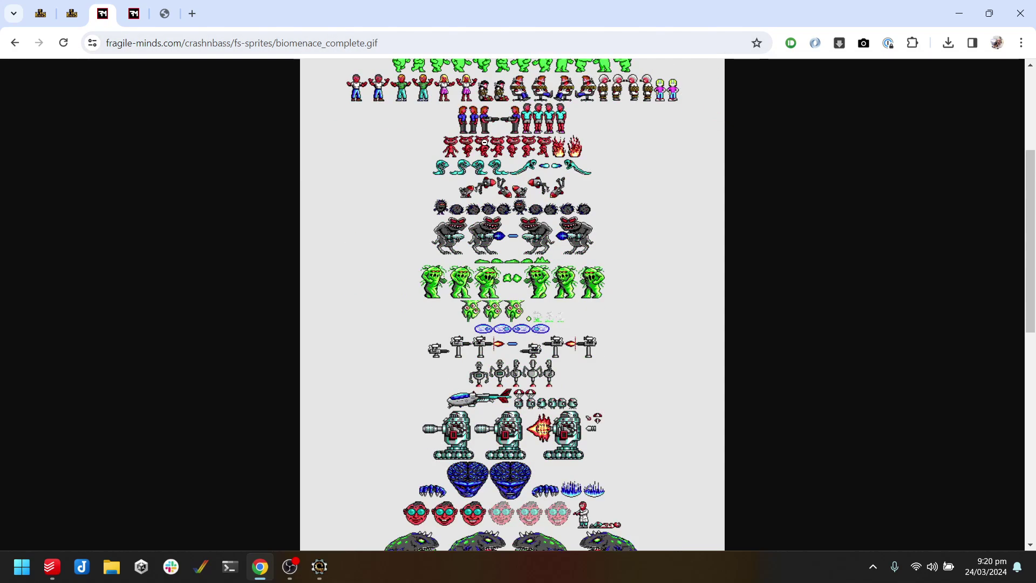
scroll(513, 186, "up", 3)
right_click(611, 174)
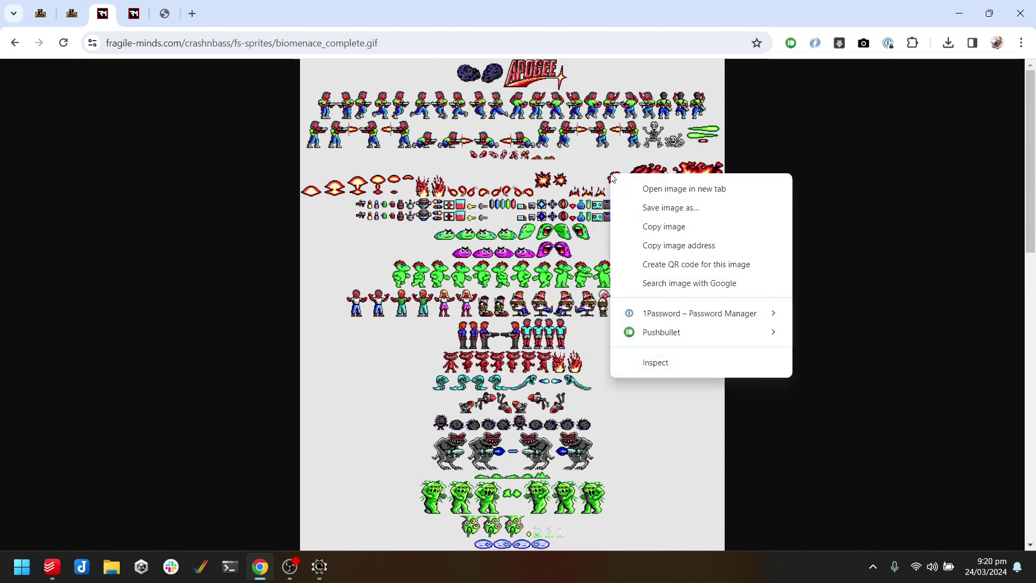
left_click(671, 207)
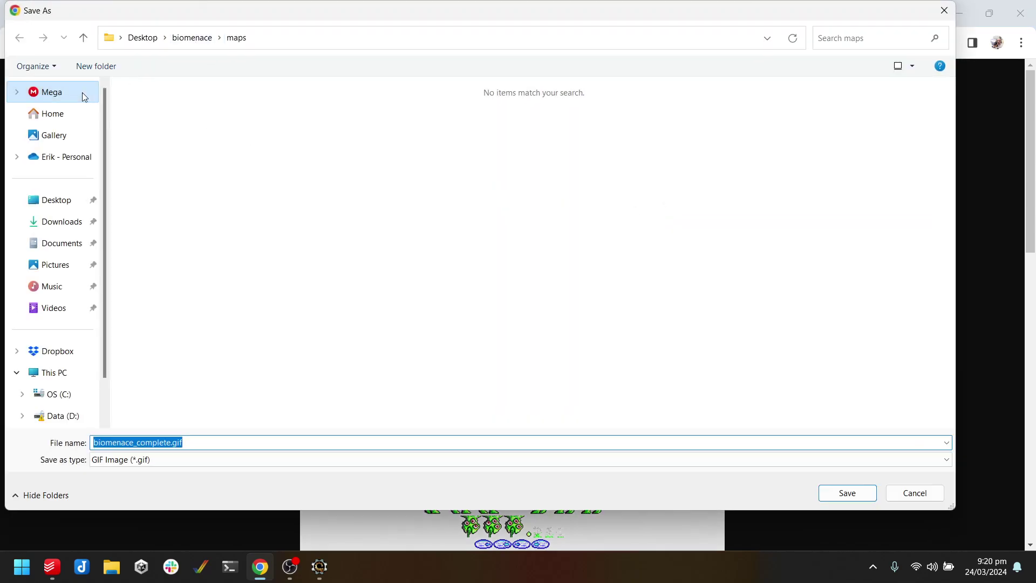
left_click(56, 198)
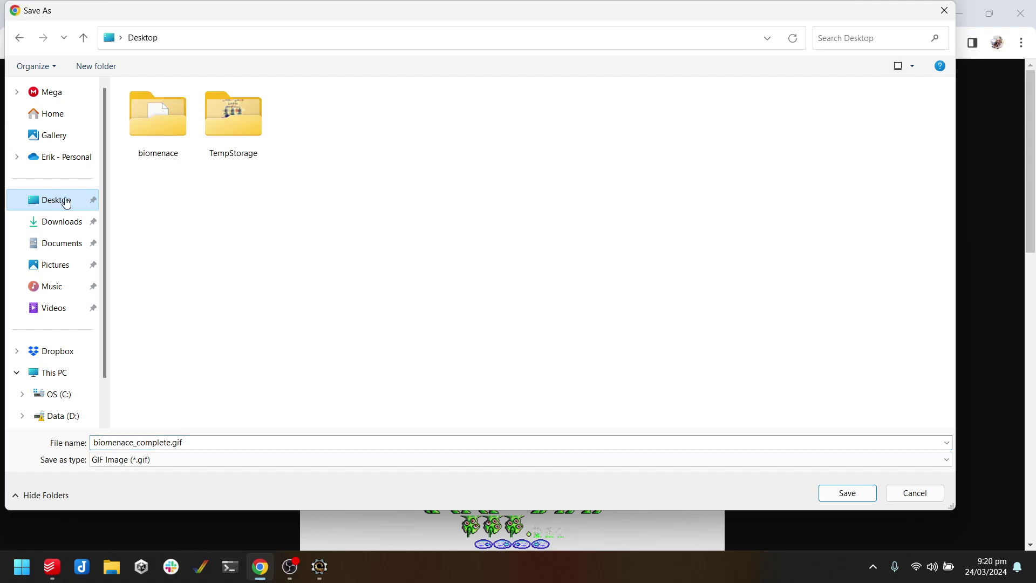
left_click(847, 491)
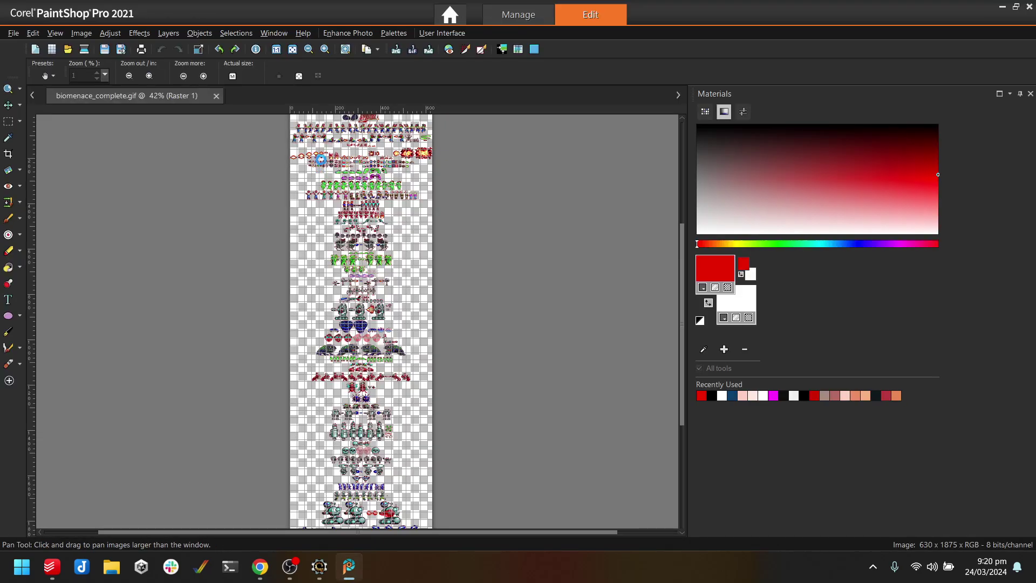
Zoom in to 800% and rectangle-select around the first standing sprite.
scroll(309, 168, "up", 3)
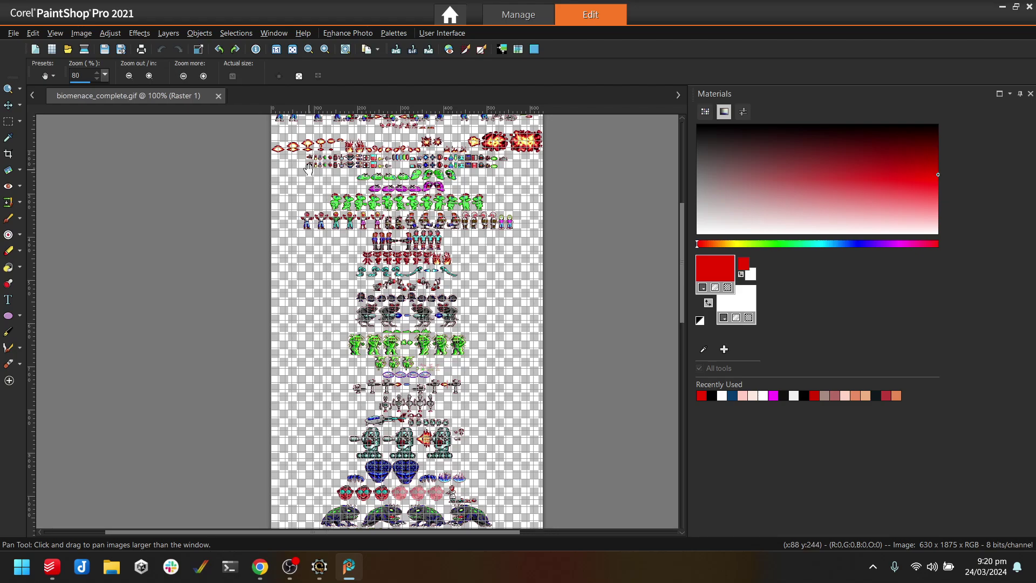
scroll(308, 168, "up", 2)
left_click_drag(681, 232, 682, 132)
scroll(110, 242, "up", 3)
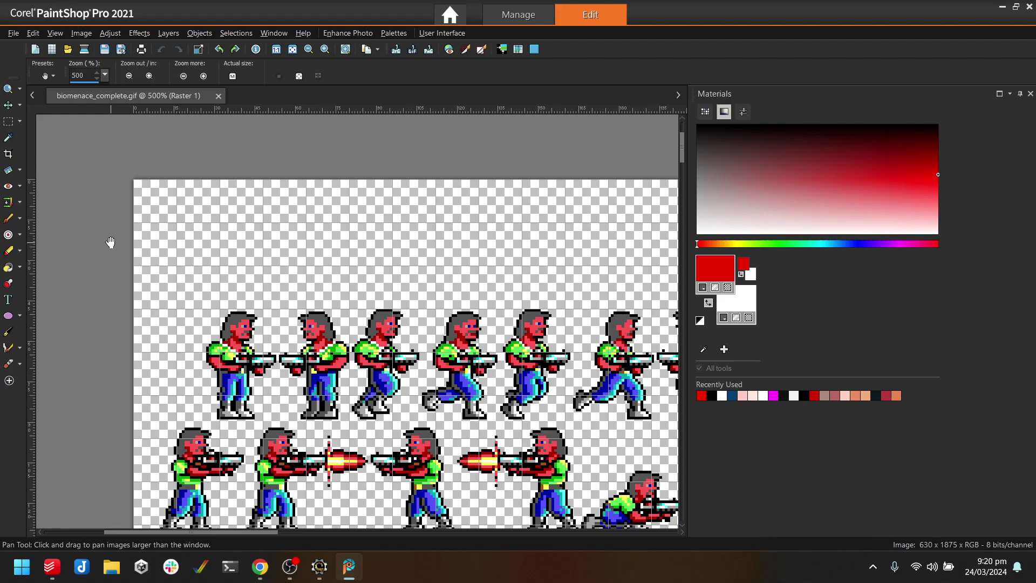
left_click(8, 121)
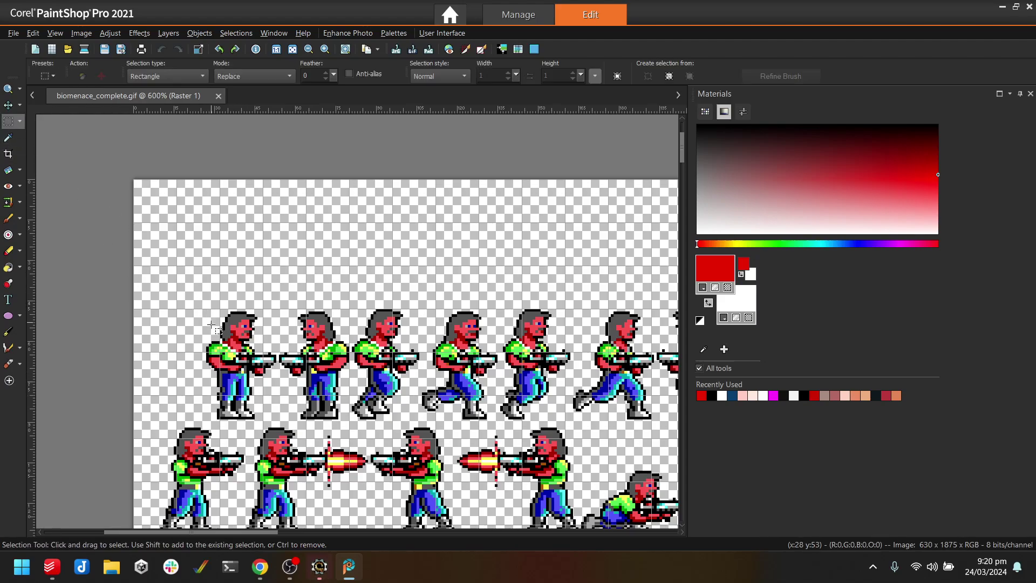
scroll(212, 324, "up", 1)
left_click_drag(223, 296, 292, 434)
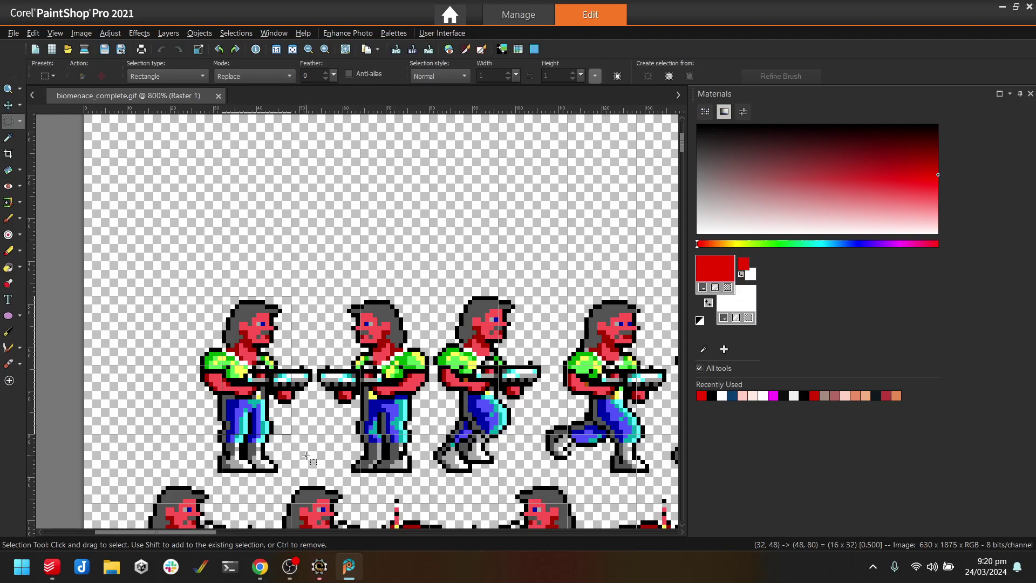
Turn off View > Guides and reselect the whole first standing sprite for copying.
left_click(306, 457)
left_click(55, 33)
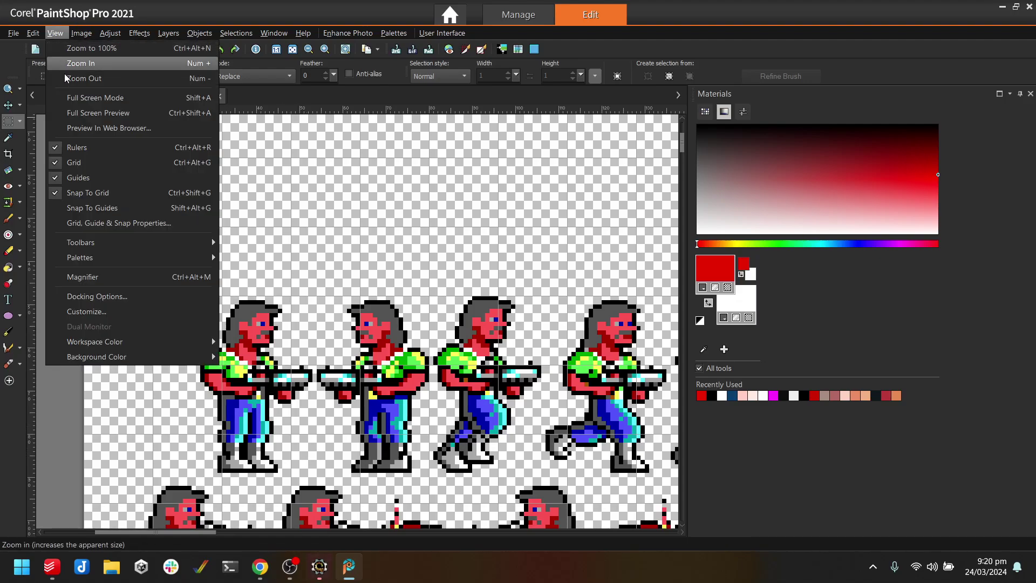
left_click(104, 179)
mouse_move(201, 305)
left_mouse_down()
mouse_move(294, 421)
mouse_move(312, 473)
left_mouse_up()
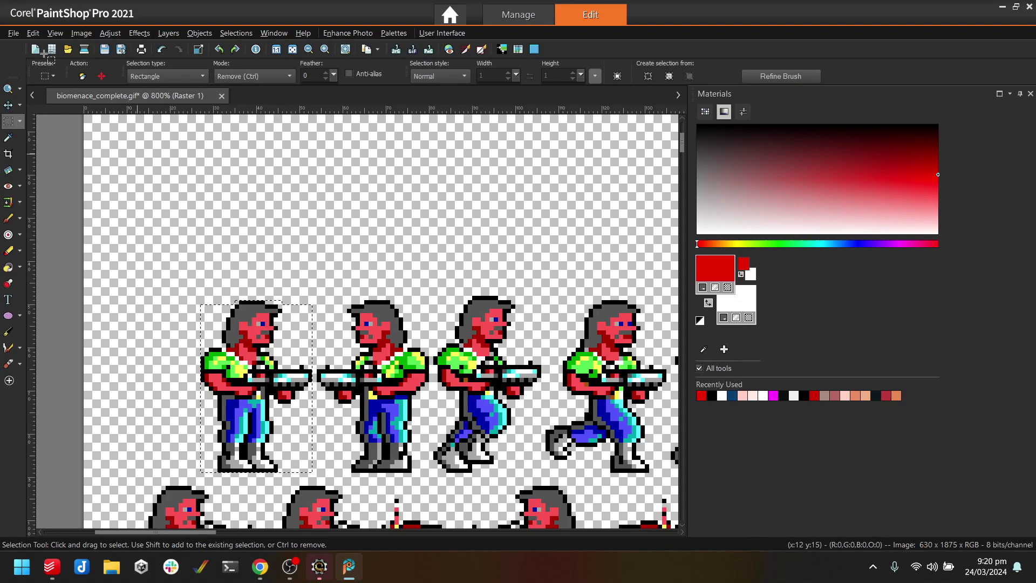
left_click(33, 33)
Paste the sprite as a new image and create a sprites folder inside biomenace.
left_click(134, 172)
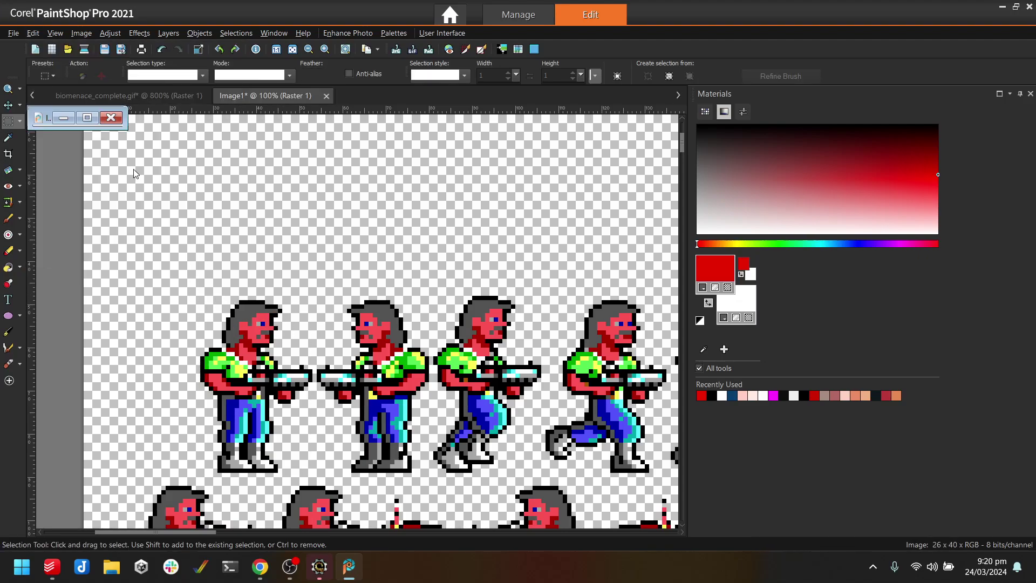
scroll(446, 320, "up", 2)
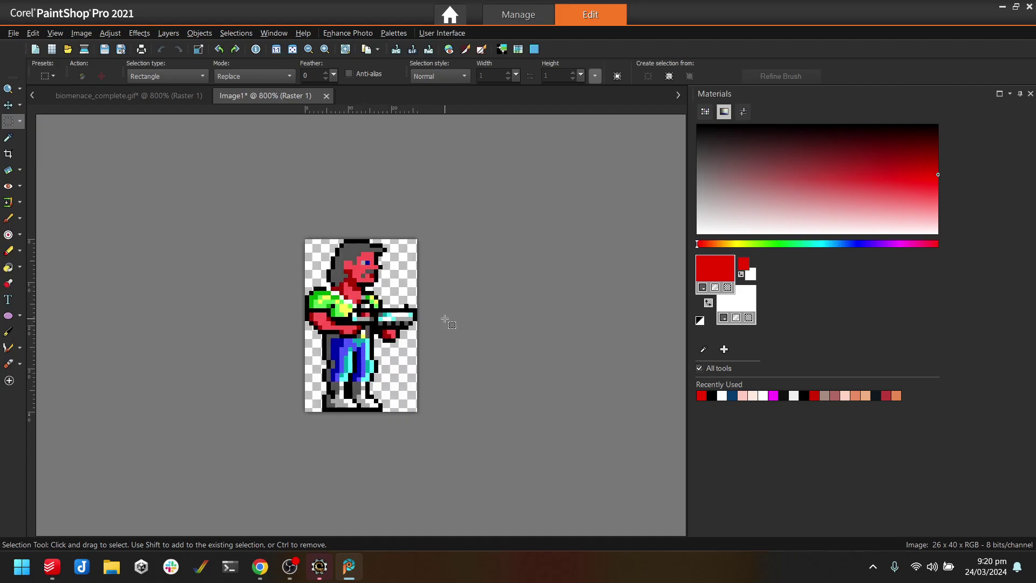
key("ctrl+s")
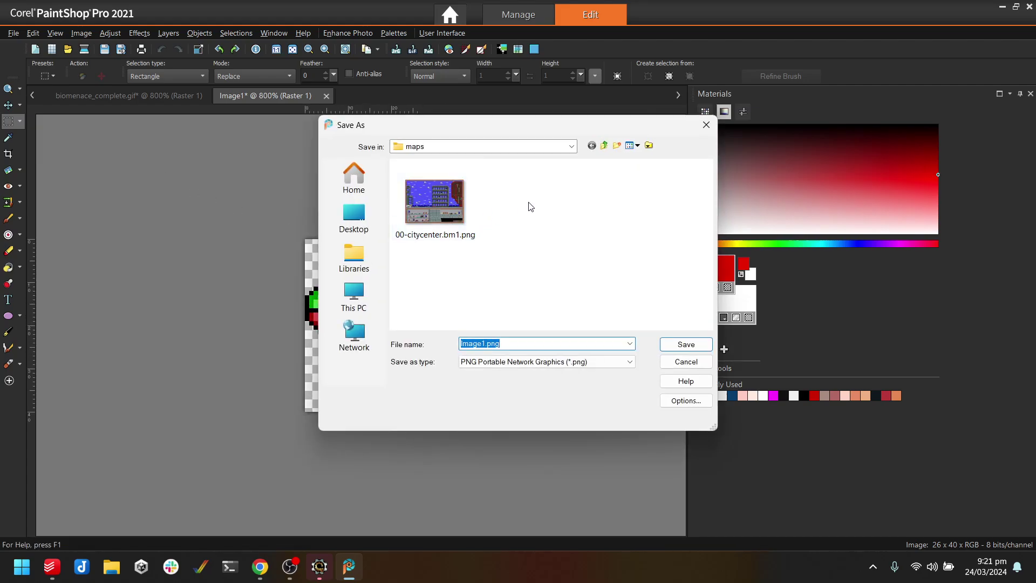
left_click(618, 146)
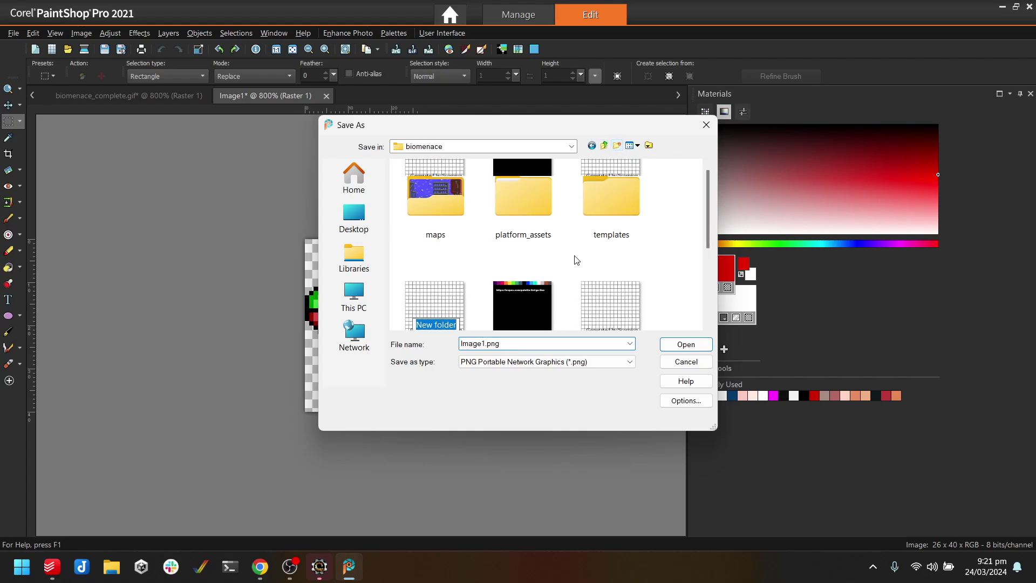
type("sprites")
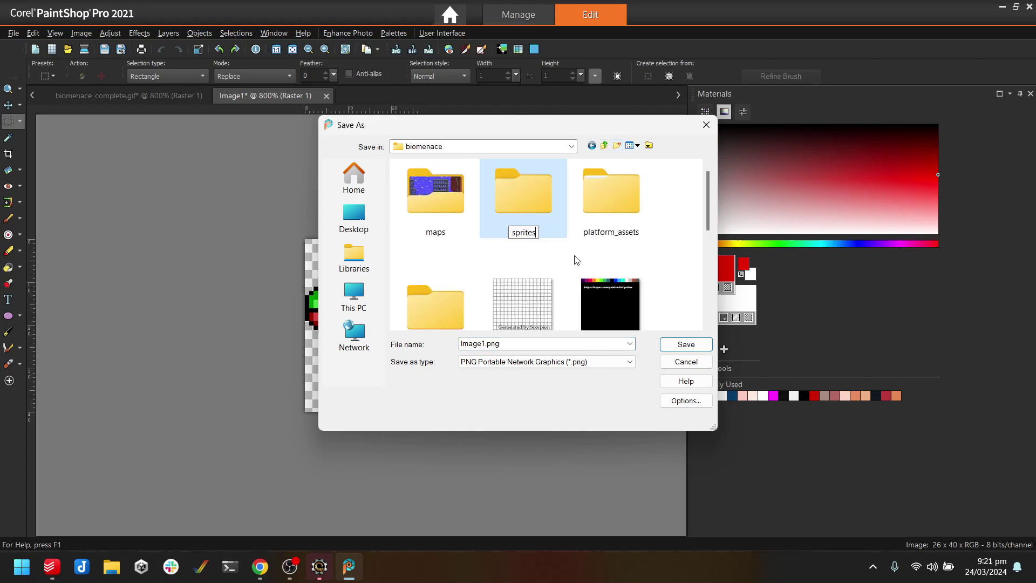
key("Return")
key("Return")
Create a snake folder, save the sprite there as snake_idle.png, and close it.
left_click(619, 147)
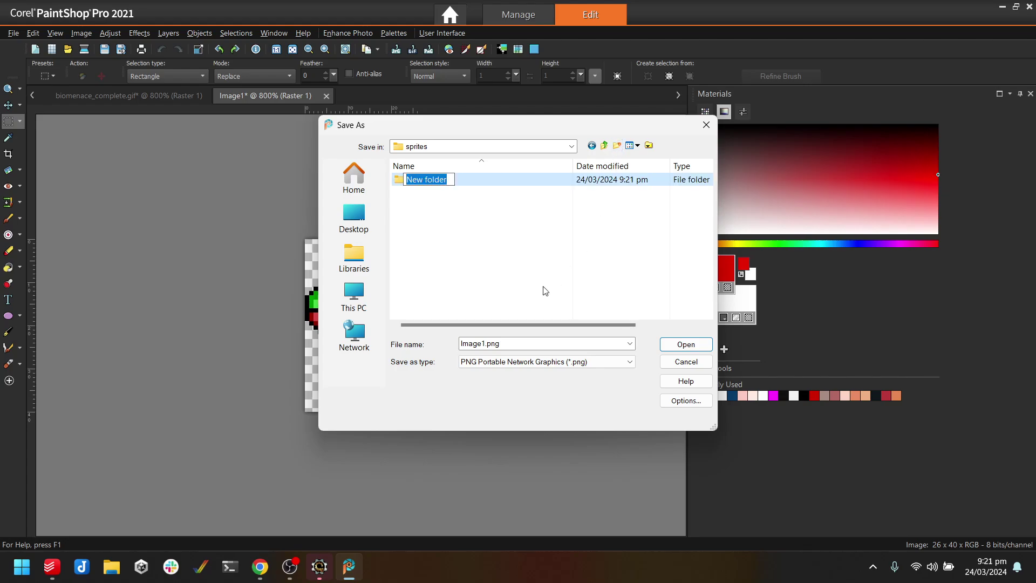
type("snake")
key("Return")
key("Return")
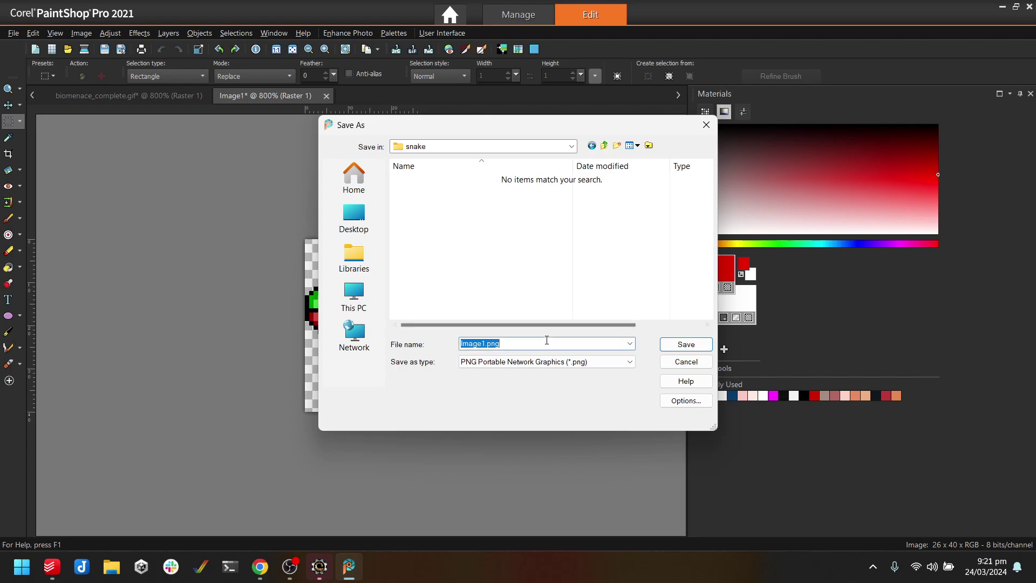
type("snake_idle")
key("Return")
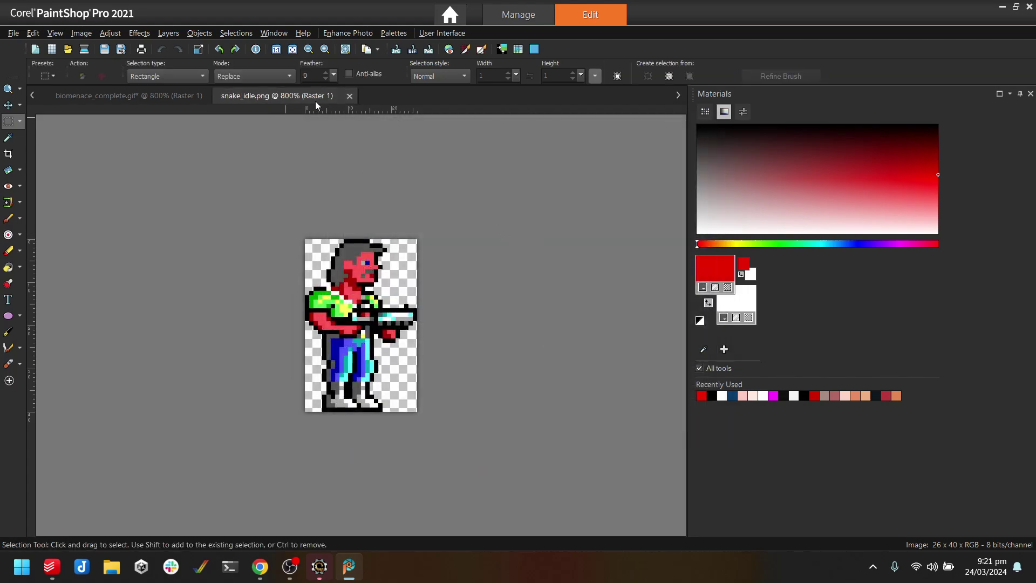
left_click(350, 96)
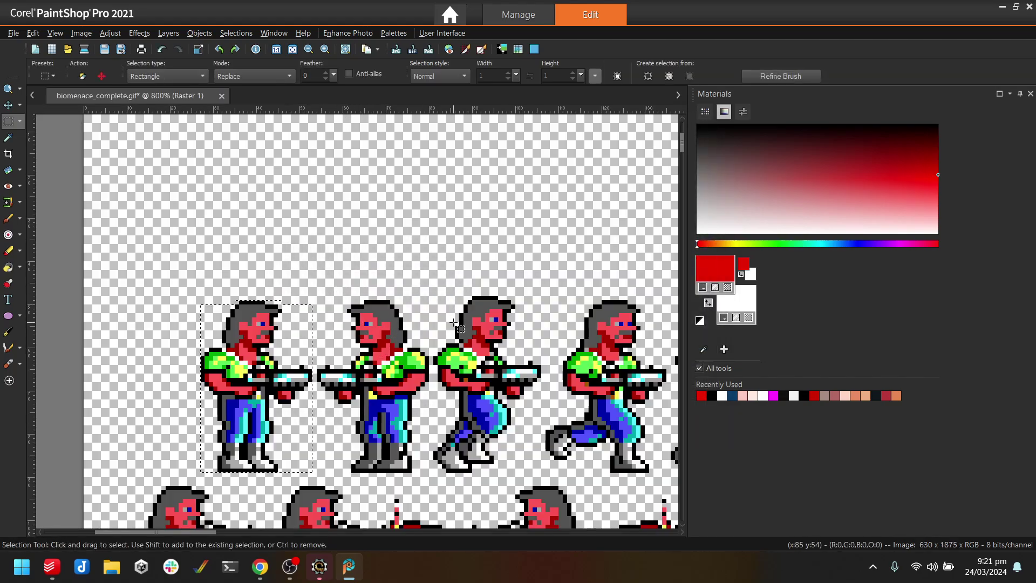
Paste the second sprite as a new image and save it as snake_run_1.png.
left_click_drag(184, 533, 241, 532)
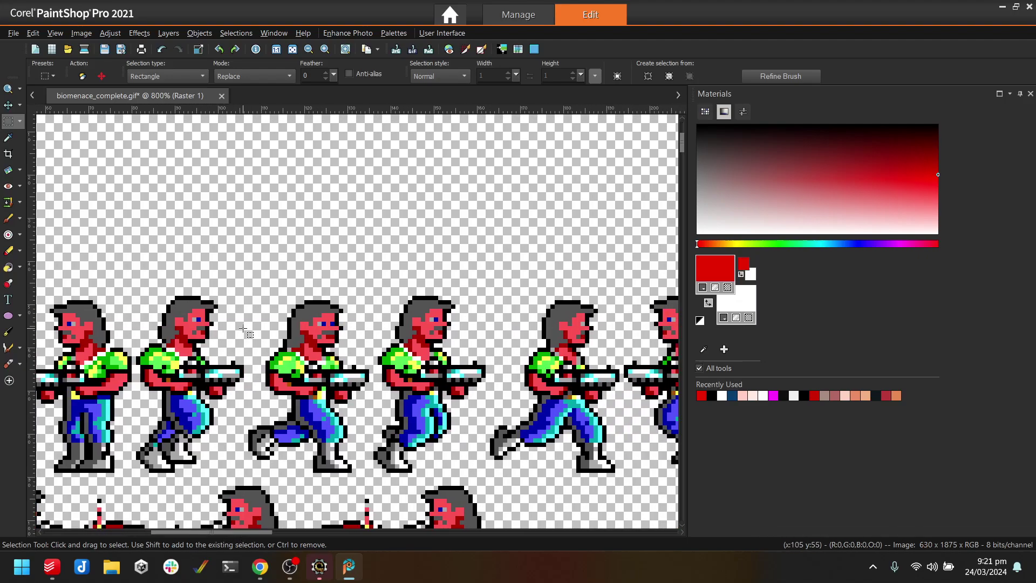
left_click_drag(140, 296, 243, 473)
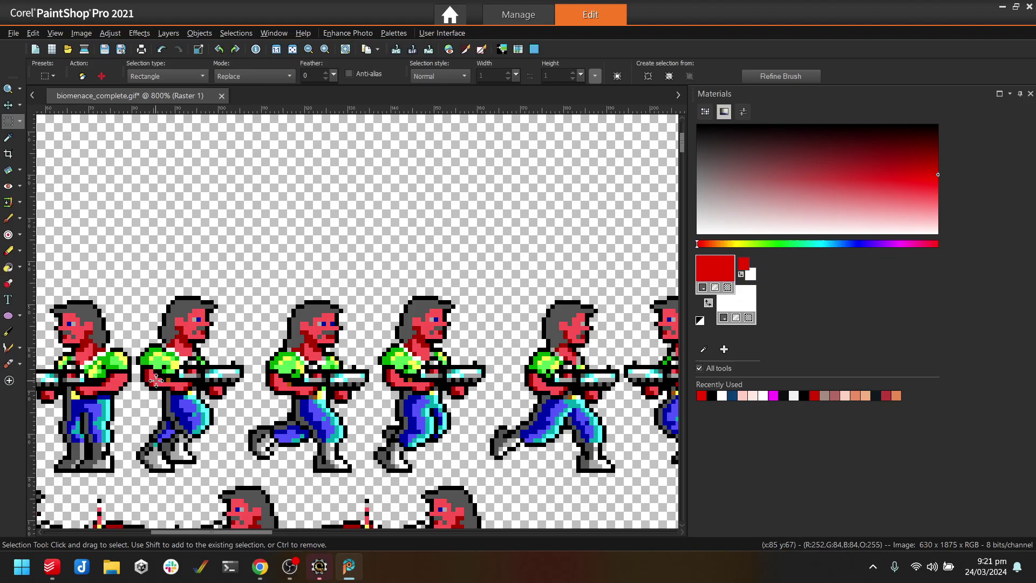
left_click(34, 34)
left_click(131, 178)
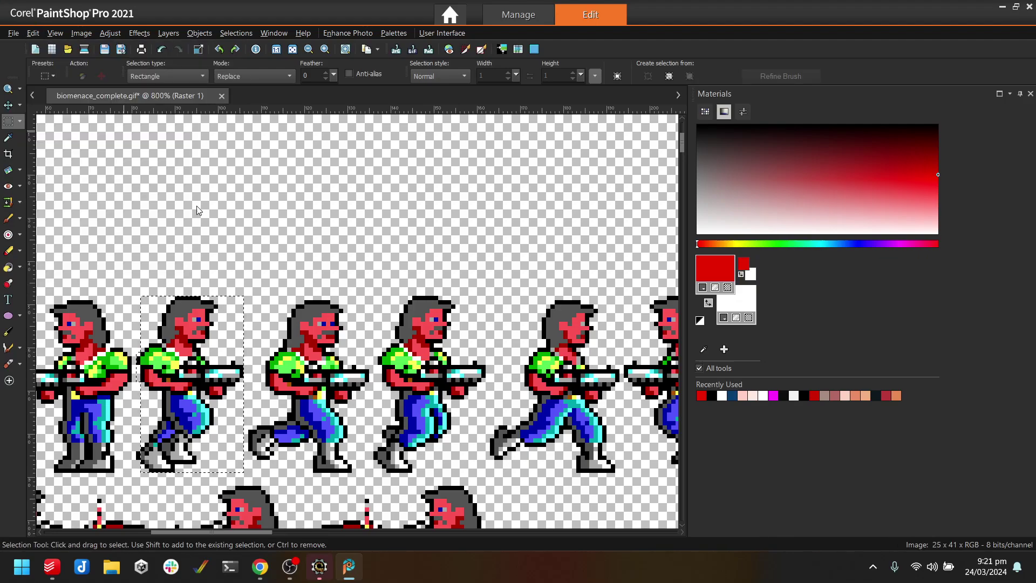
key("ctrl+s")
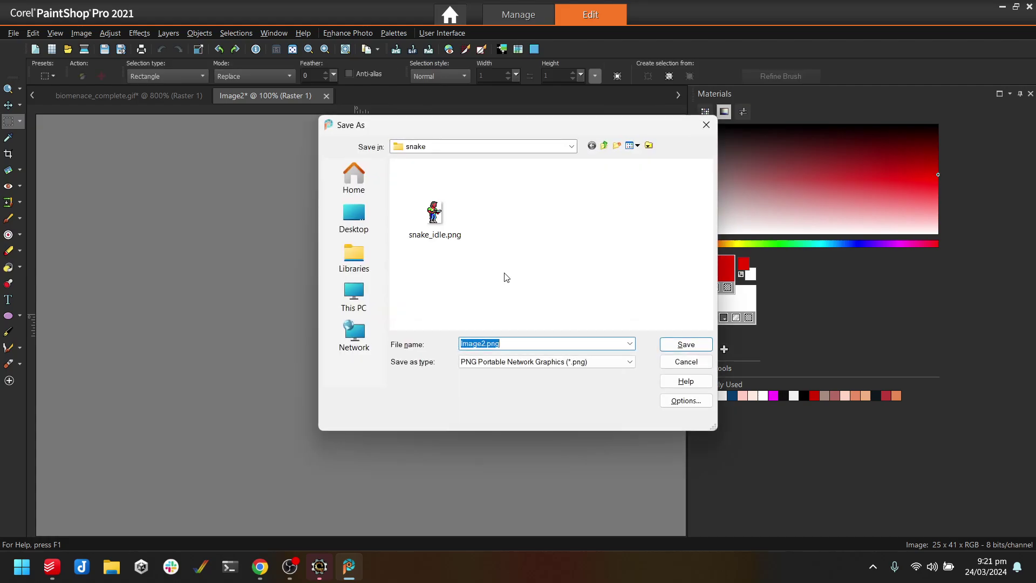
type("snake_run_1")
key("Return")
Select the third sprite including its trailing feet and save it as snake_run_2.png.
left_click(162, 96)
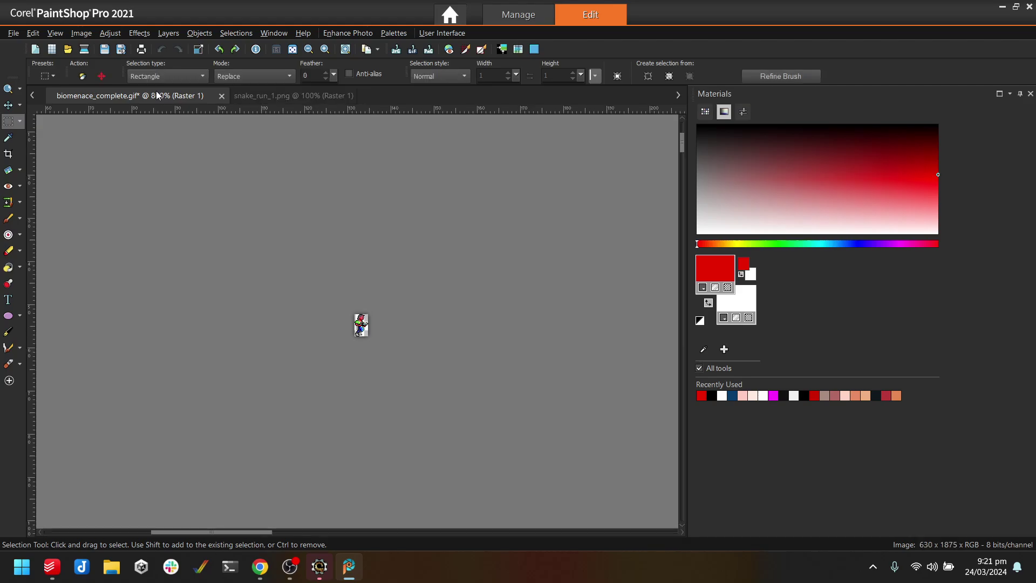
left_click_drag(253, 300, 357, 472)
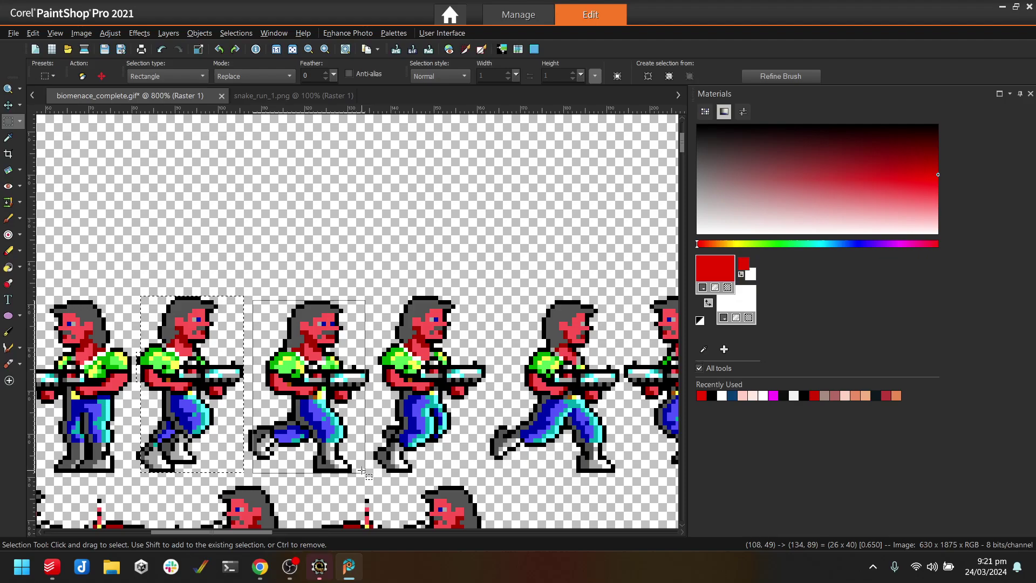
left_click_drag(365, 473, 369, 474)
mouse_move(246, 426)
left_mouse_down("shift")
mouse_move(274, 452)
mouse_move(251, 475)
left_mouse_up("shift")
left_click(33, 33)
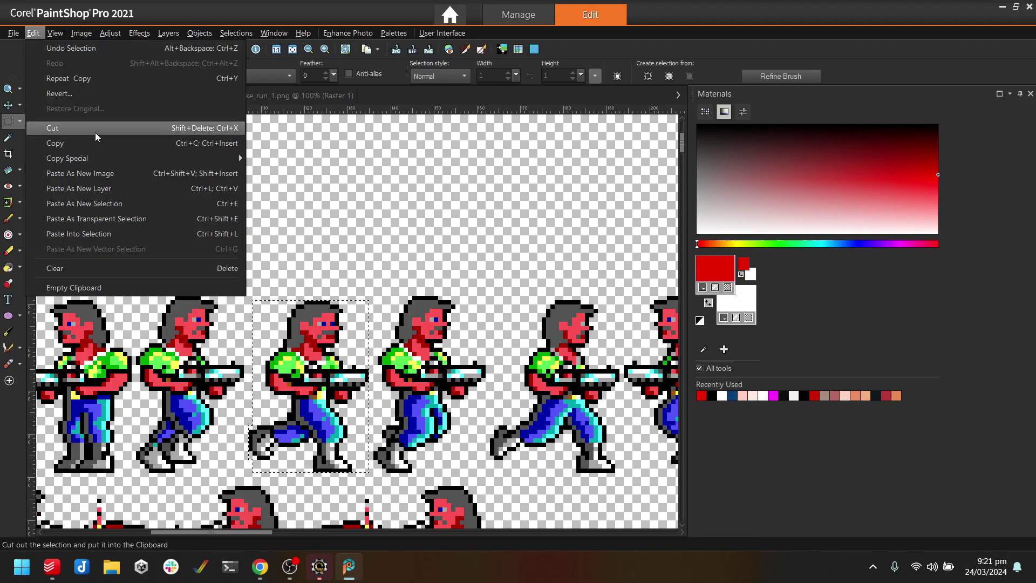
left_click(117, 174)
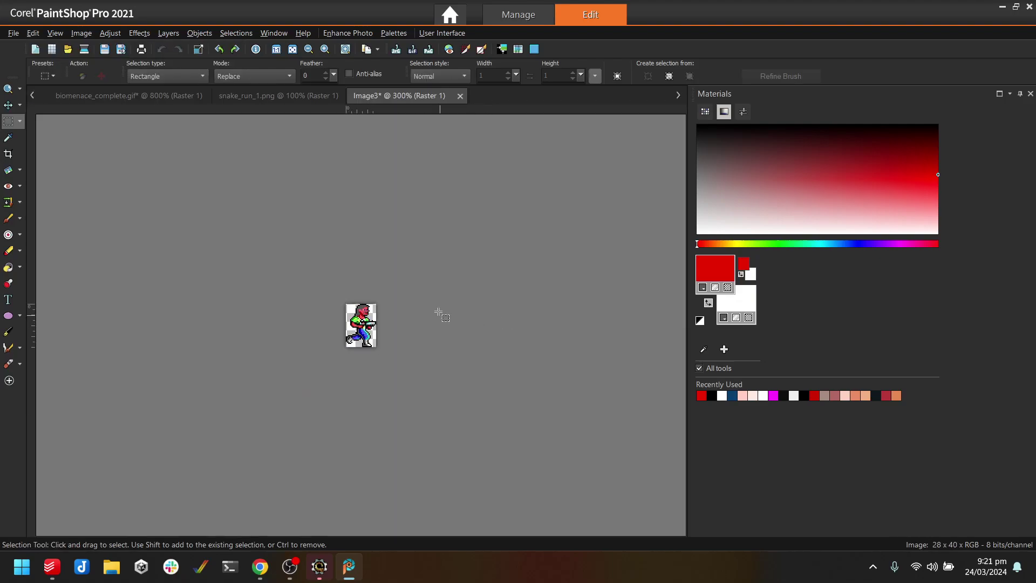
scroll(439, 312, "up", 4)
key("ctrl+s")
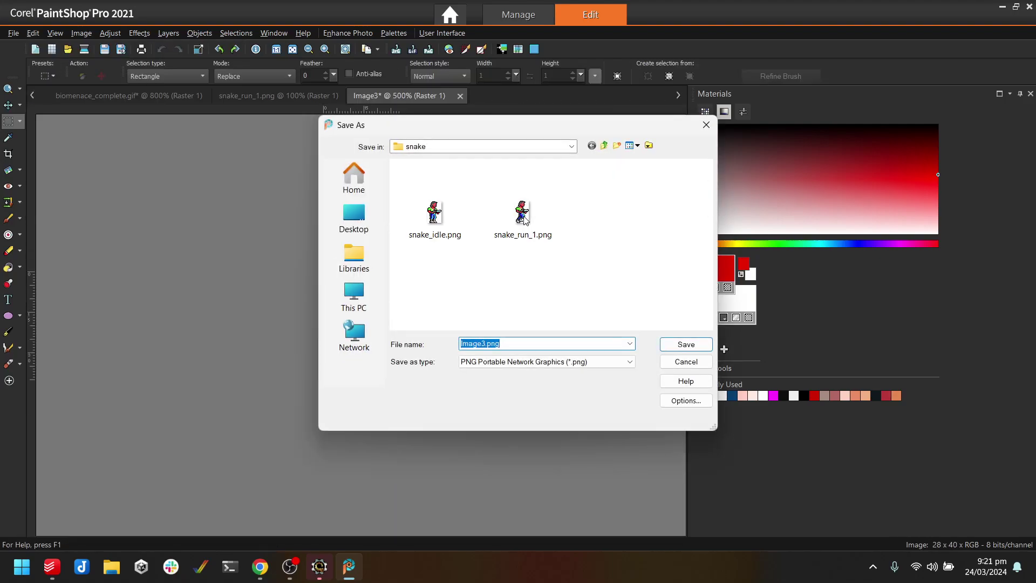
type("snake_run_2")
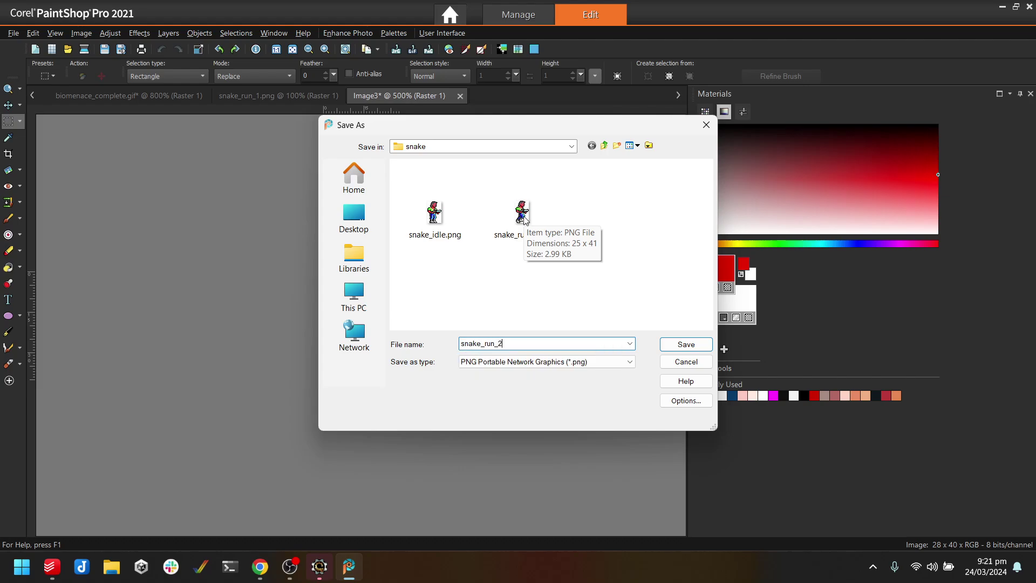
key("Return")
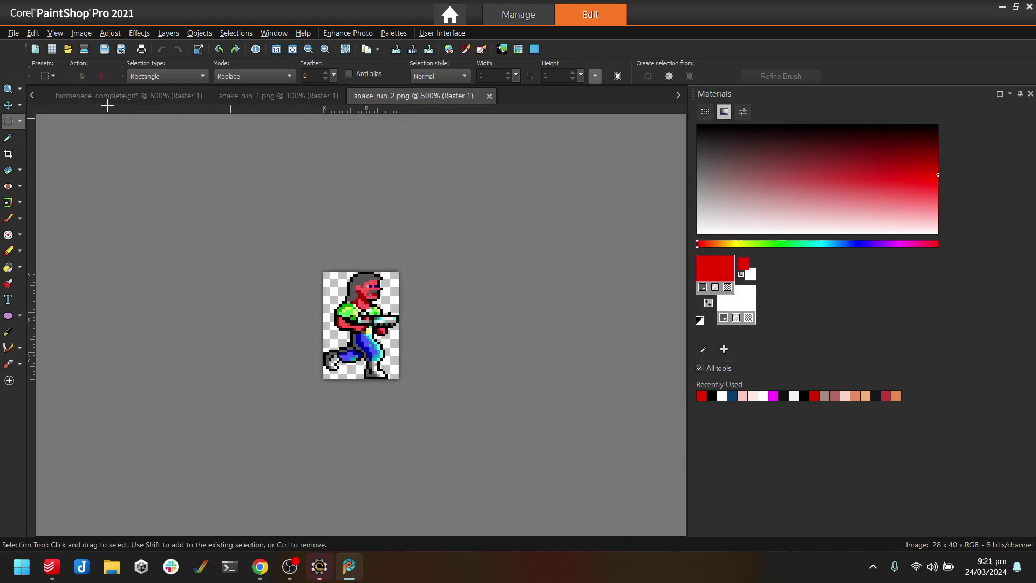
Select the fourth sprite with its foot and save it as snake_run_3.png.
left_click(108, 96)
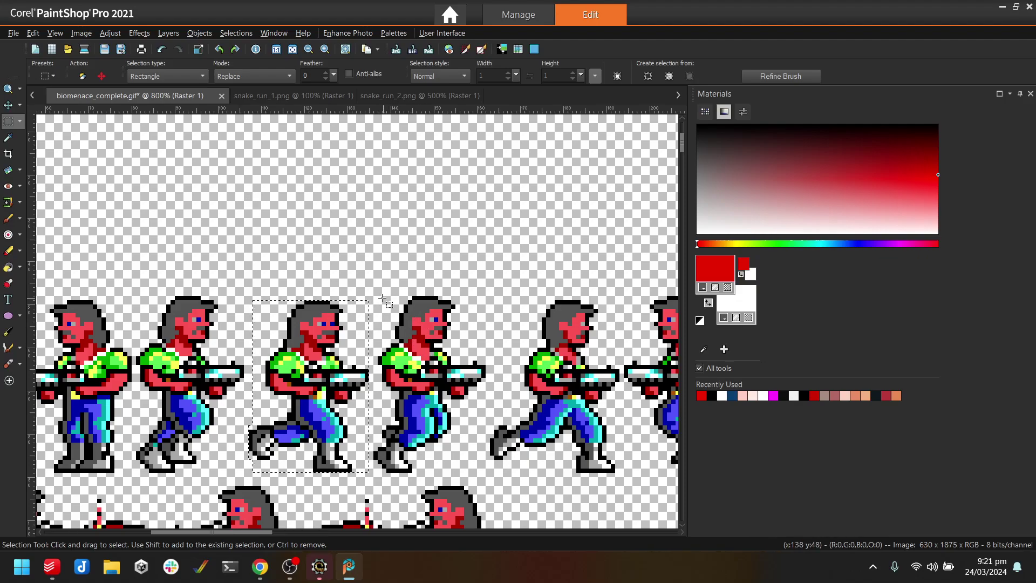
left_click_drag(379, 297, 483, 477)
left_click_drag(374, 446, 392, 462, "shift")
left_click(33, 33)
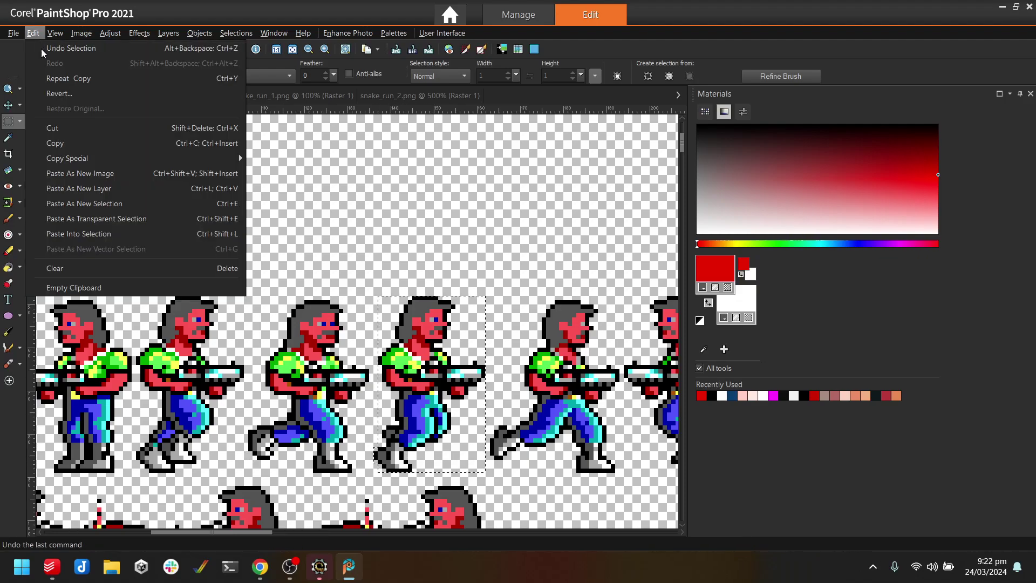
left_click(110, 170)
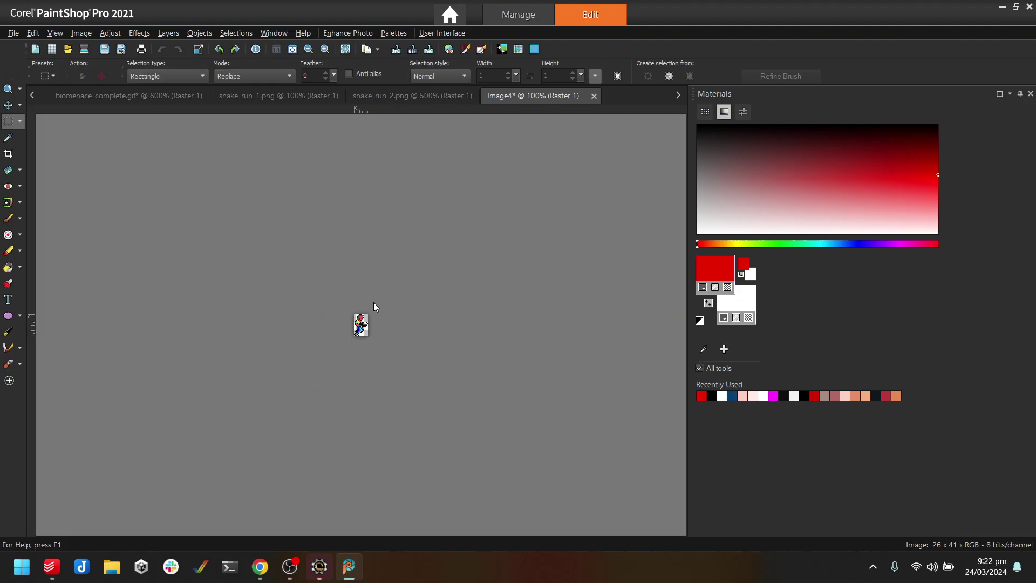
key("ctrl+s")
type("snake_run_3")
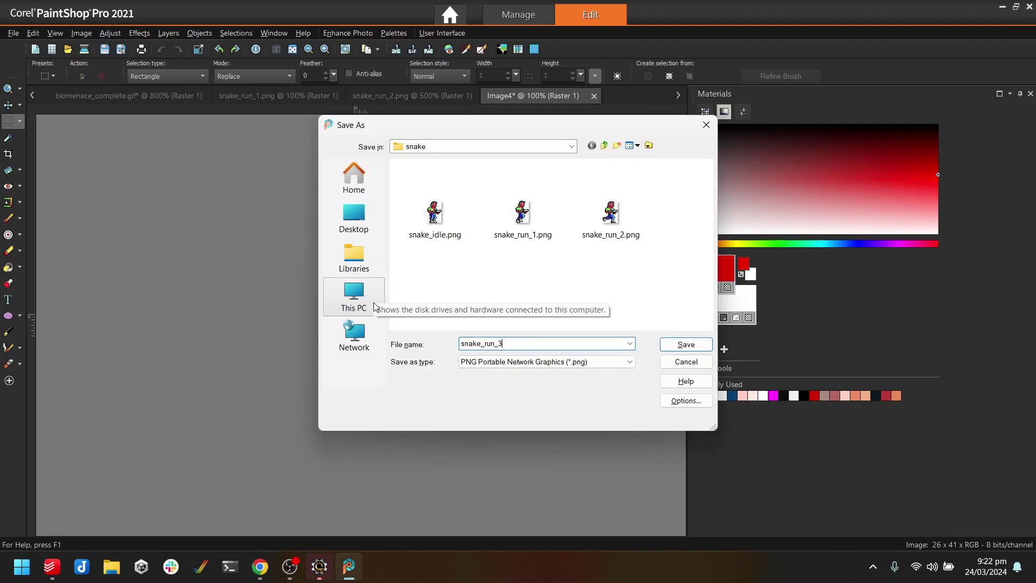
key("Return")
Select the next running frame and save it as snake_run_4.png.
left_click(134, 99)
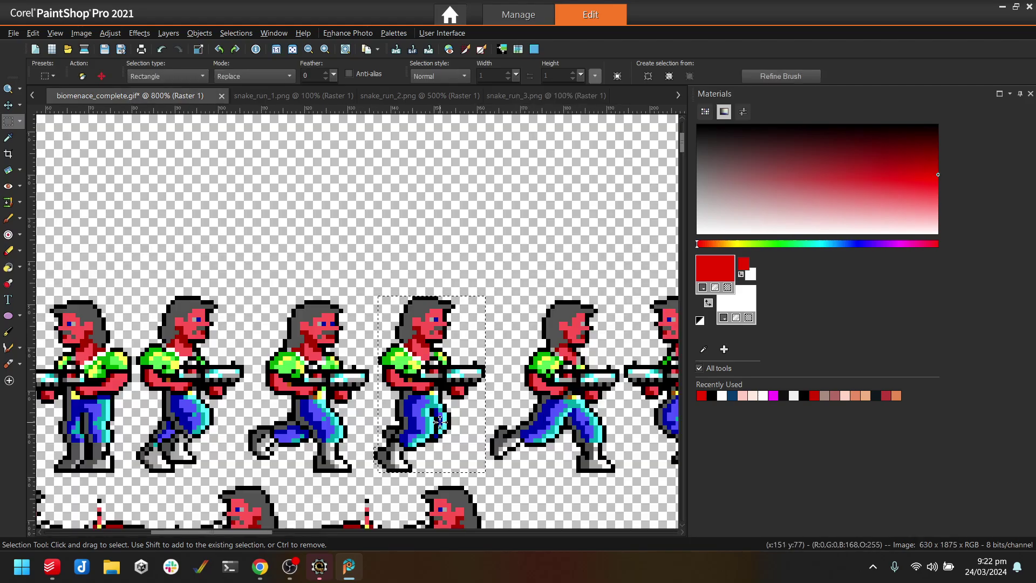
left_click_drag(220, 532, 247, 532)
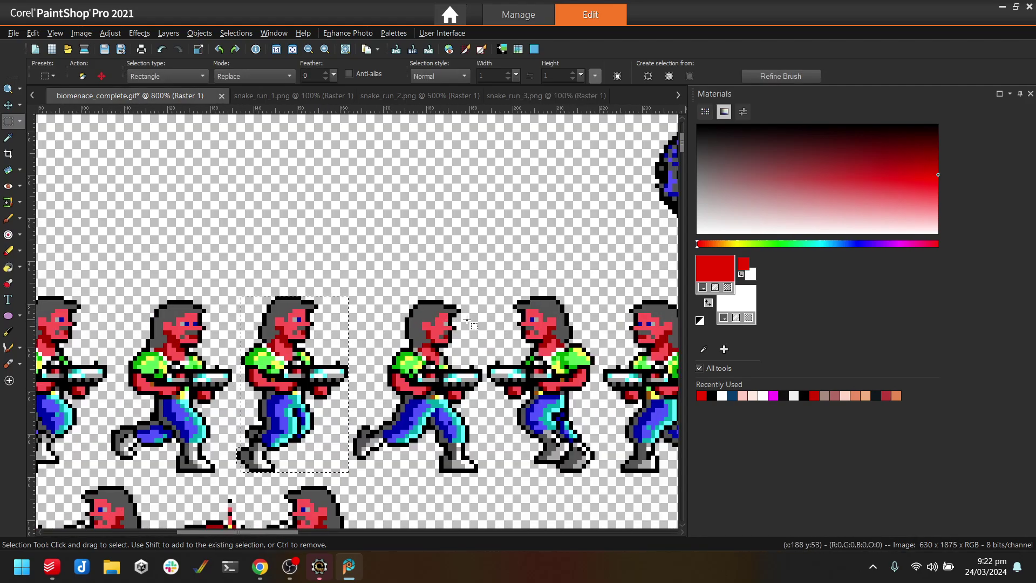
left_click_drag(483, 301, 355, 471)
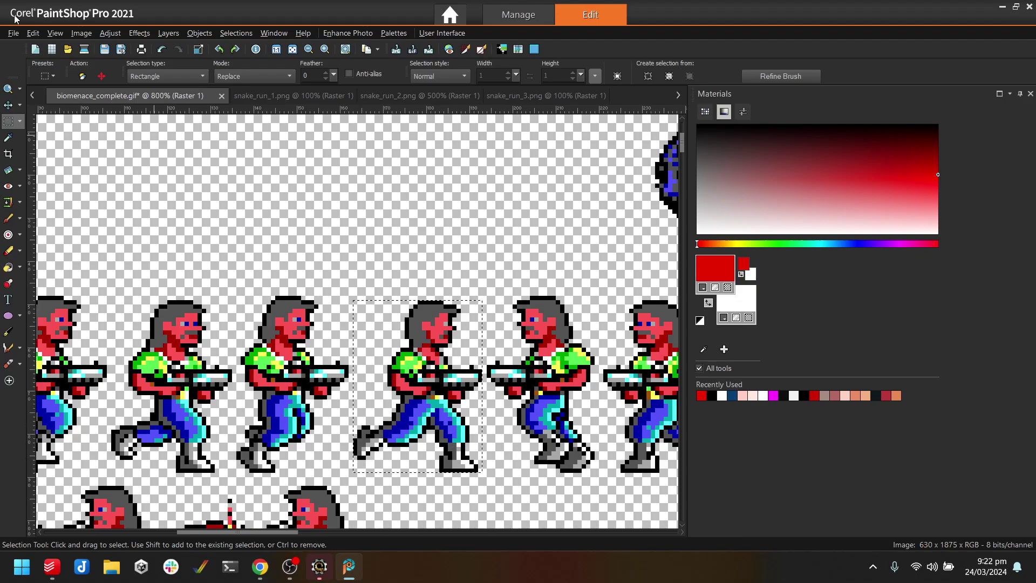
left_click(33, 33)
left_click(102, 171)
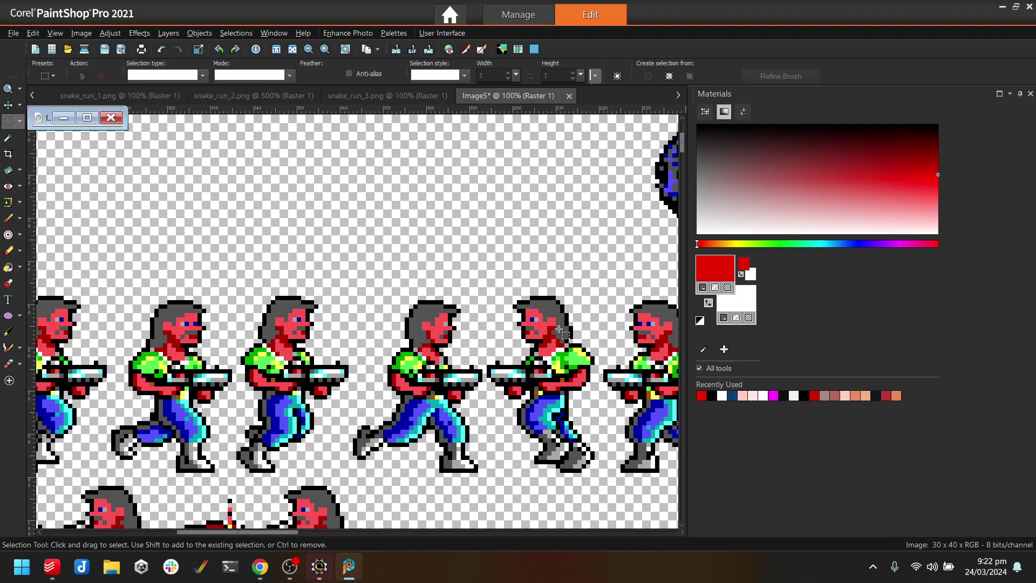
key("ctrl+s")
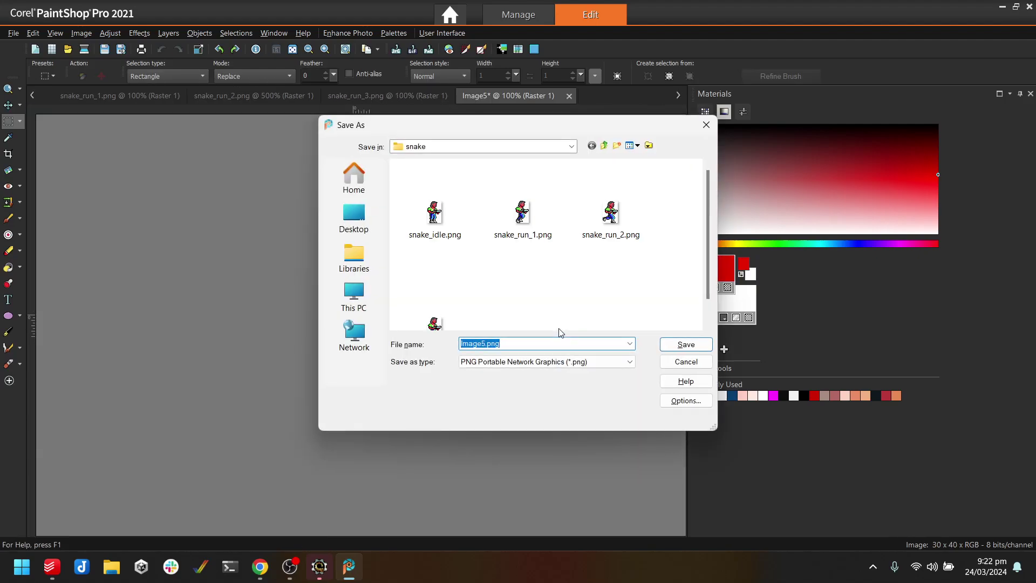
type("snake_run_4")
key("Return")
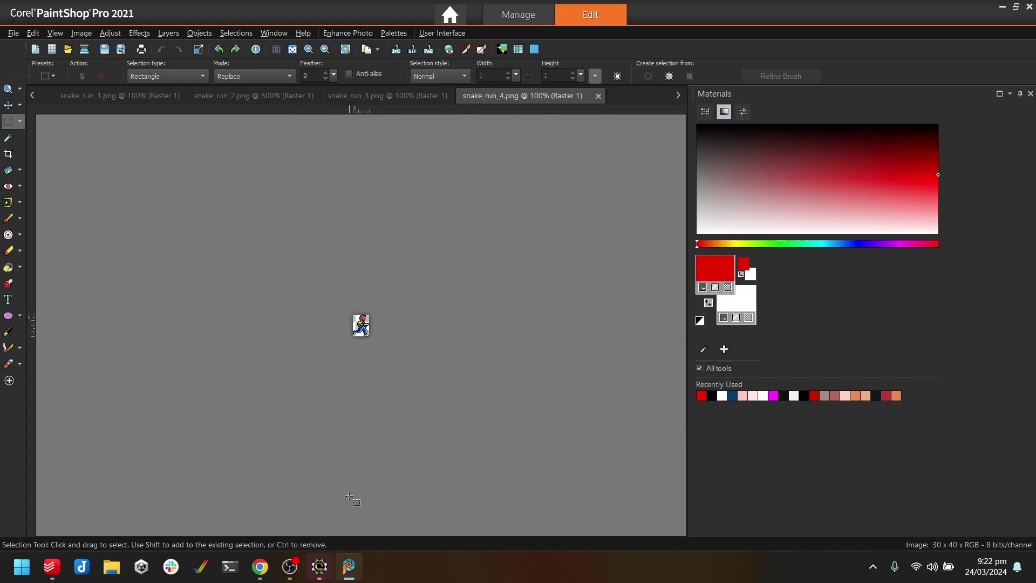
Save the city-centre map as map1.tmx in the maps folder, then open map1 from the list.
left_click(320, 566)
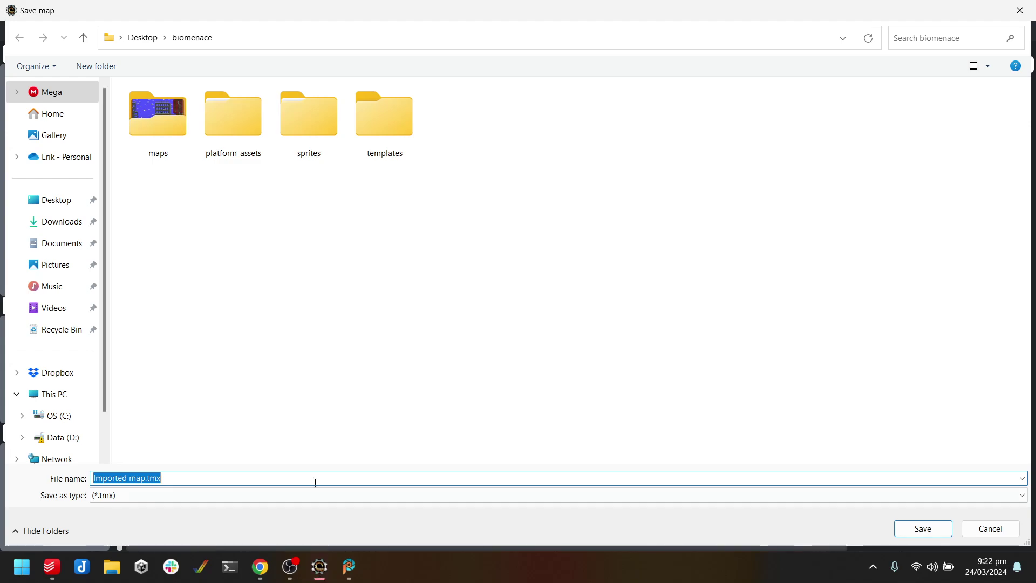
double_click(152, 121)
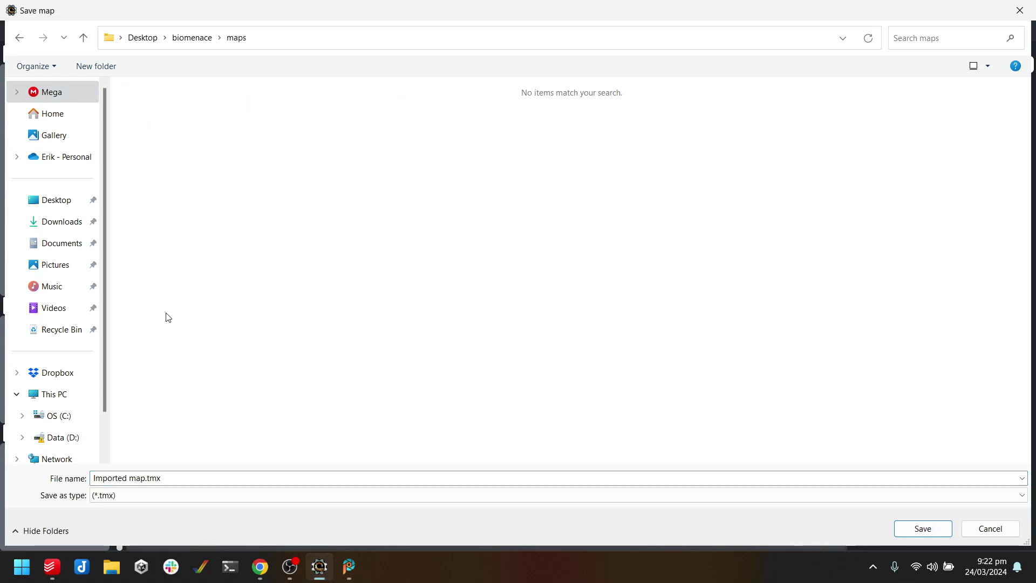
left_click_drag(146, 479, 2, 458)
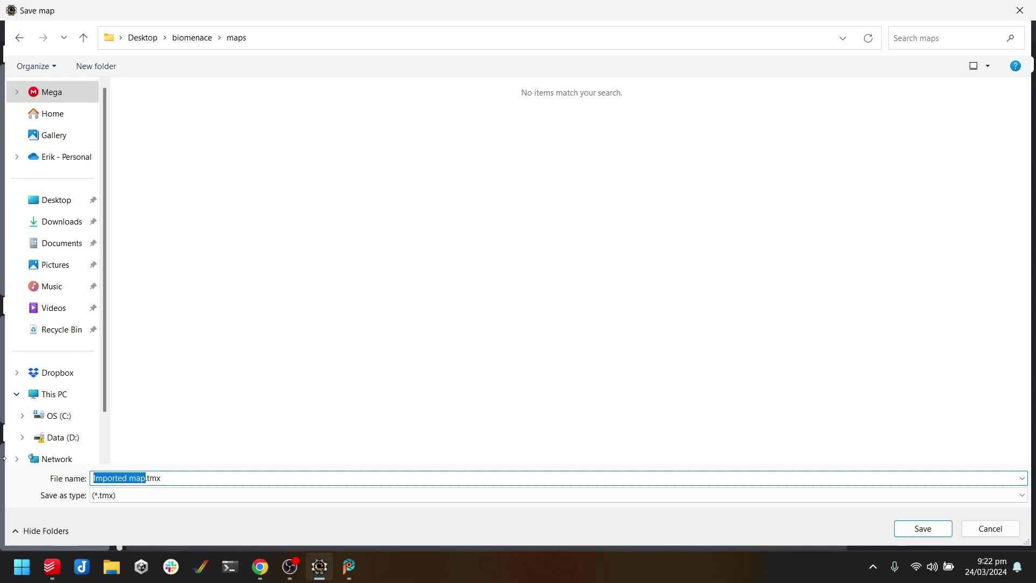
type("map1")
key("Return")
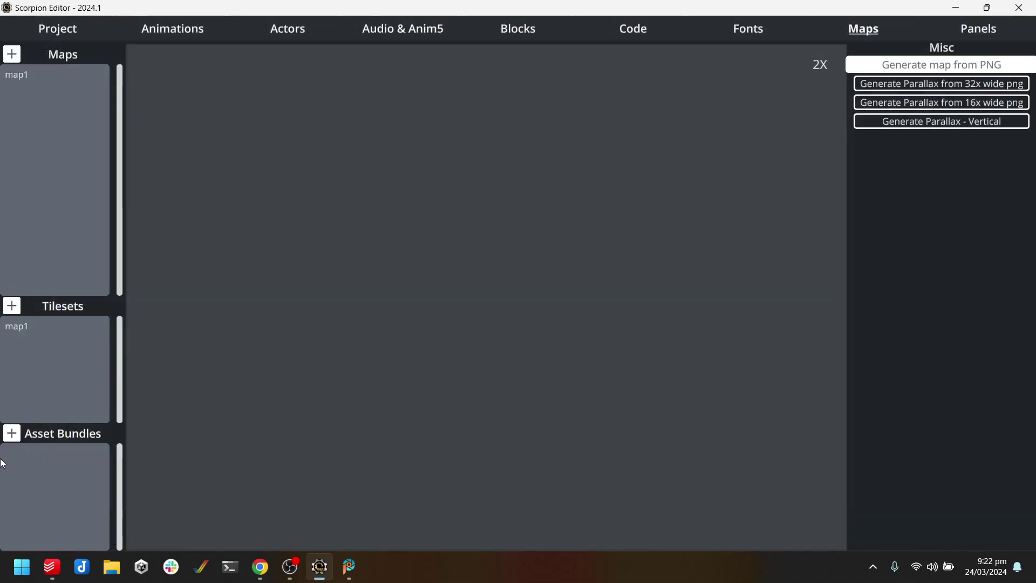
left_click(21, 76)
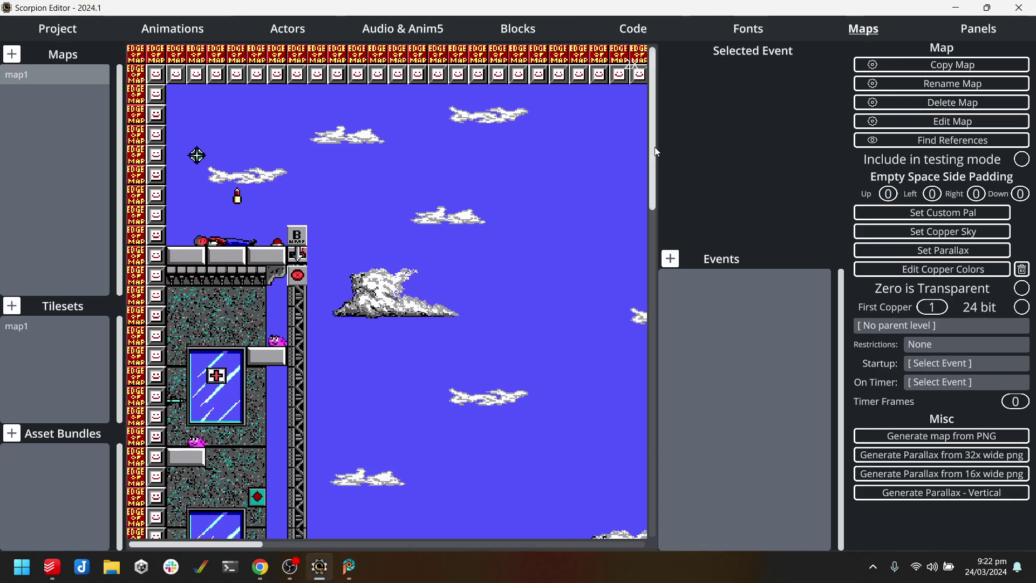
left_click_drag(655, 147, 672, 397)
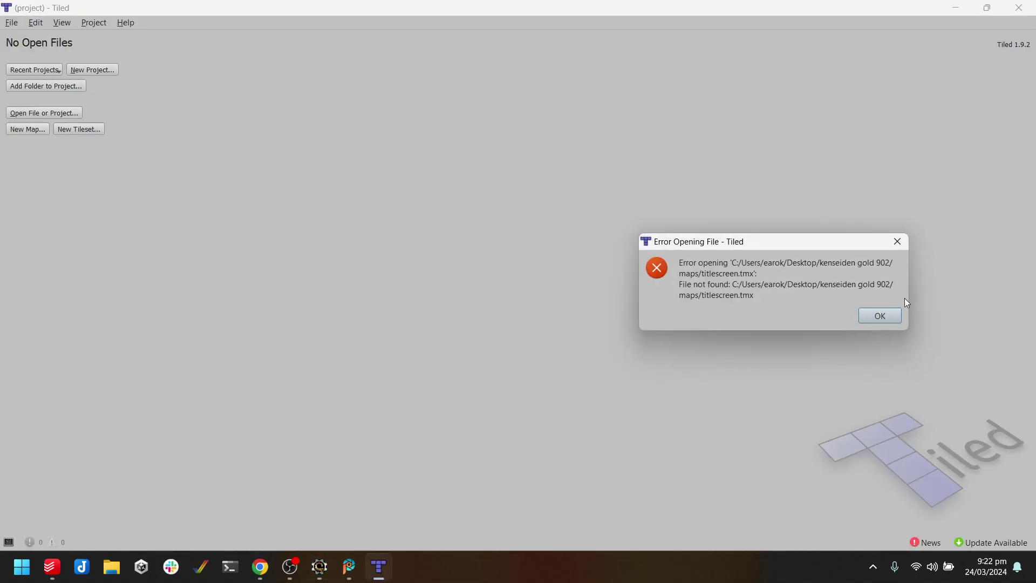
Dismiss the missing-file error and bring up map1's Resize Map dialog showing 100 × 74 tiles.
left_click(895, 318)
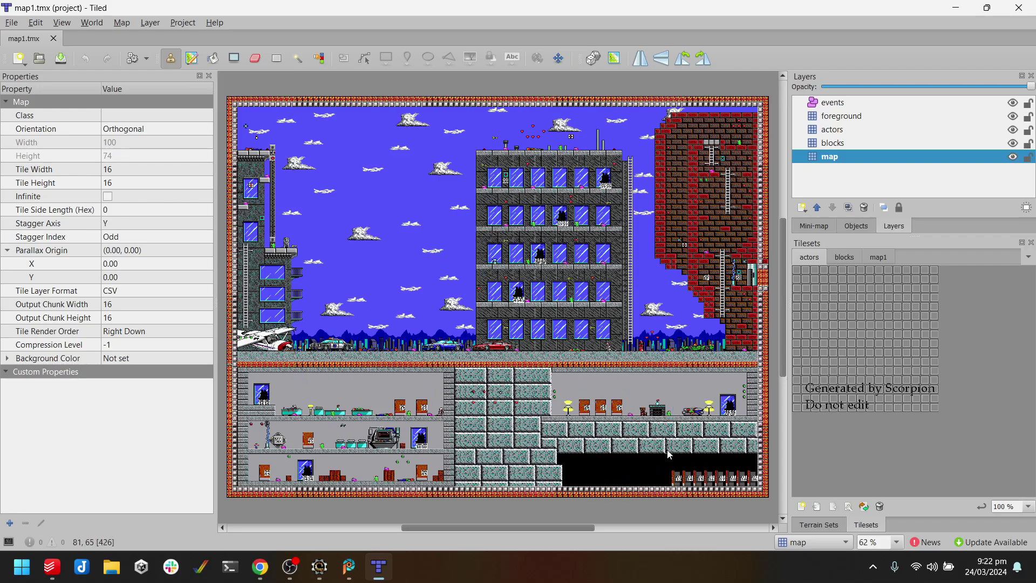
scroll(475, 386, "up", 6, "ctrl")
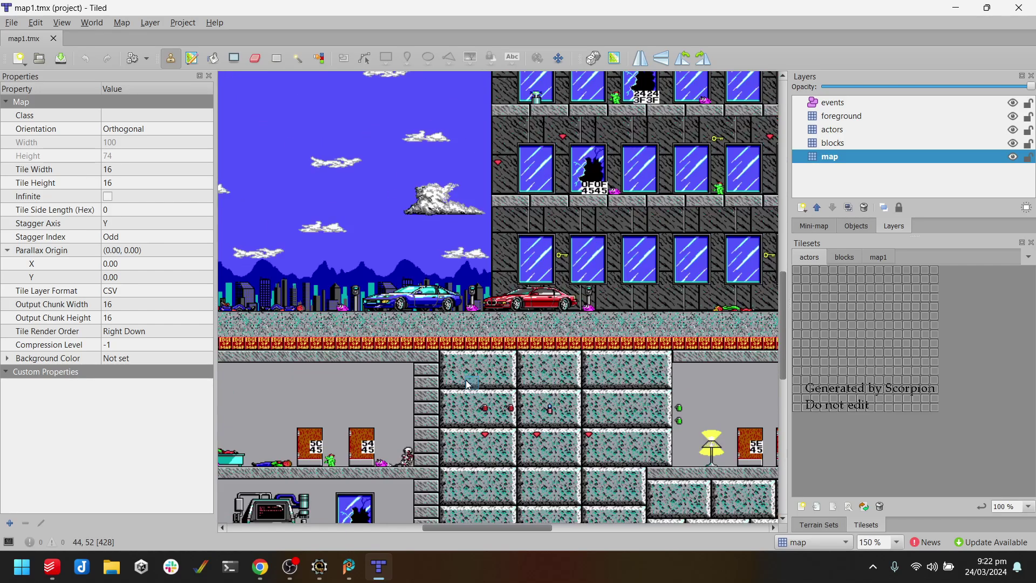
scroll(412, 285, "down", 7, "ctrl")
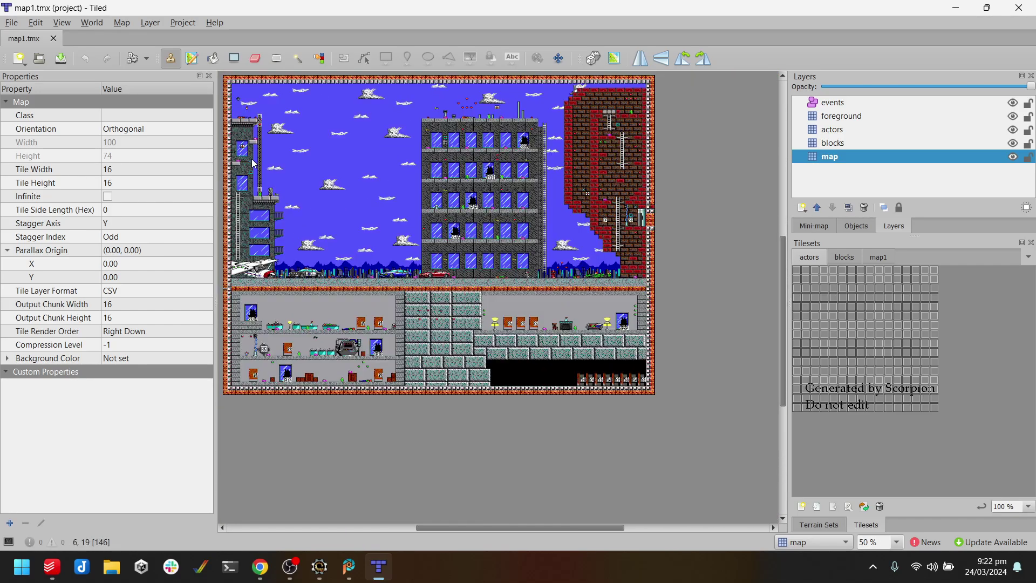
left_click(100, 25)
left_click(139, 71)
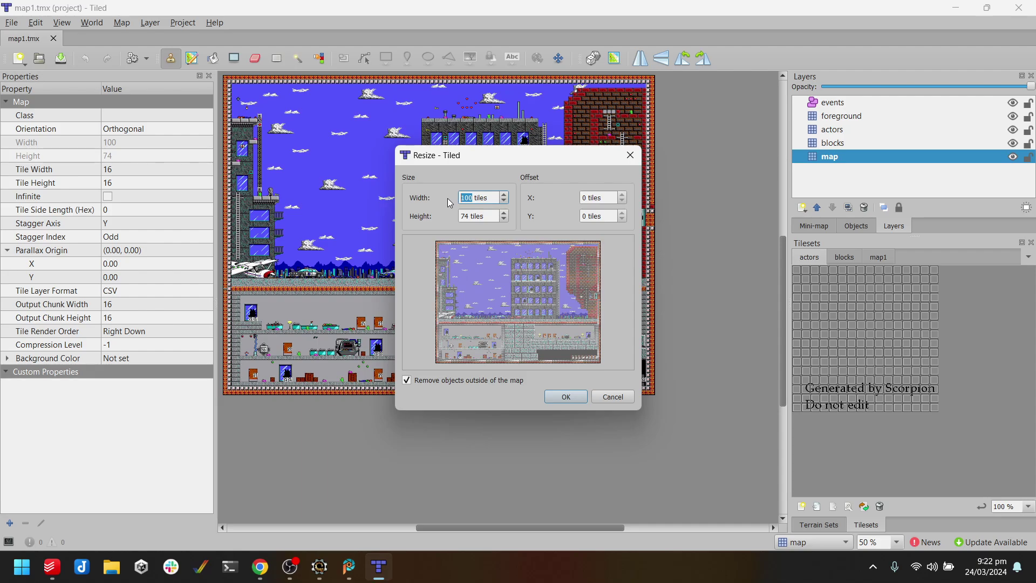
Resize map1 to width 96 and height 47 with offset X -2 and Y -2.
type("96")
left_click(473, 216)
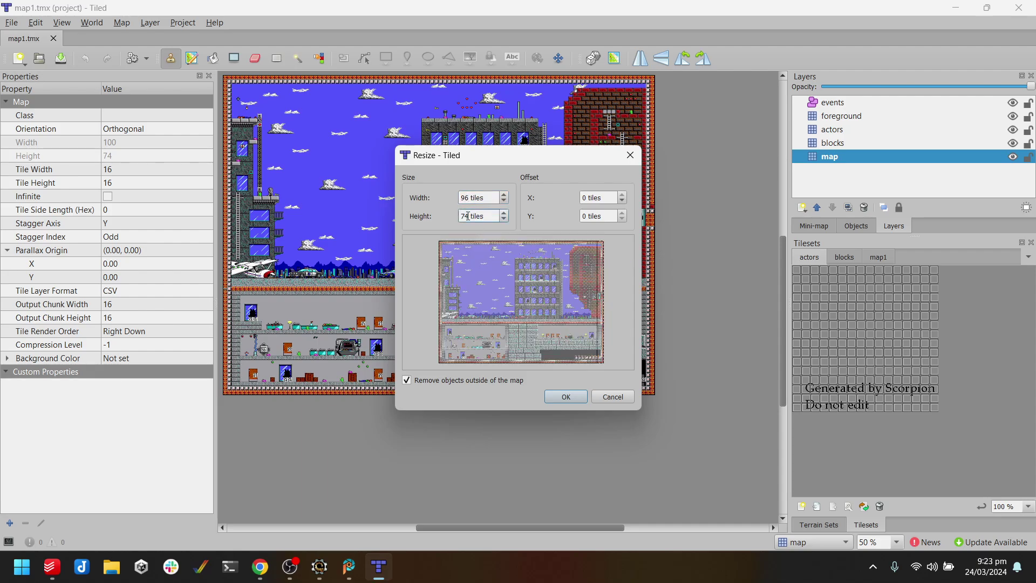
type("47")
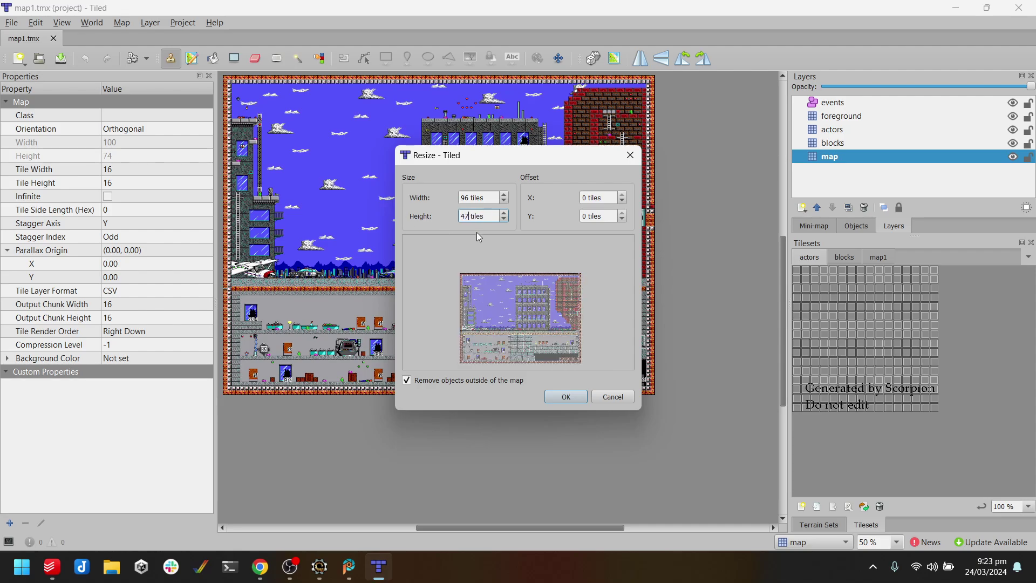
left_click(585, 197)
type("-2")
left_click(587, 216)
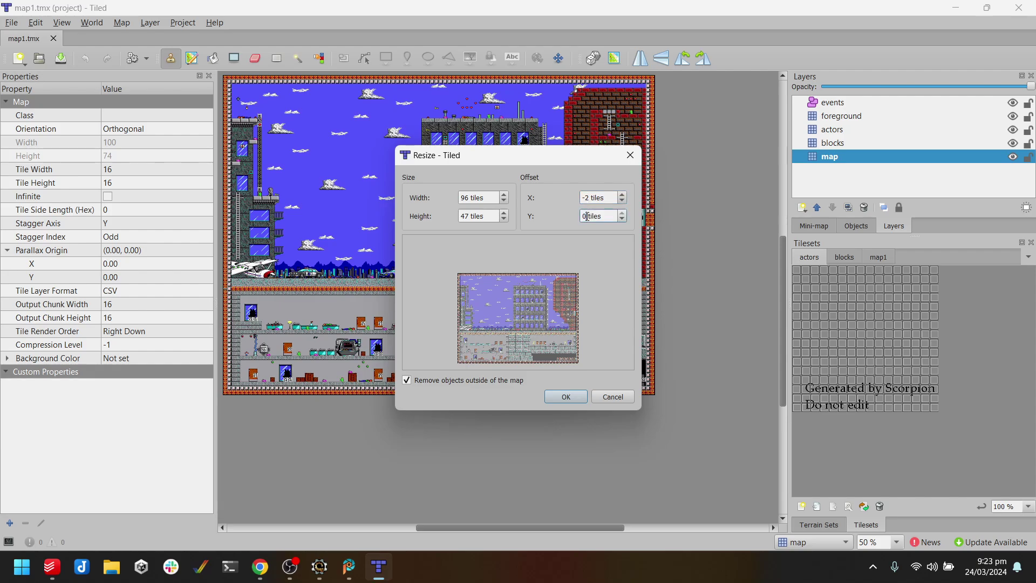
type("-2")
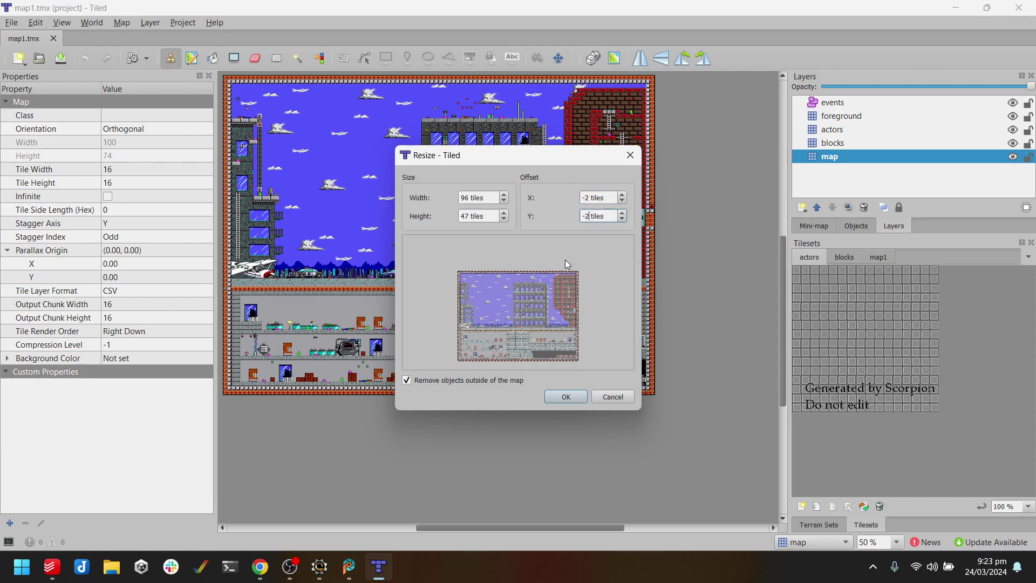
left_click(566, 398)
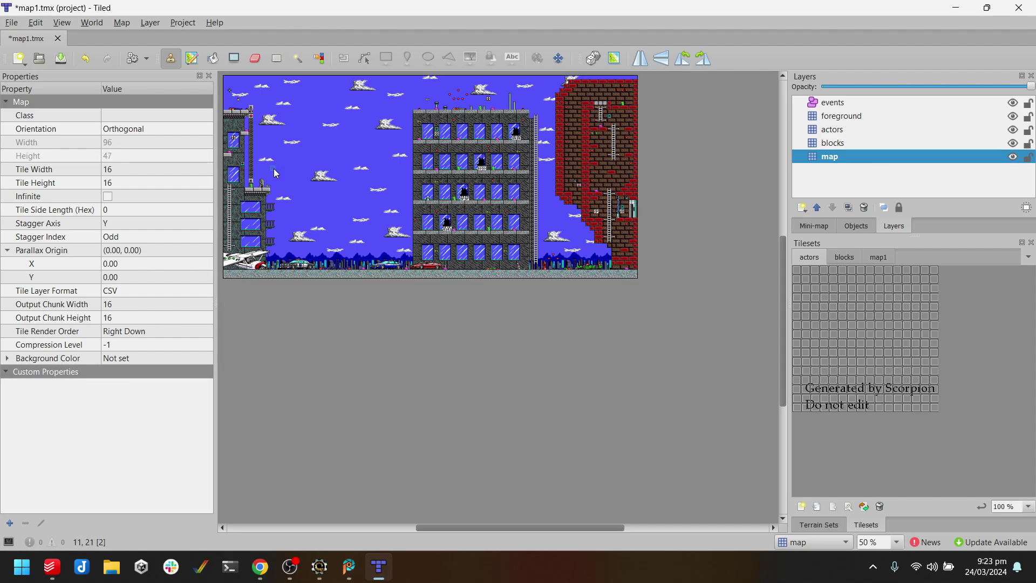
Save the resized map1.tmx.
scroll(286, 167, "up", 2, "ctrl")
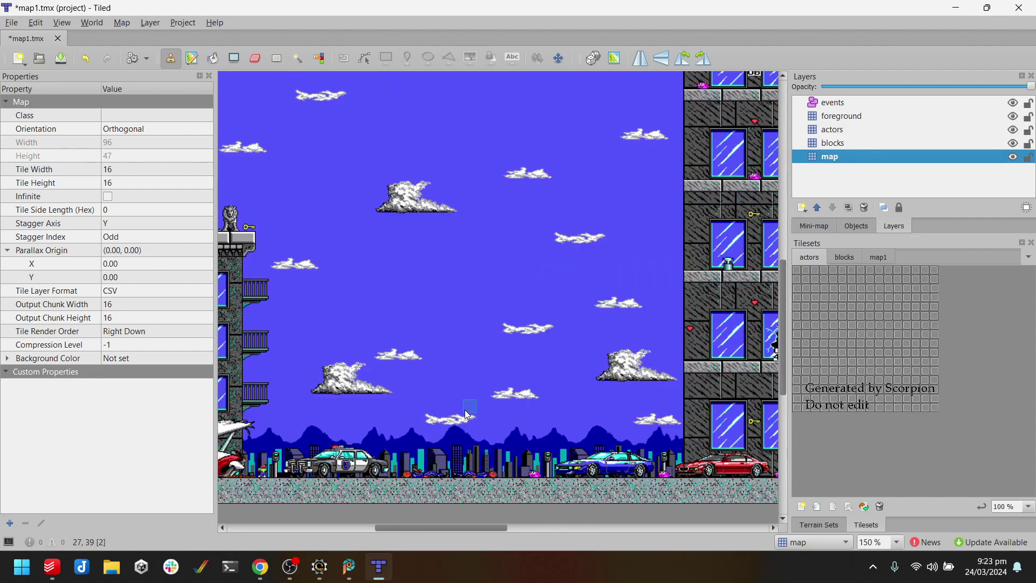
scroll(466, 415, "left", 1)
key("ctrl+s")
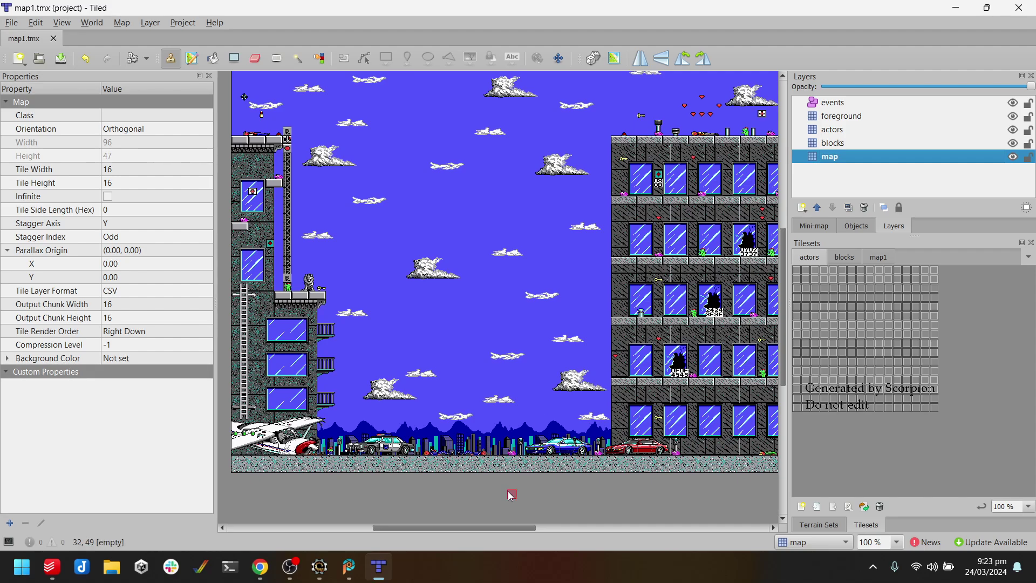
Scroll and zoom across the 96 × 47 level to inspect buildings, skyline and street.
left_click_drag(494, 527, 564, 526)
scroll(586, 523, "up", 1, "ctrl")
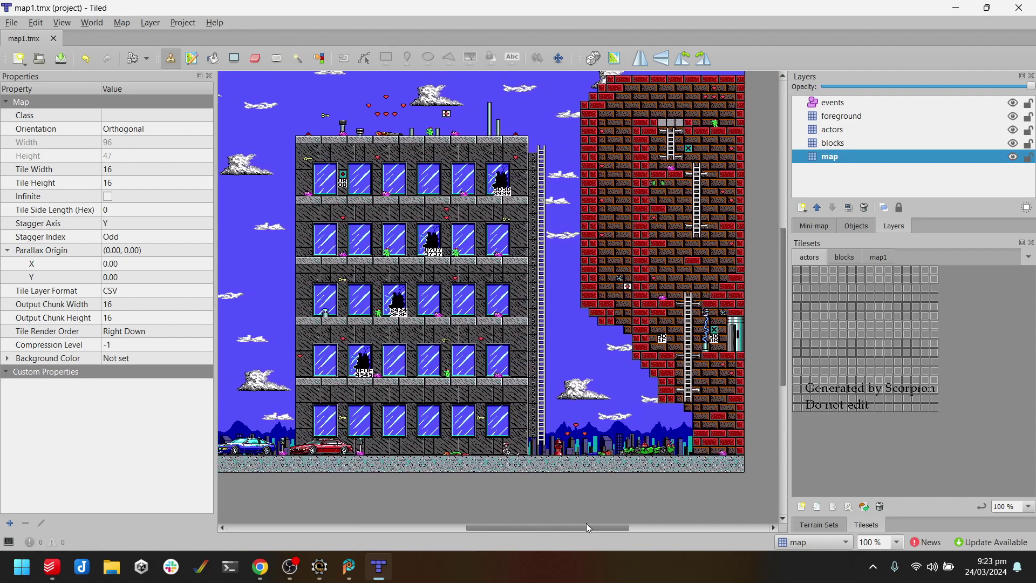
scroll(543, 347, "up", 1, "ctrl")
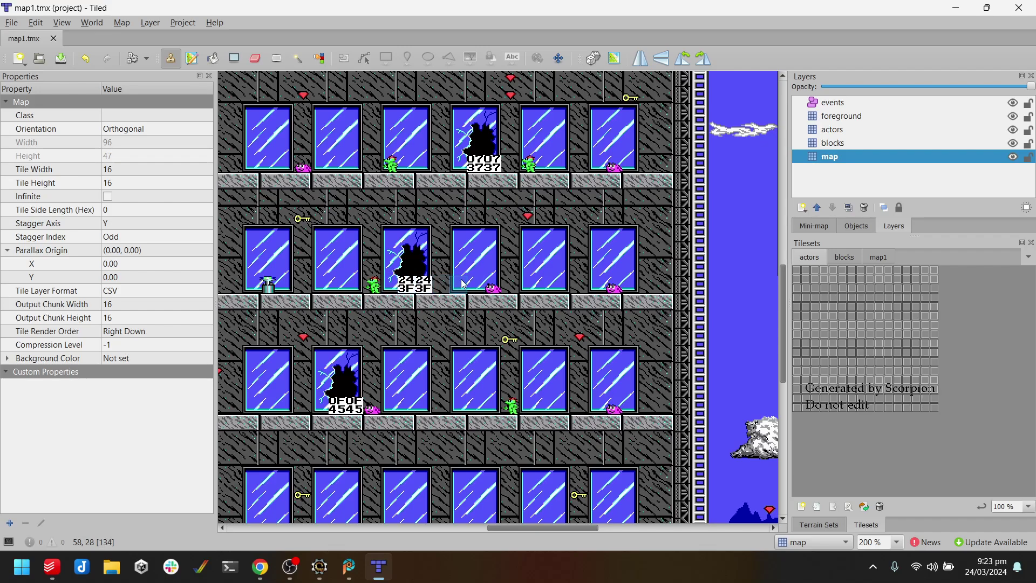
scroll(463, 284, "down", 4, "ctrl")
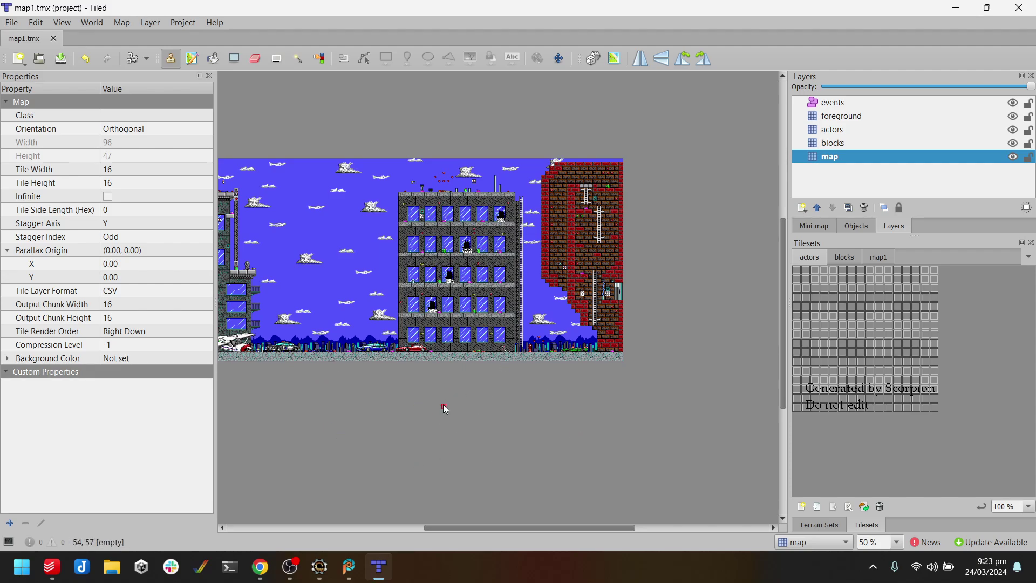
scroll(351, 287, "up", 2, "ctrl")
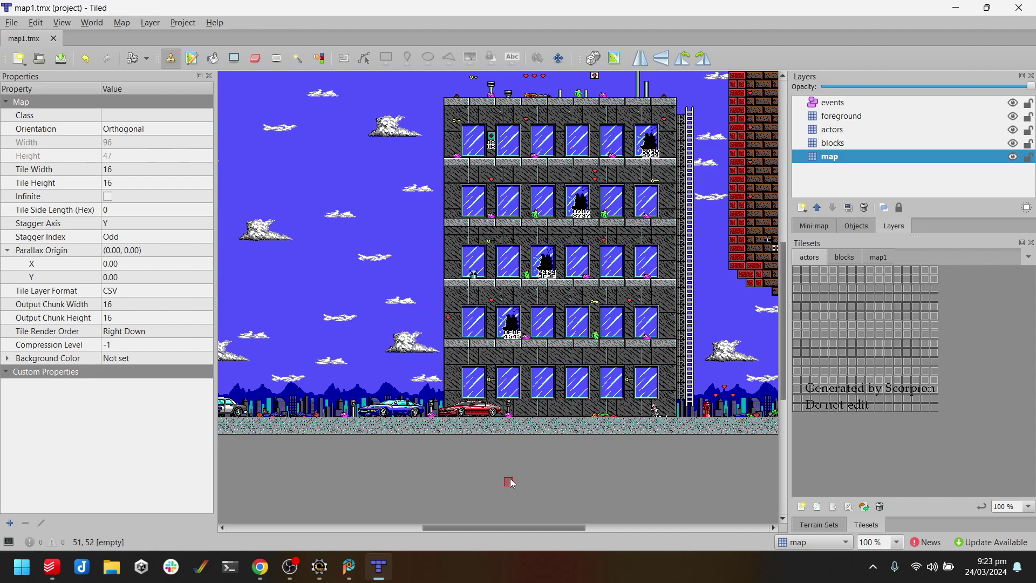
left_click_drag(562, 527, 498, 527)
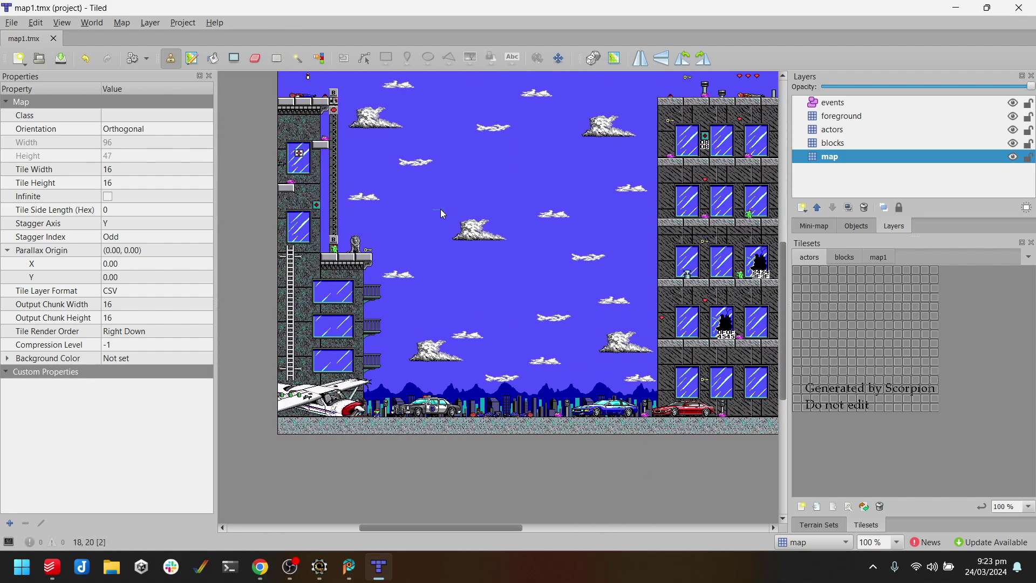
scroll(440, 209, "up", 2)
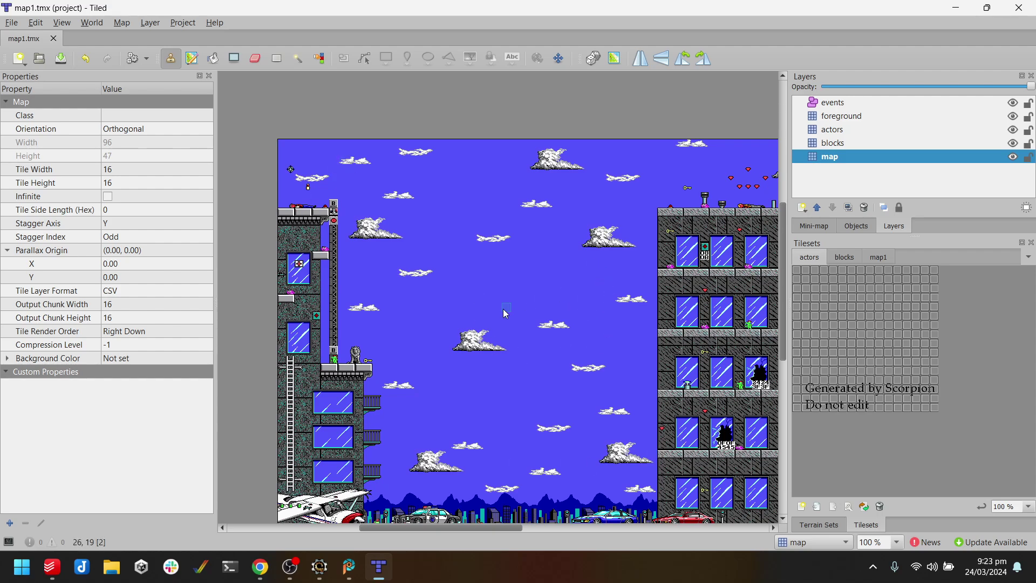
Close Tiled and change biomenace's colour depth from 5bp / 32 colors to 4bp / 16 colors.
left_click(1019, 8)
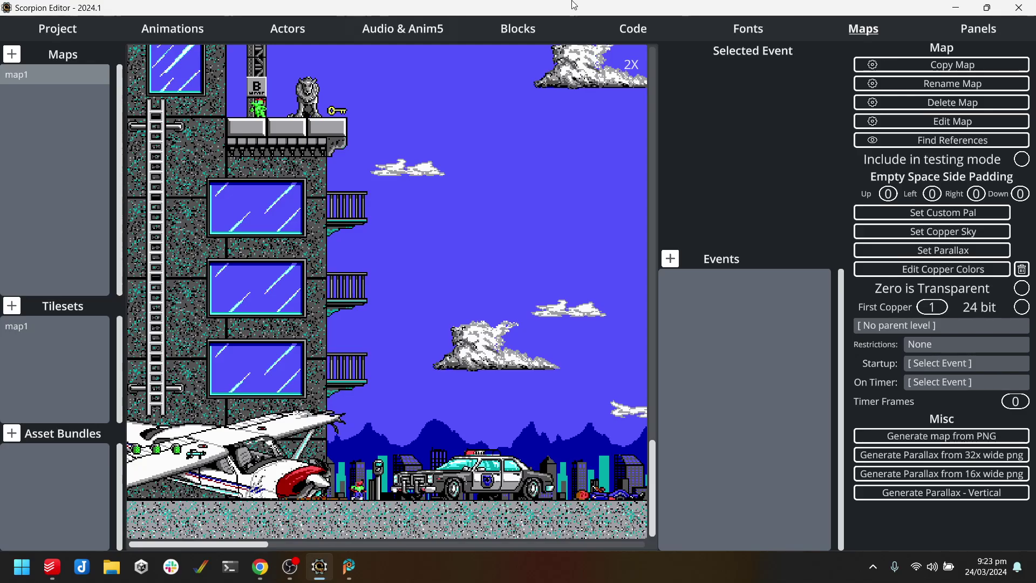
left_click(650, 34)
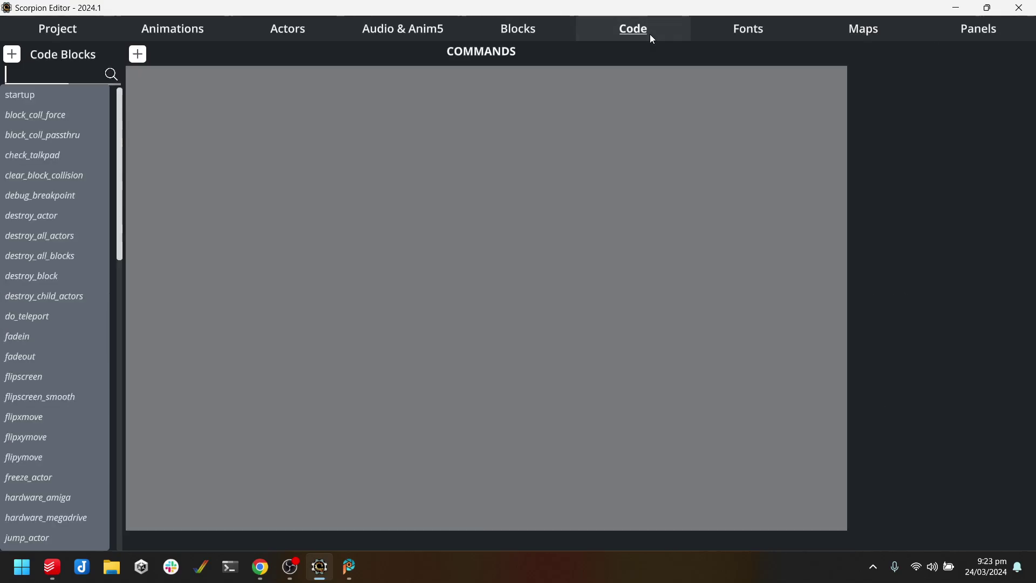
left_click(138, 57)
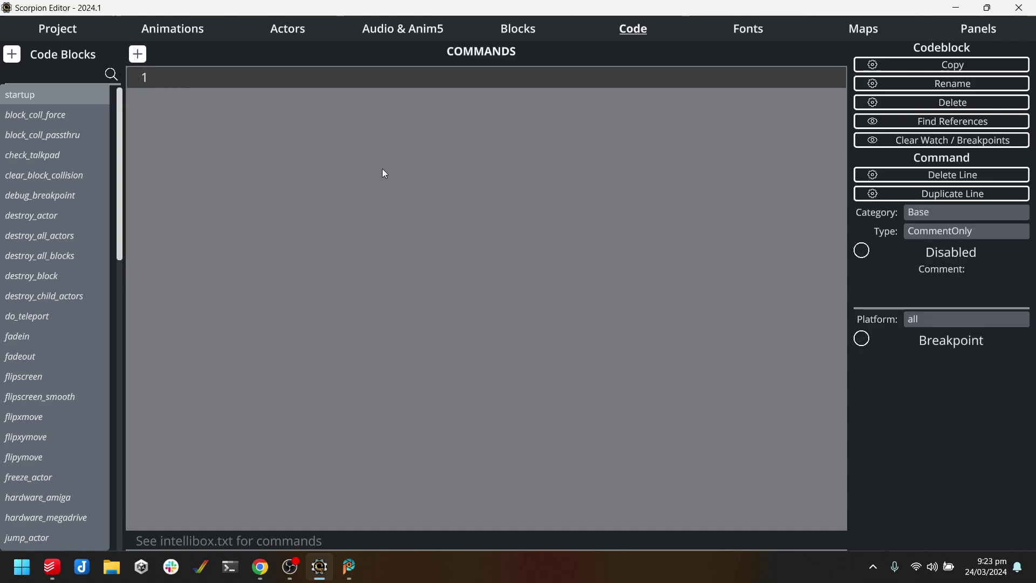
left_click(921, 212)
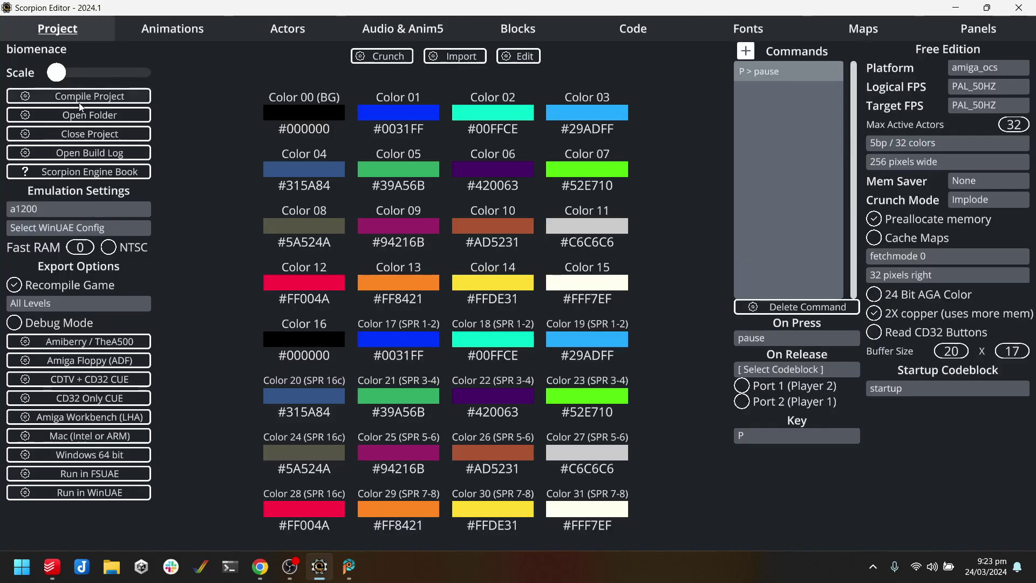
left_click(938, 143)
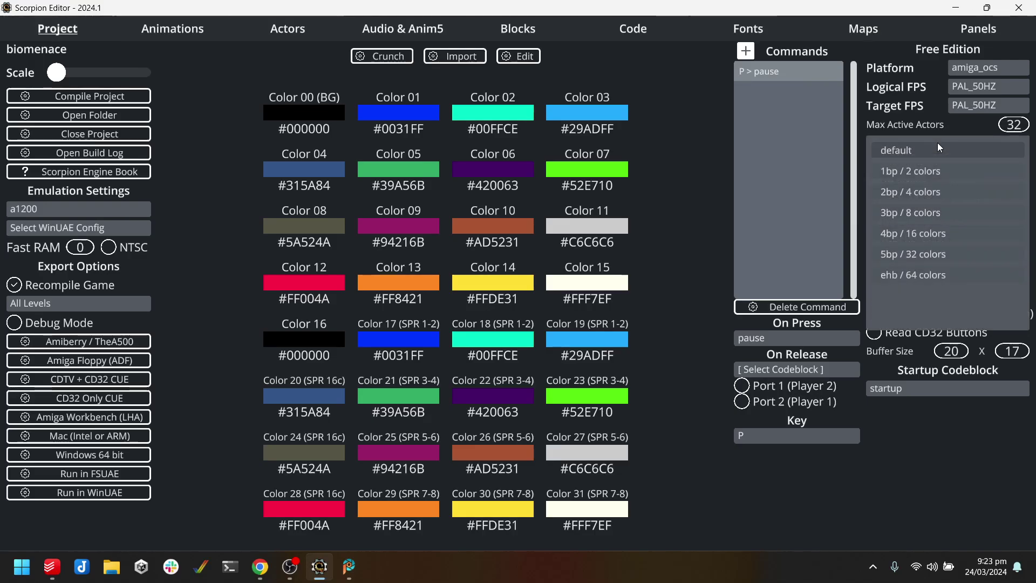
left_click(940, 234)
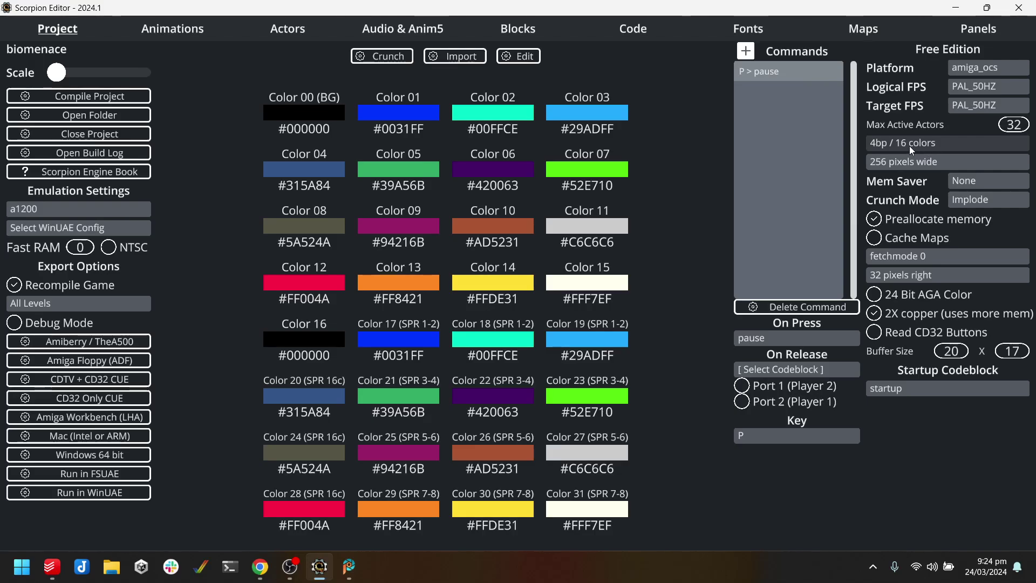
Compile biomenace and test map1 in WinUAE, then dismiss the success notice.
left_click(79, 498)
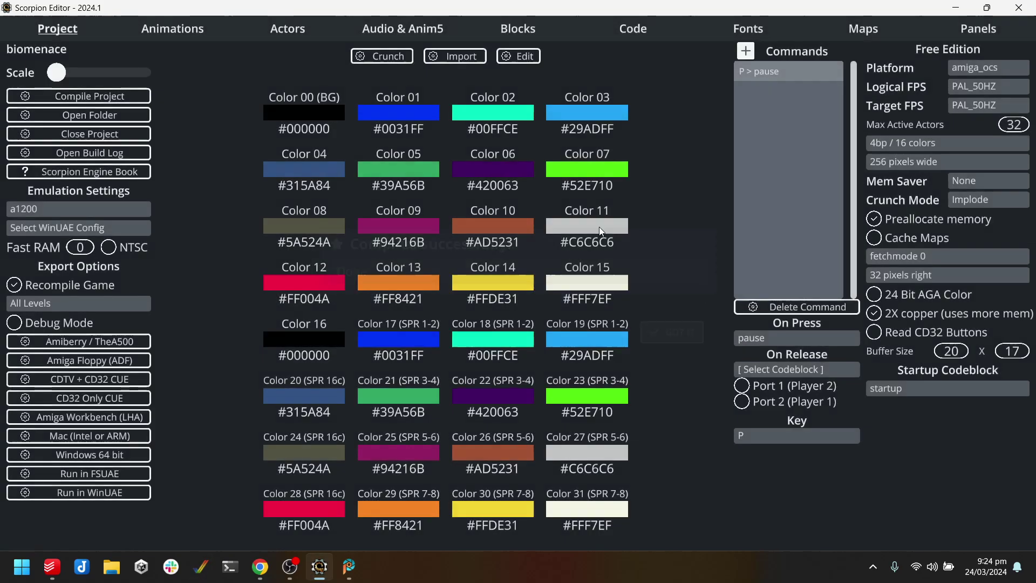
left_click(731, 331)
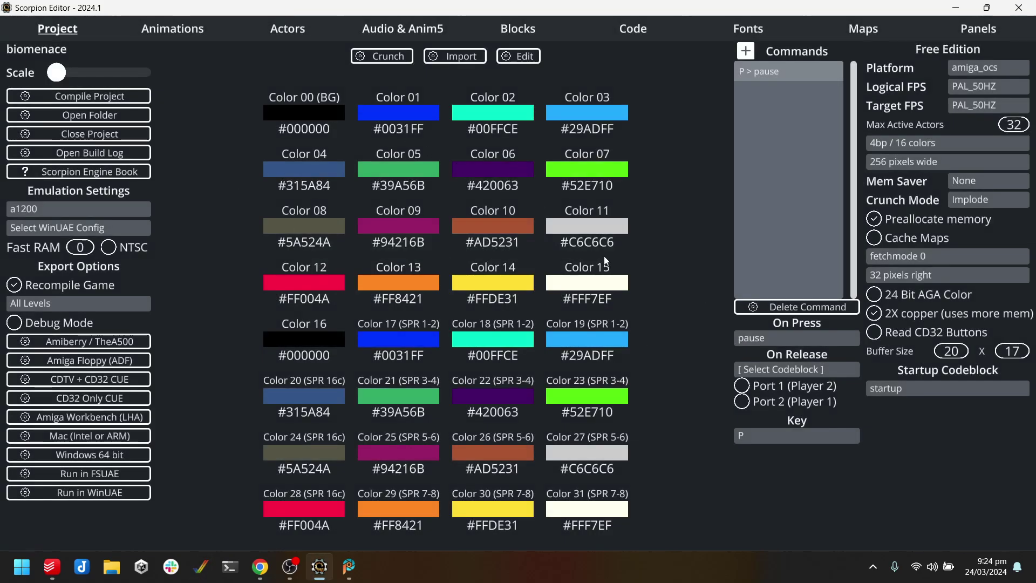
Open the map1 tileset image in PaintShop Pro and reduce it to 256 colours.
left_click(889, 35)
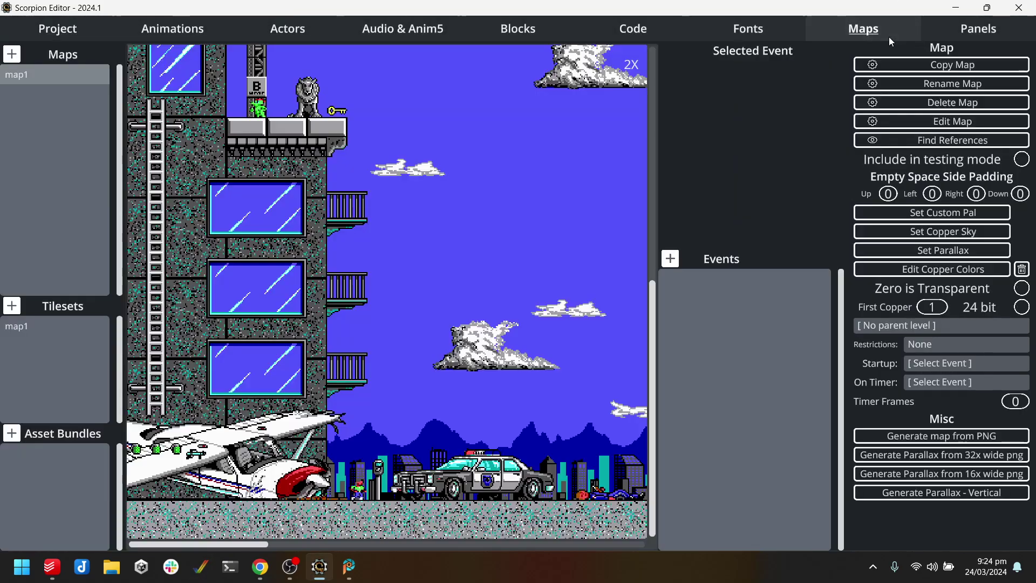
left_click(32, 325)
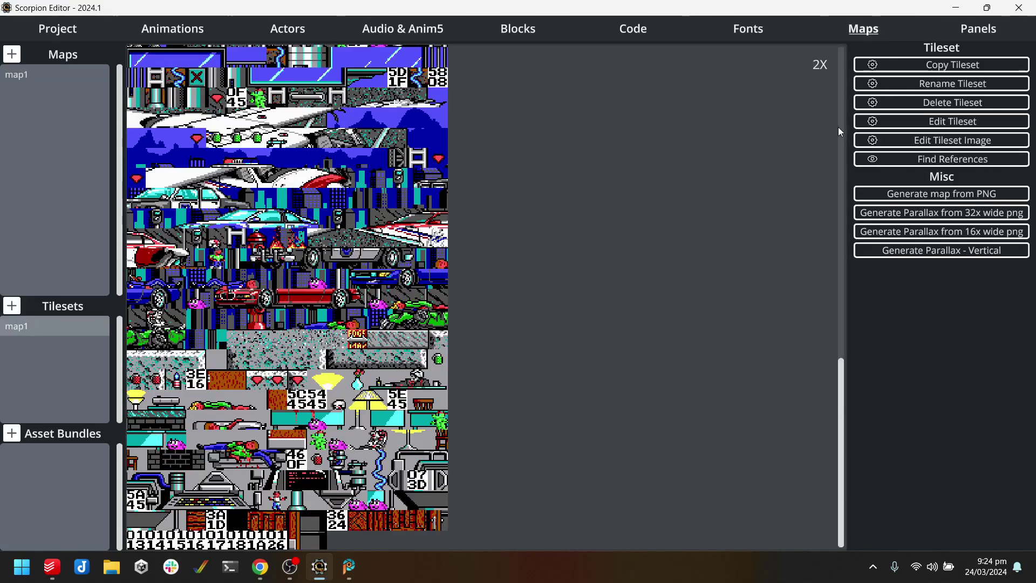
left_click(953, 140)
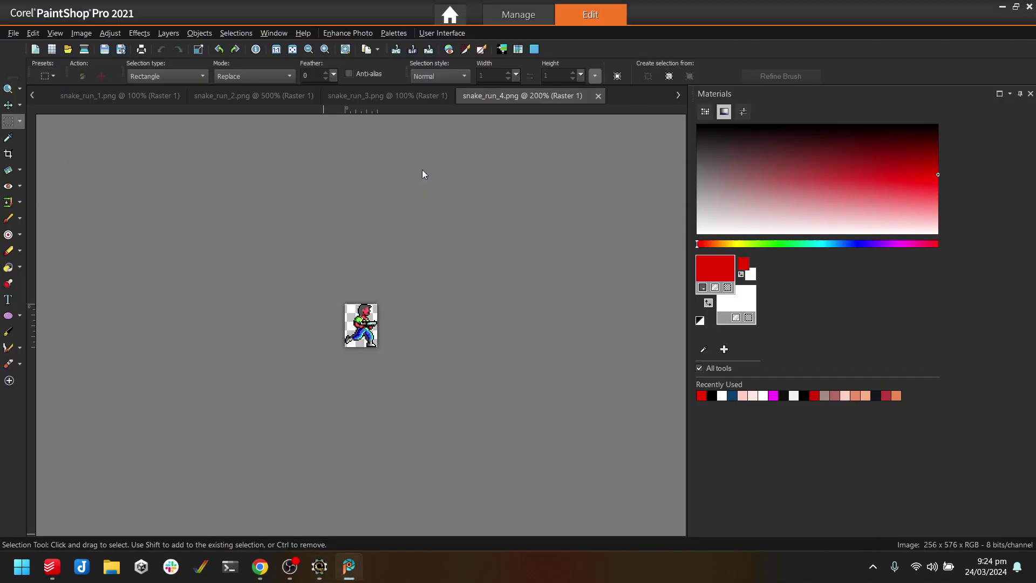
left_click(81, 34)
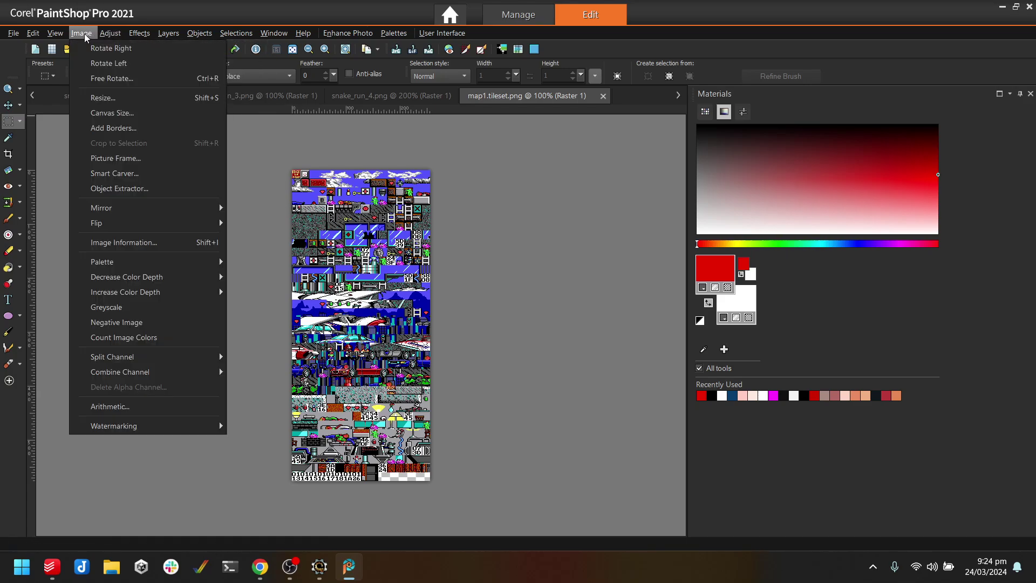
mouse_move(154, 278)
left_click(332, 307)
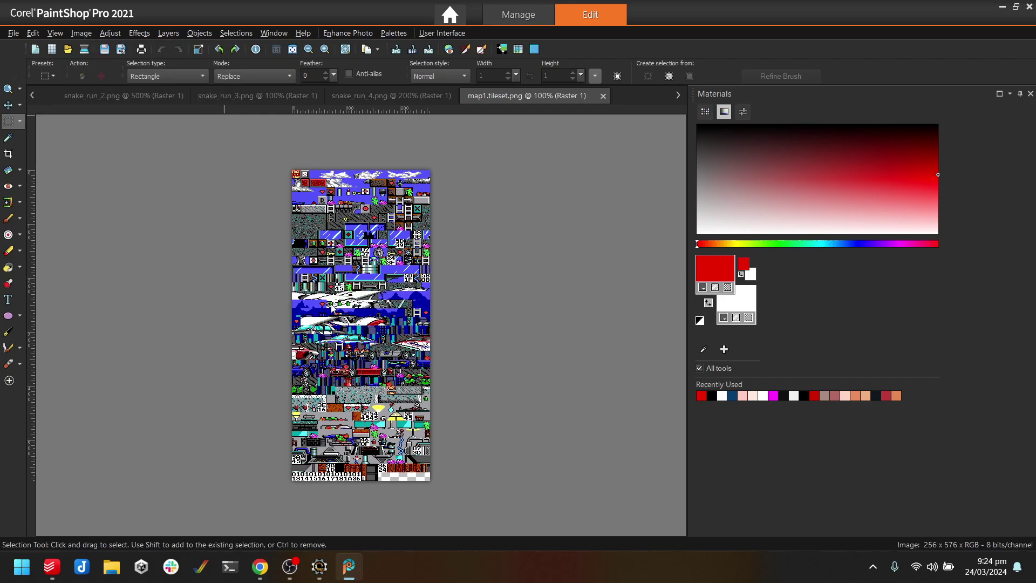
left_click(479, 433)
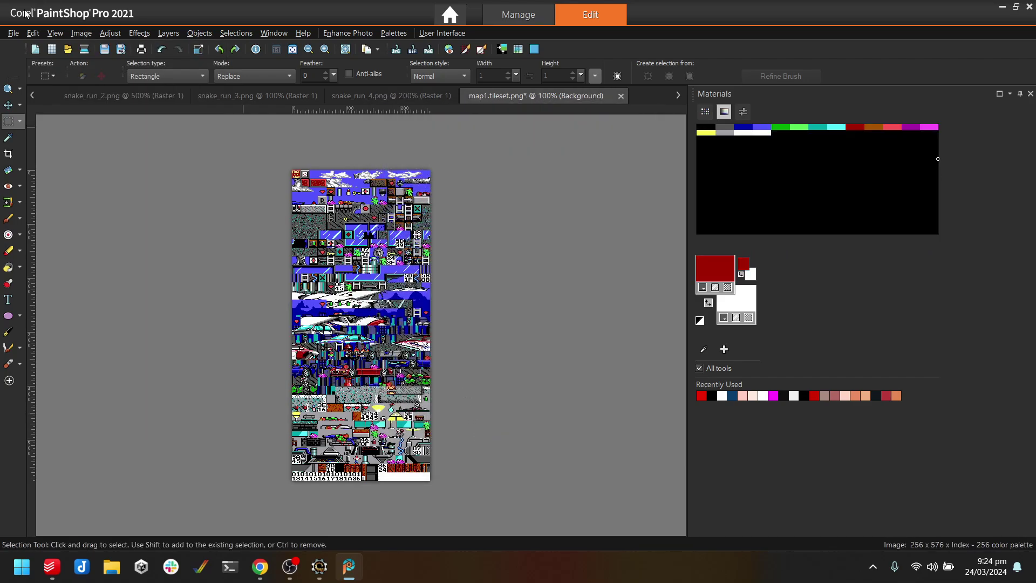
Count the tileset image's unique colours, which total 17.
left_click(82, 33)
left_click(154, 335)
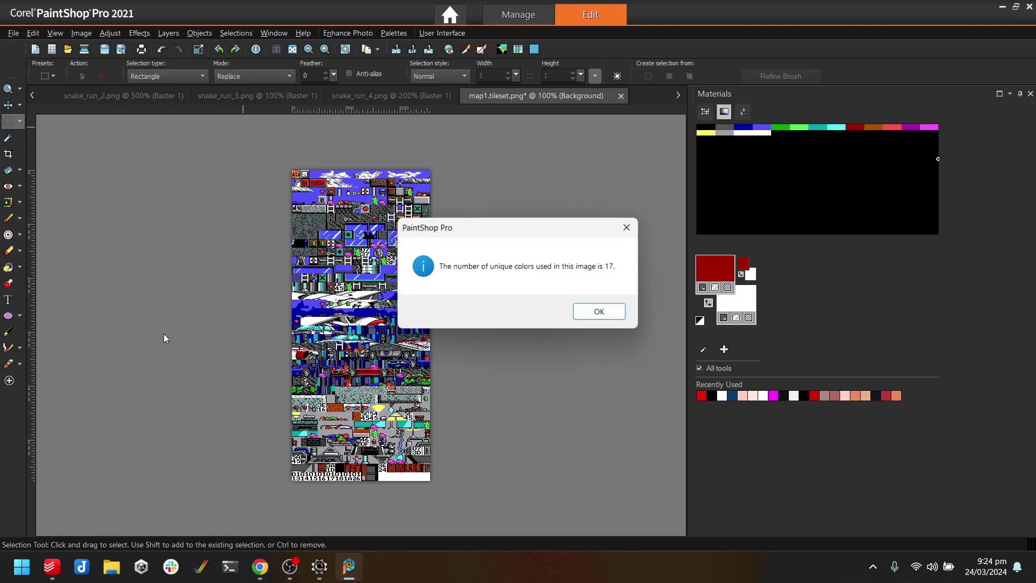
left_click(598, 313)
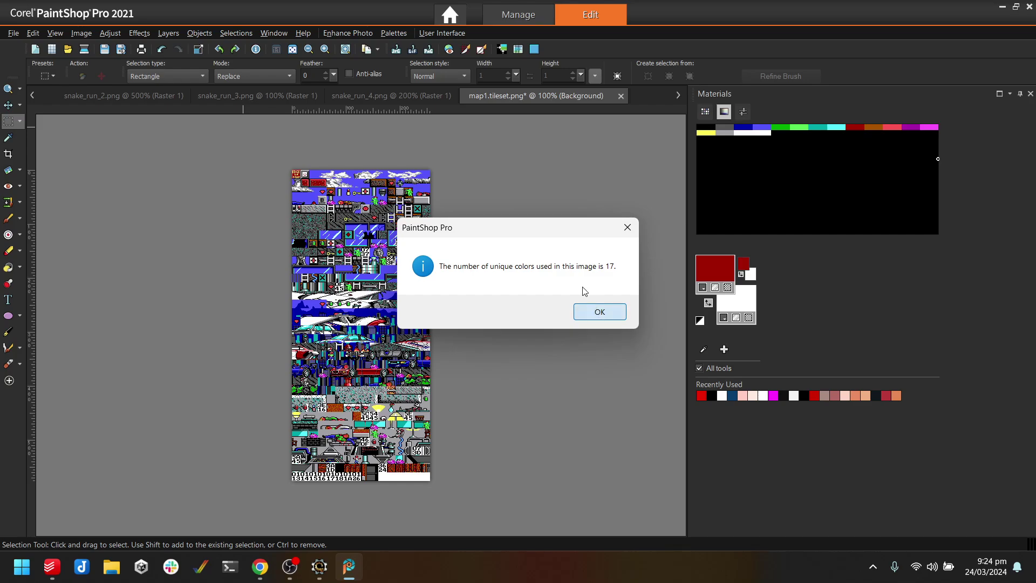
left_click(599, 311)
Save the image over amiga_ocs.palette.png in the biomenace folder.
scroll(446, 383, "up", 1)
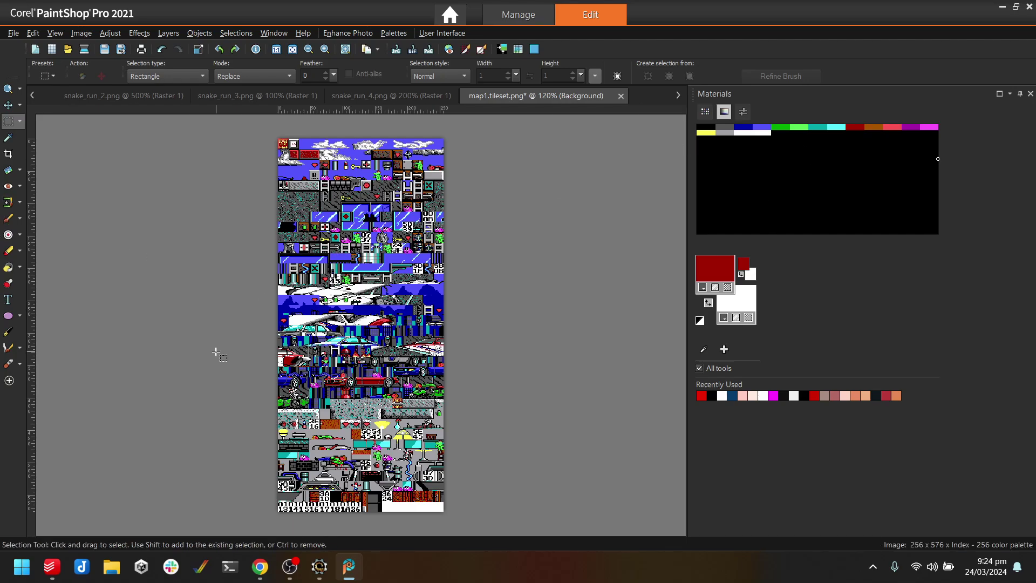
key("F12")
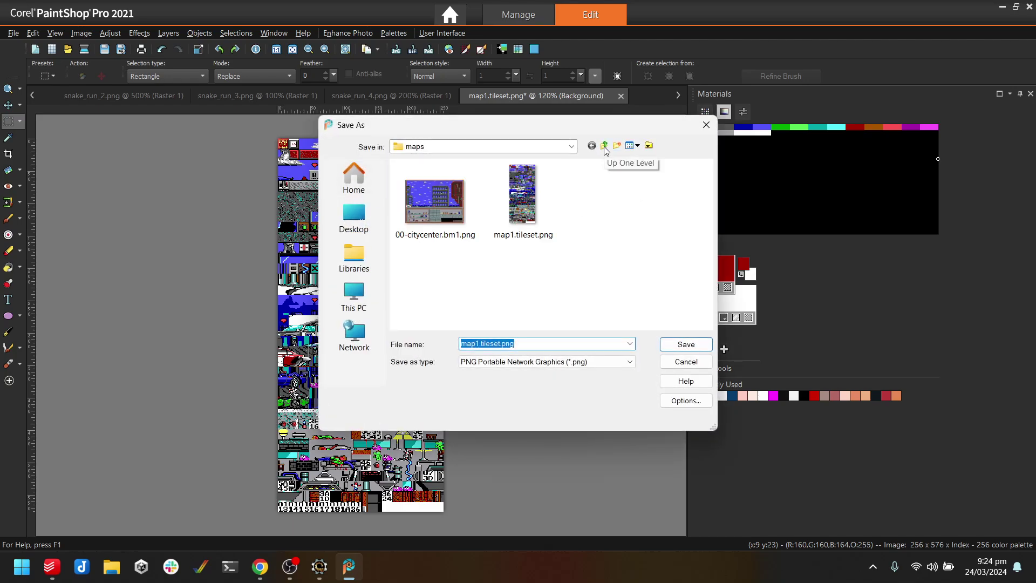
left_click(606, 145)
scroll(631, 251, "down", 1)
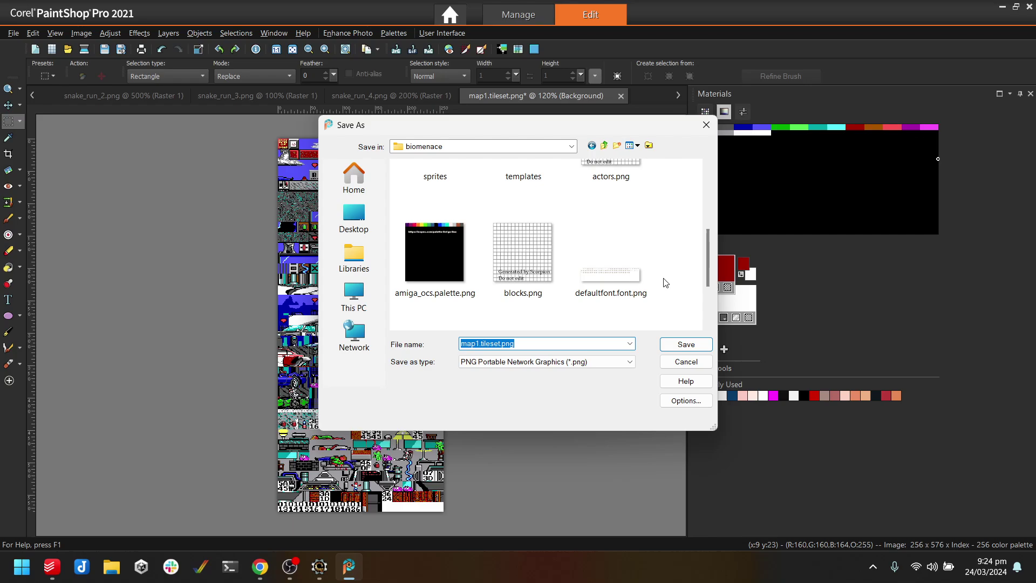
double_click(437, 251)
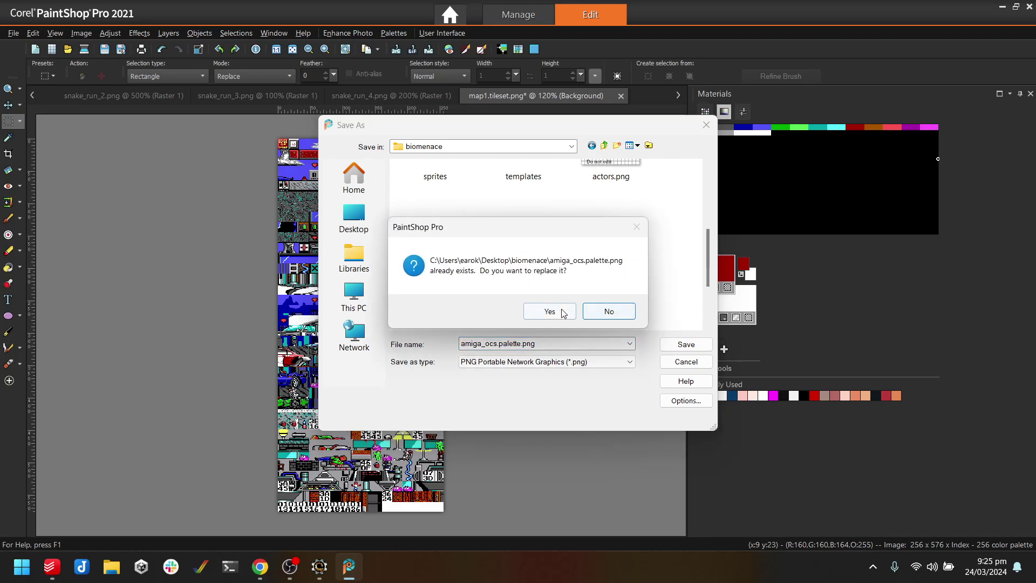
left_click(563, 313)
left_click(319, 567)
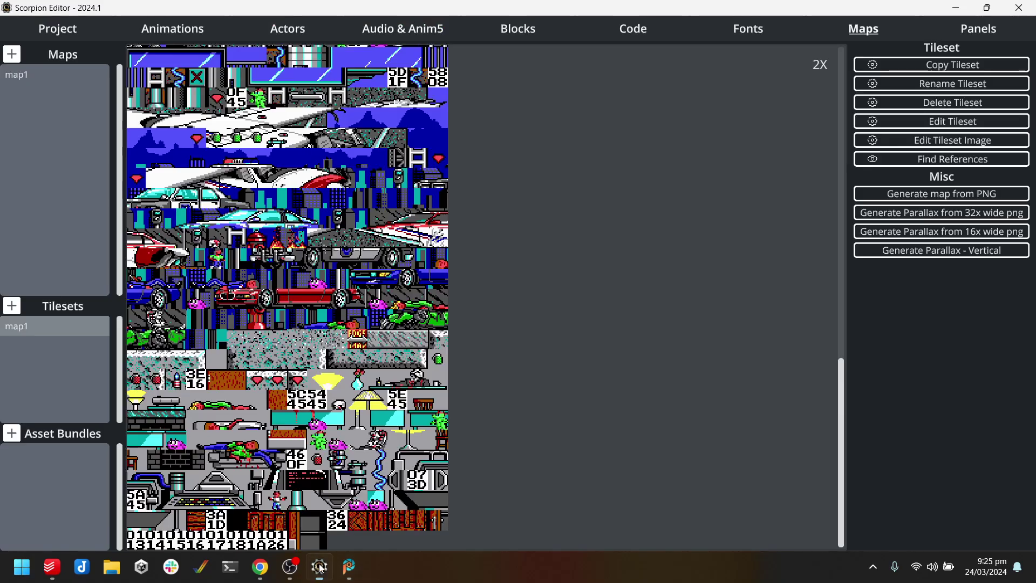
Set project palette Color 16 to #000000 and Color 15 to #FFFFFF.
left_click(79, 35)
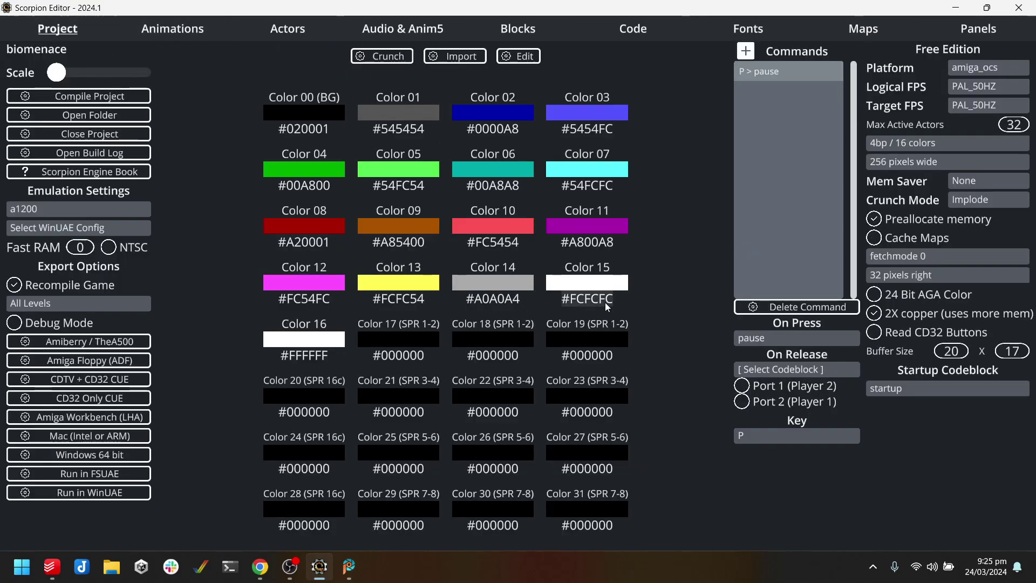
left_click(316, 360)
left_click(618, 304)
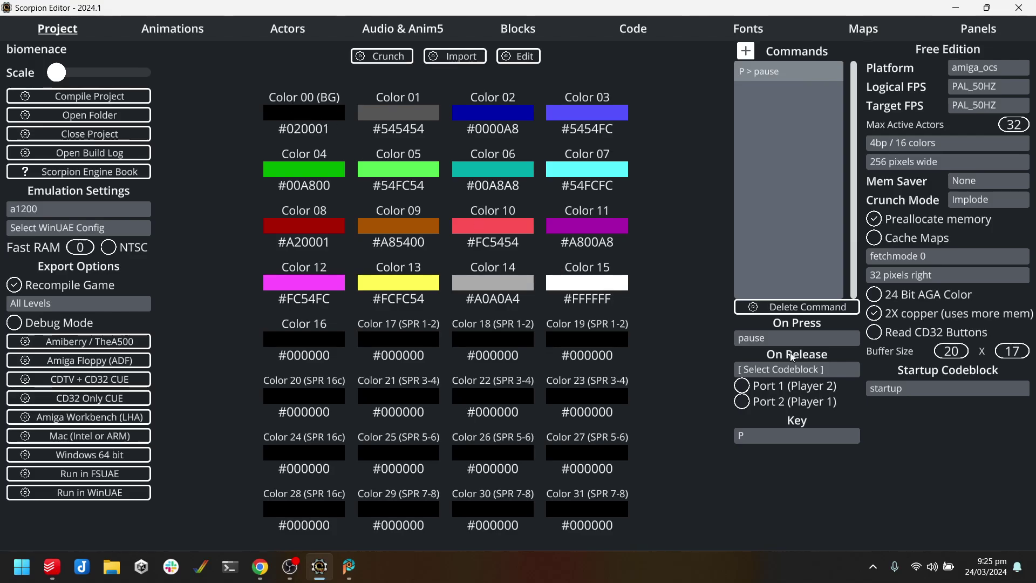
Recompile biomenace and test-run it in WinUAE, then close the emulator.
left_click(126, 496)
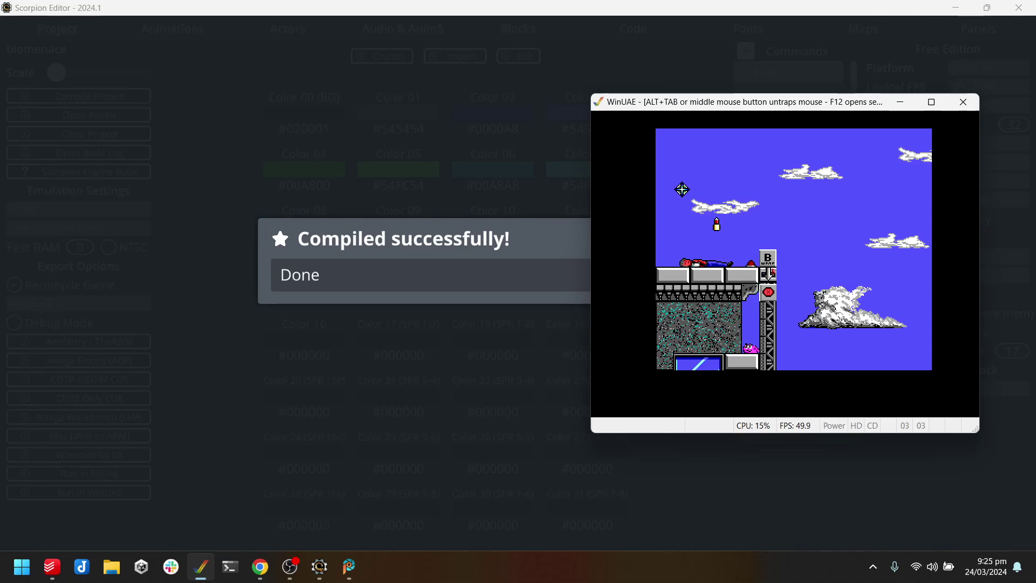
key("alt+F4")
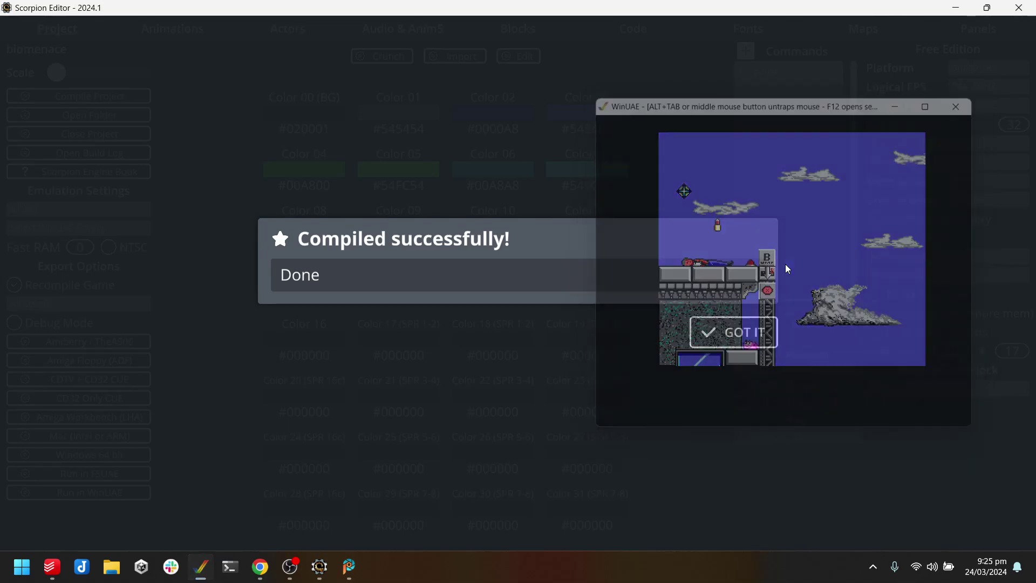
left_click(724, 338)
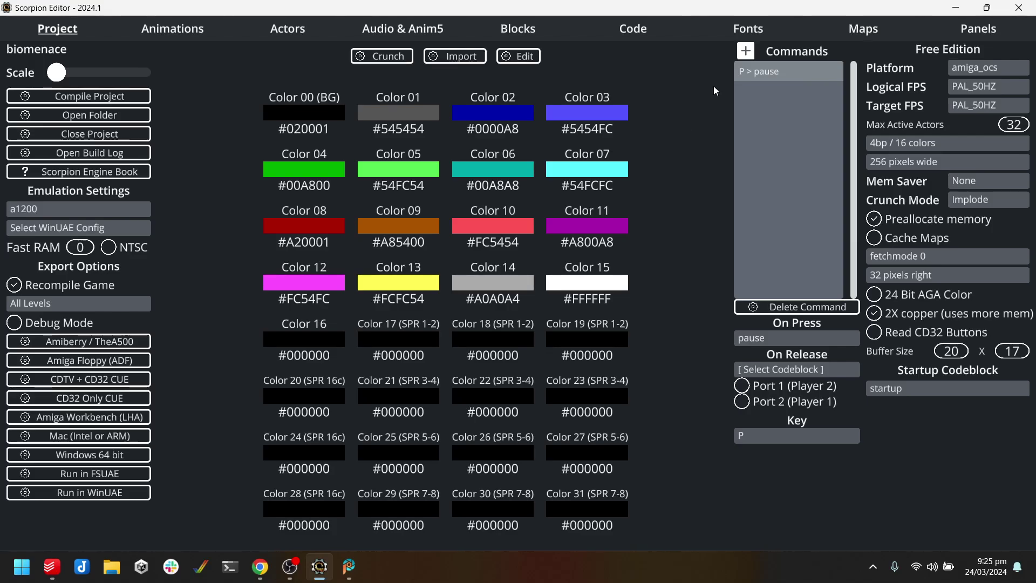
Open the map1 tileset in Tiled from the Maps page.
left_click(864, 31)
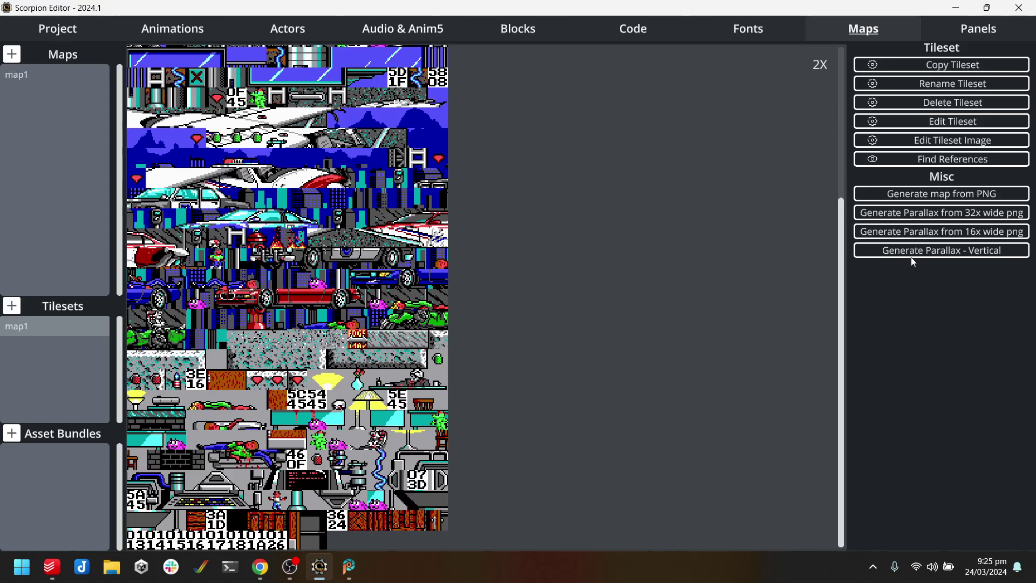
left_click(966, 124)
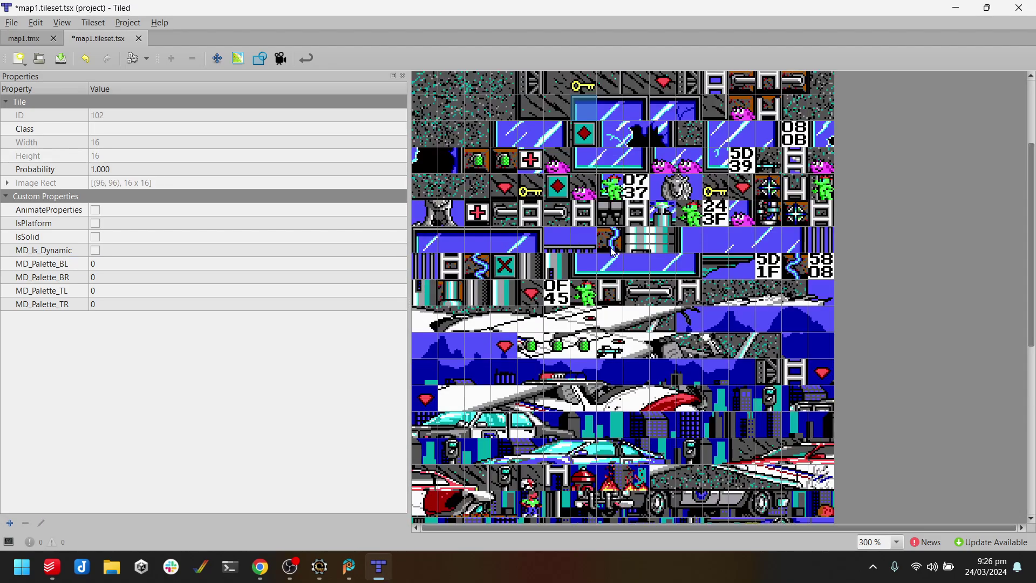
scroll(650, 254, "up", 5)
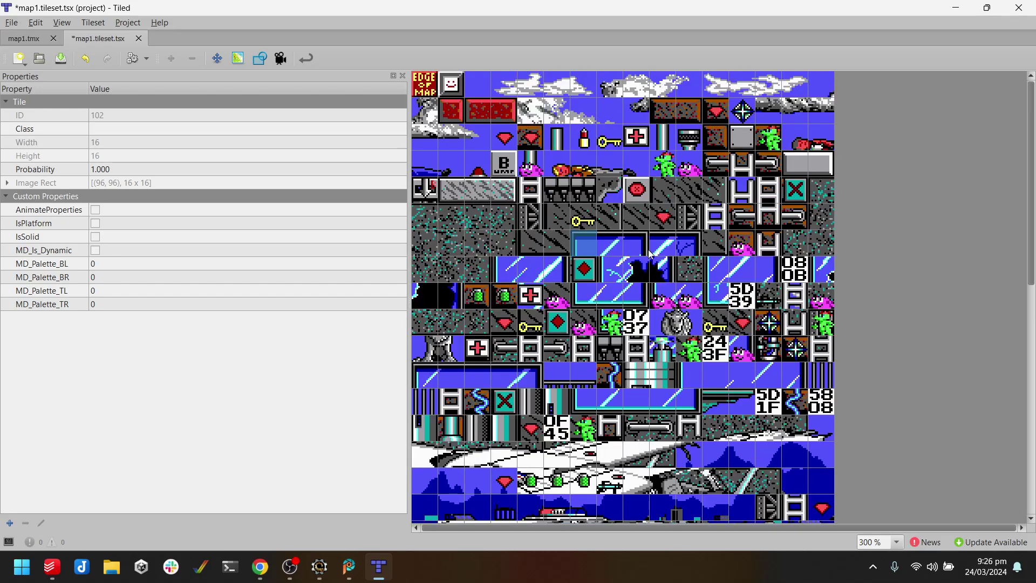
scroll(650, 251, "down", 10)
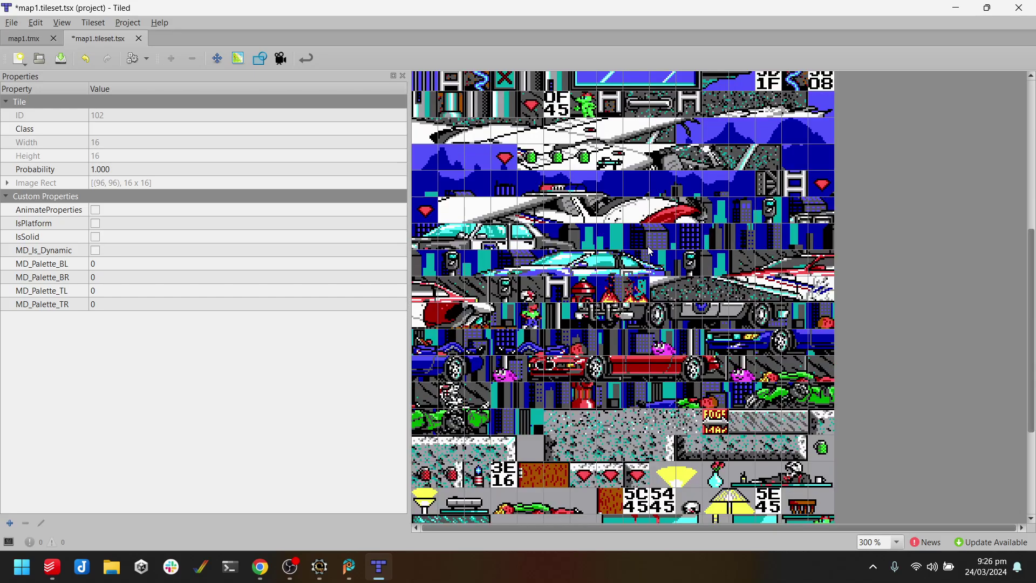
scroll(650, 251, "down", 2)
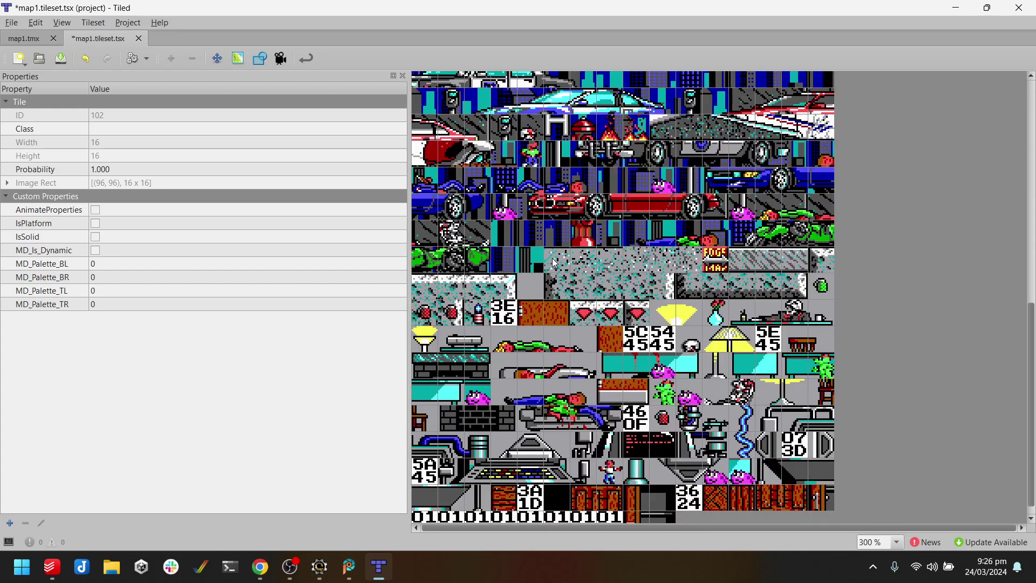
Mark the speckled ground tiles IsSolid, save map1.tileset.tsx and close Tiled.
left_click_drag(553, 262, 612, 265)
left_click(827, 260)
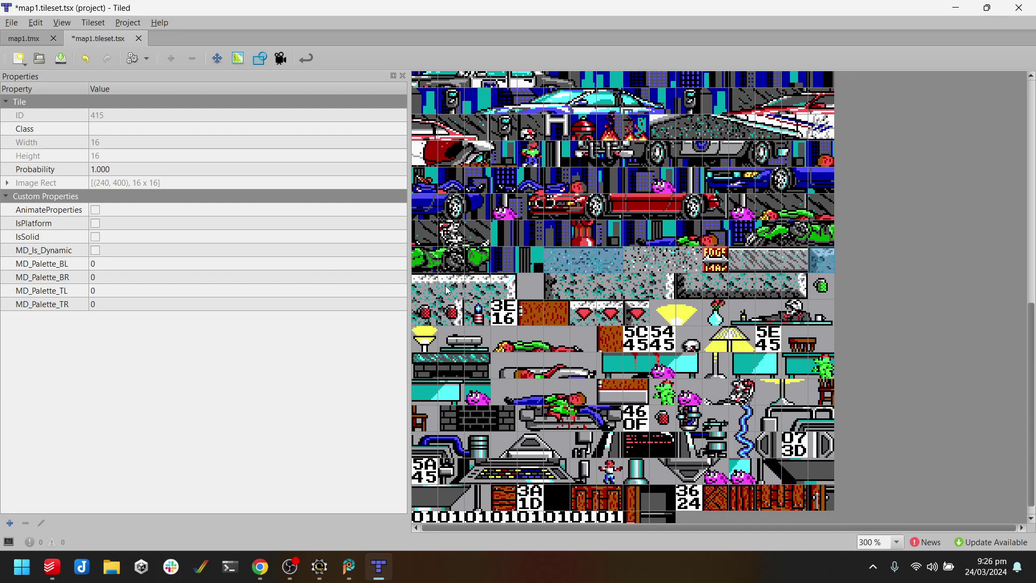
left_click_drag(517, 297, 421, 292)
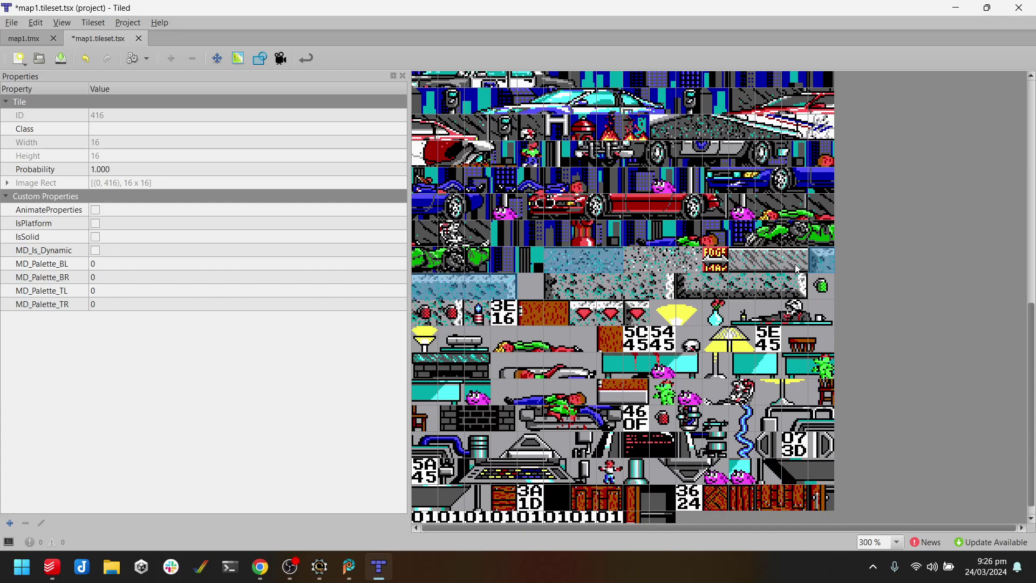
left_click(98, 237)
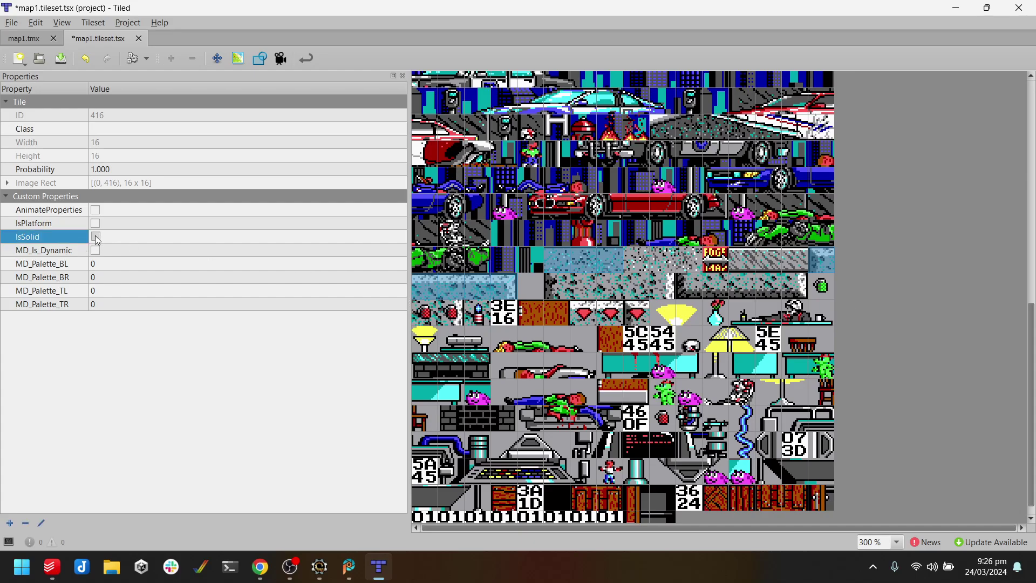
key("ctrl+s")
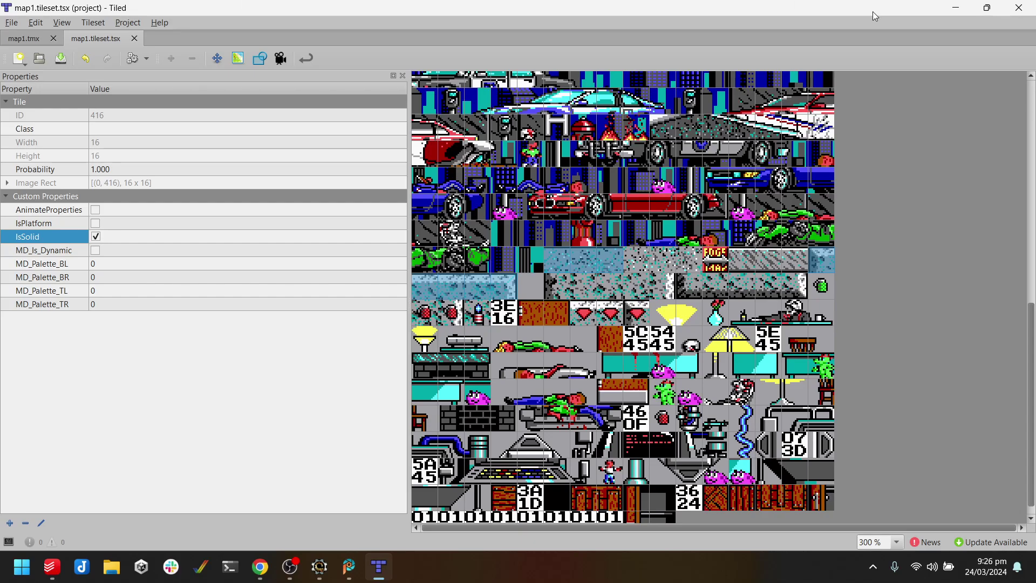
left_click(1019, 8)
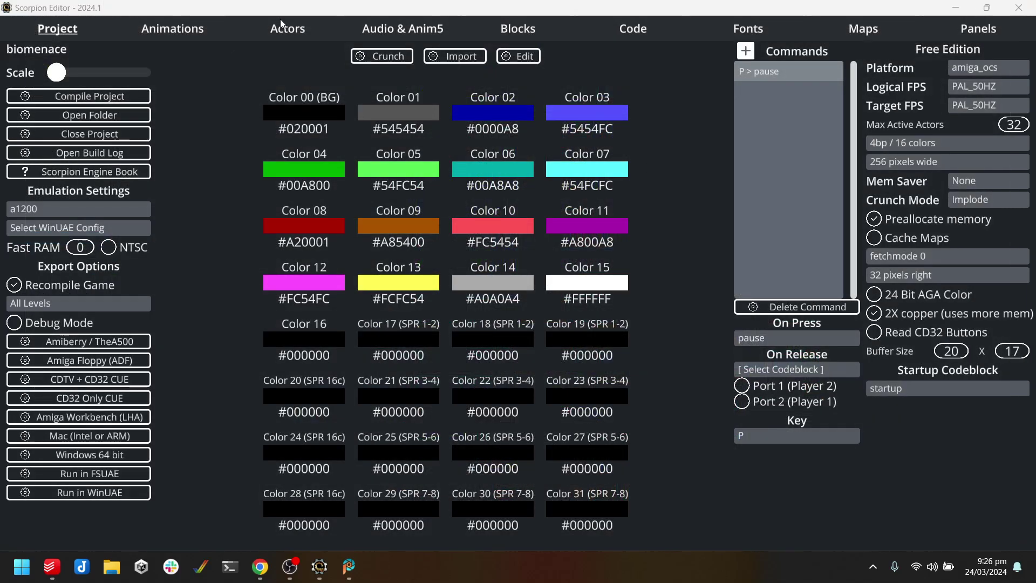
Create snake_idle_r in sprites/snake with its snake_idle frame raised to X:-11 Y:-40.
left_click(182, 29)
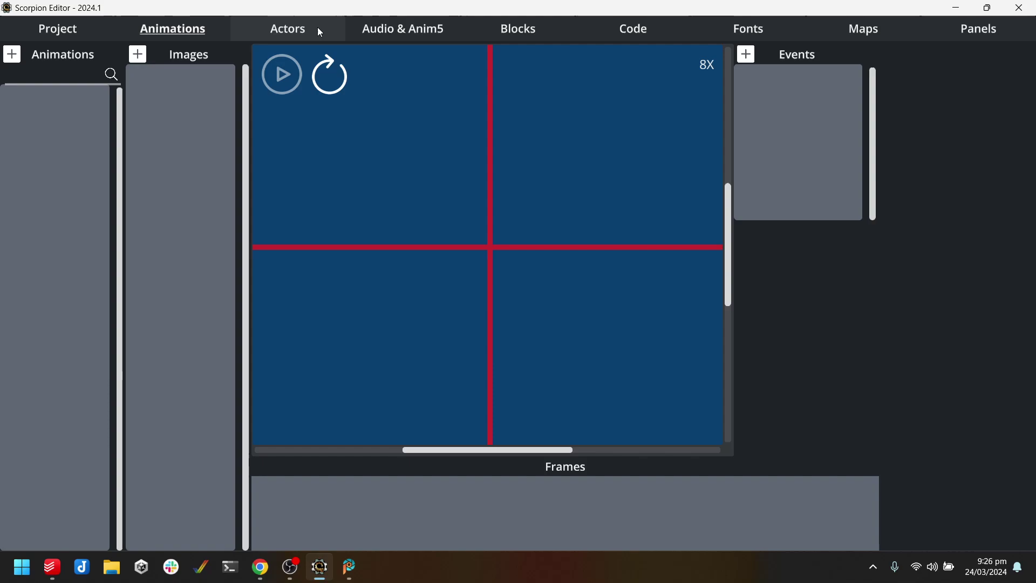
left_click(15, 57)
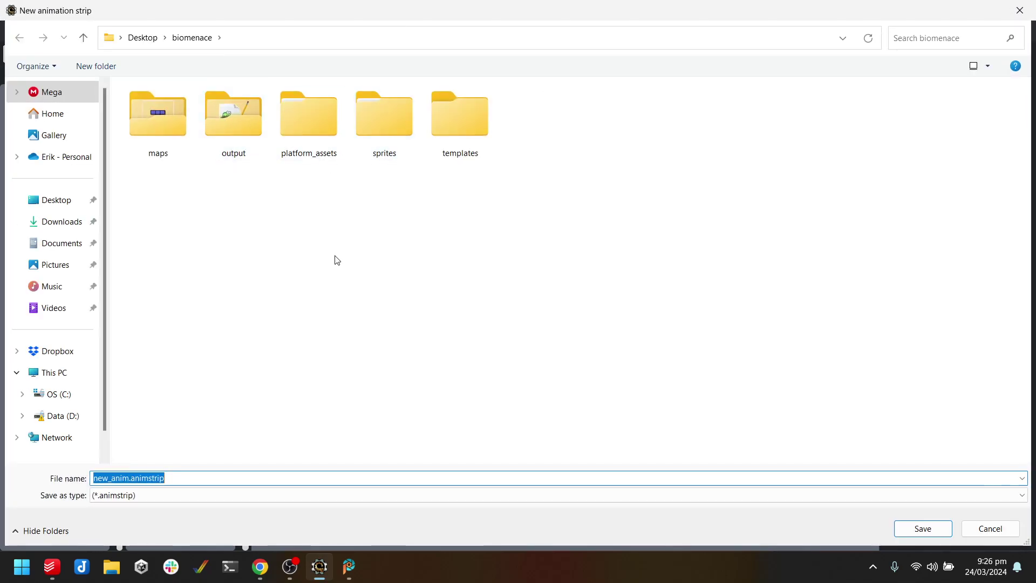
double_click(371, 132)
double_click(149, 108)
left_click(225, 475)
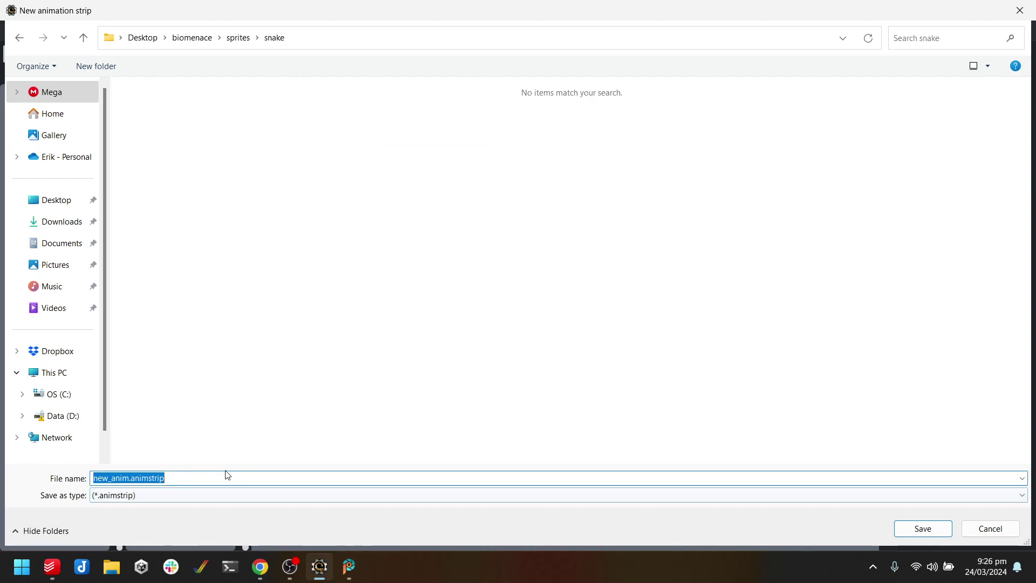
type("snake_idle_r")
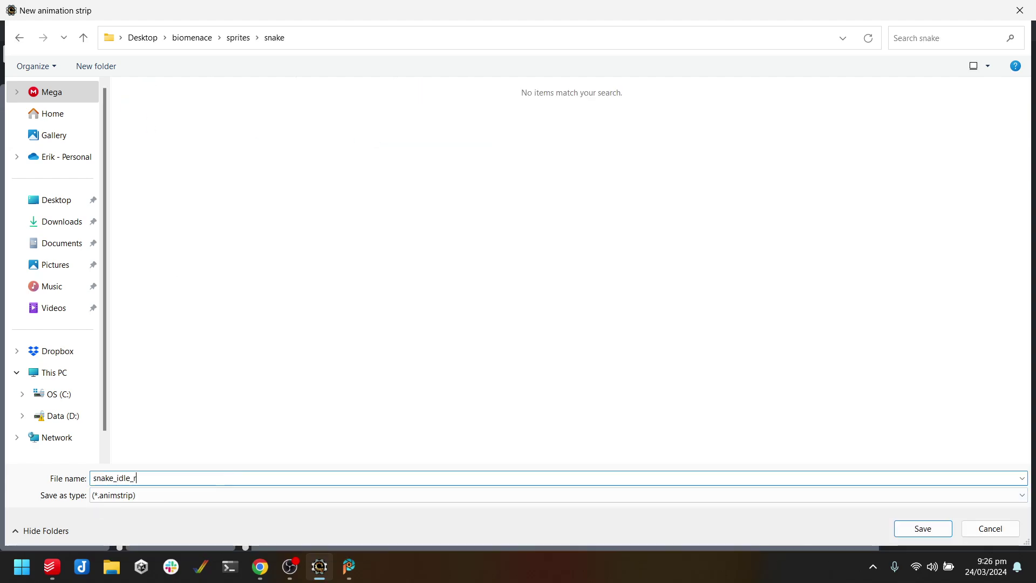
key("Return")
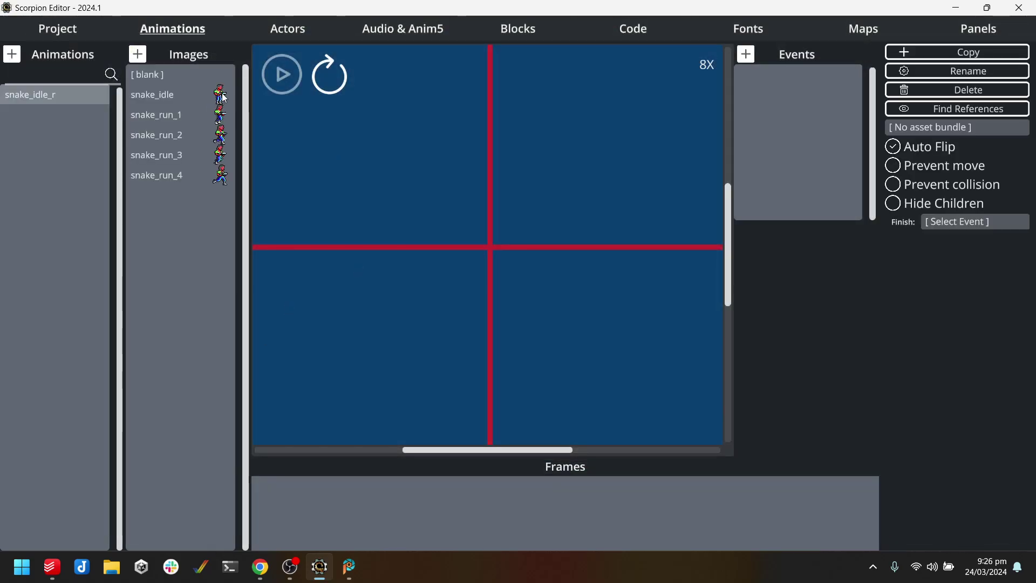
left_click(222, 96)
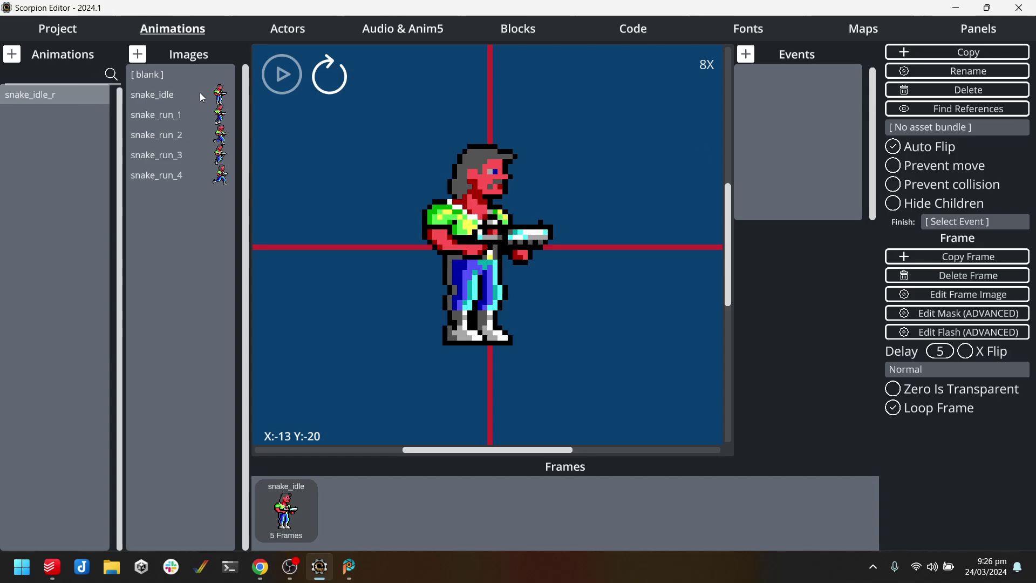
left_click_drag(487, 303, 484, 223)
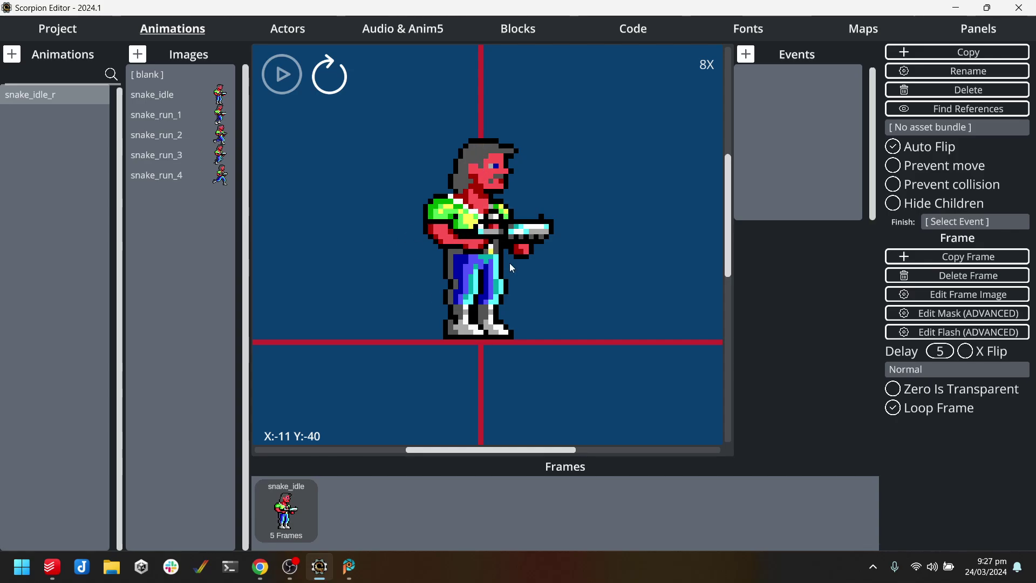
Create a new snake_run_r animation file in the sprites/snake folder.
left_click(11, 54)
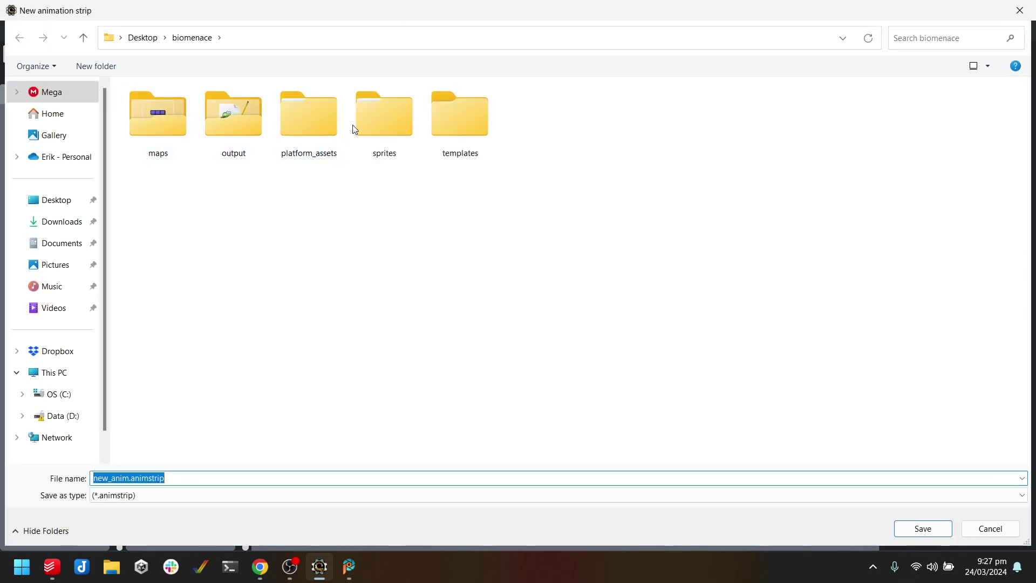
double_click(367, 128)
double_click(158, 110)
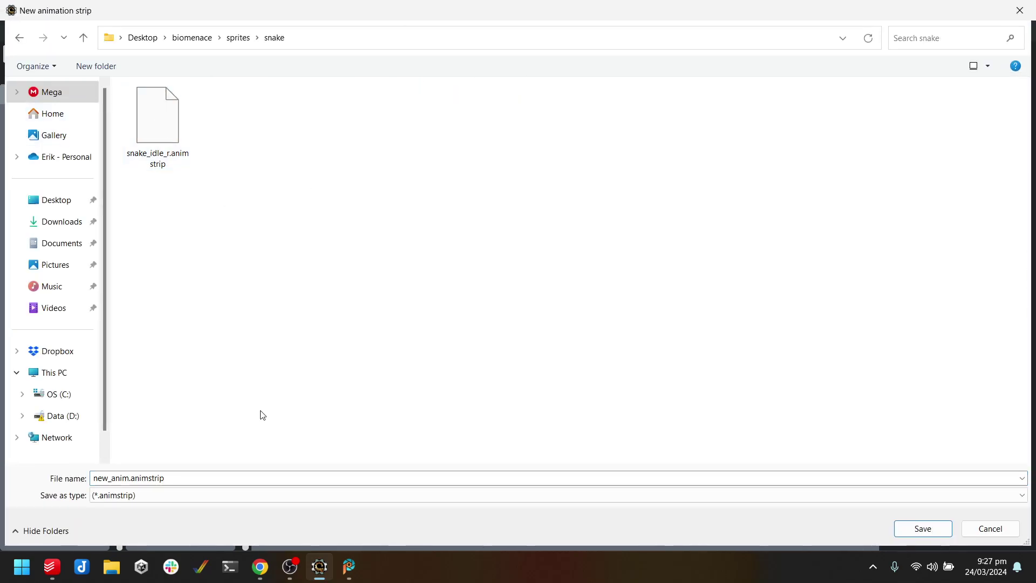
left_click(200, 482)
type("snake")
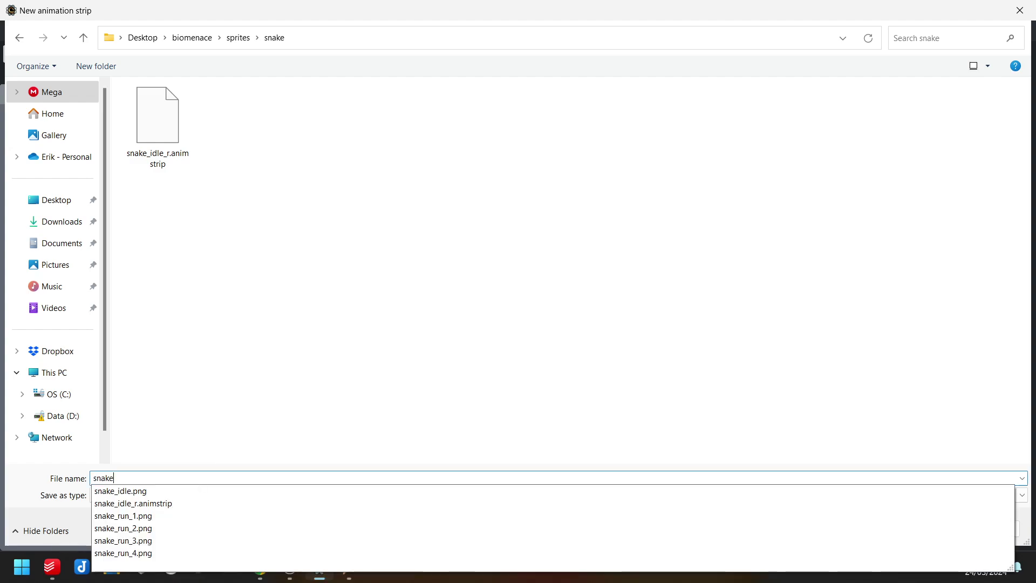
type("_run")
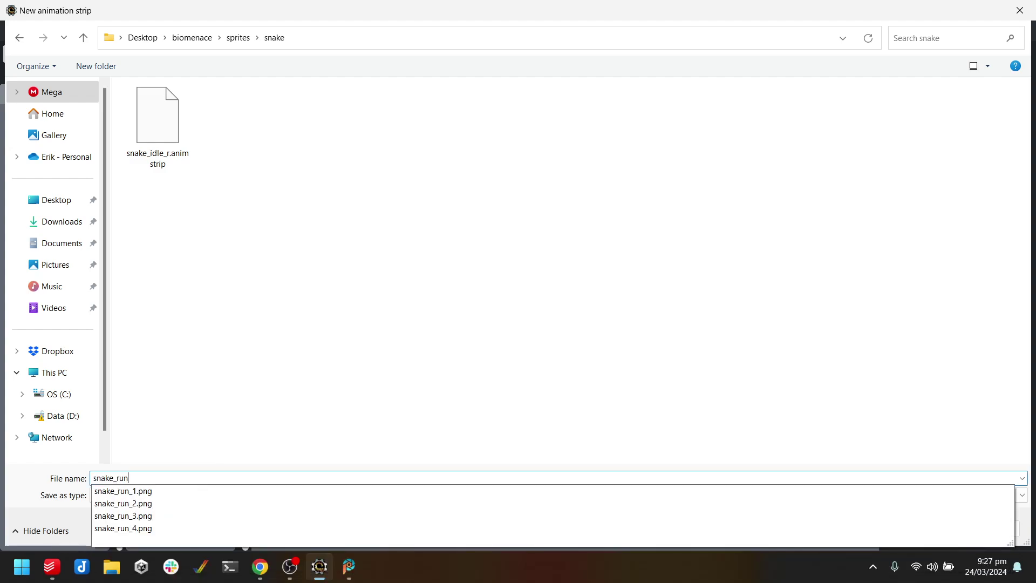
type("_r")
key("Return")
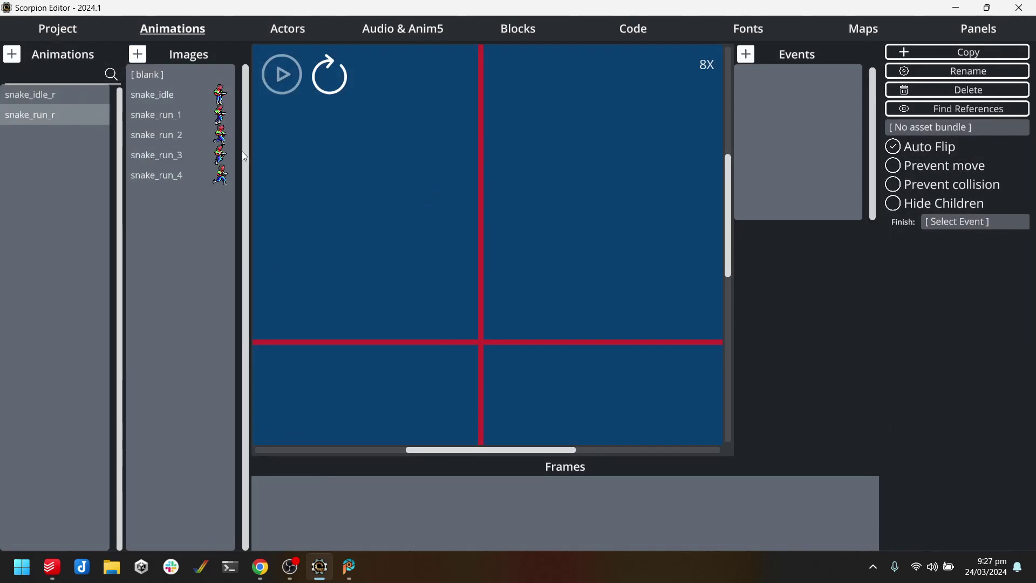
Add snake_run_1, snake_run_2, snake_run_3 and snake_run_4 as its frames.
left_click(222, 117)
left_click(223, 135)
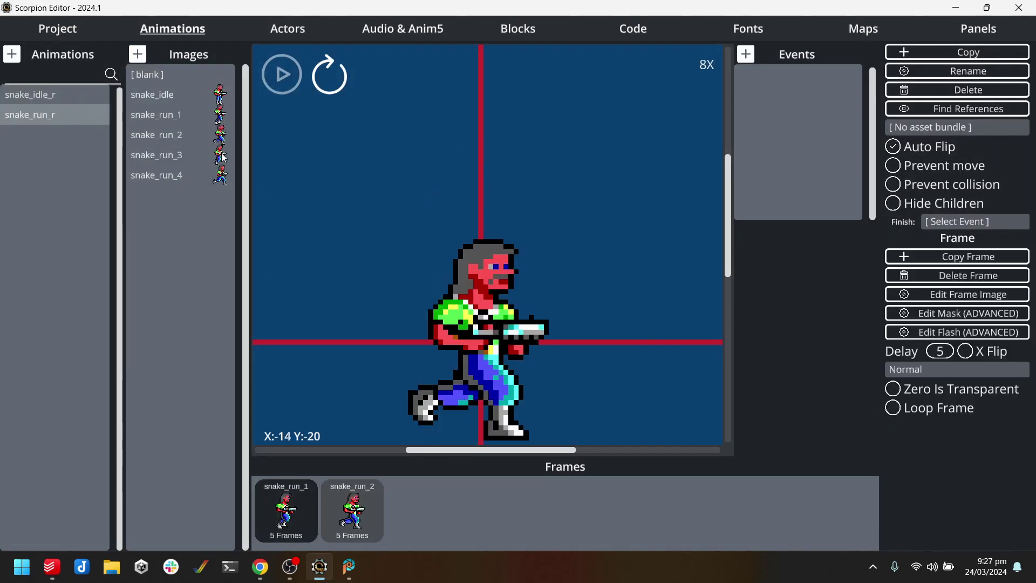
left_click(223, 155)
left_click(223, 175)
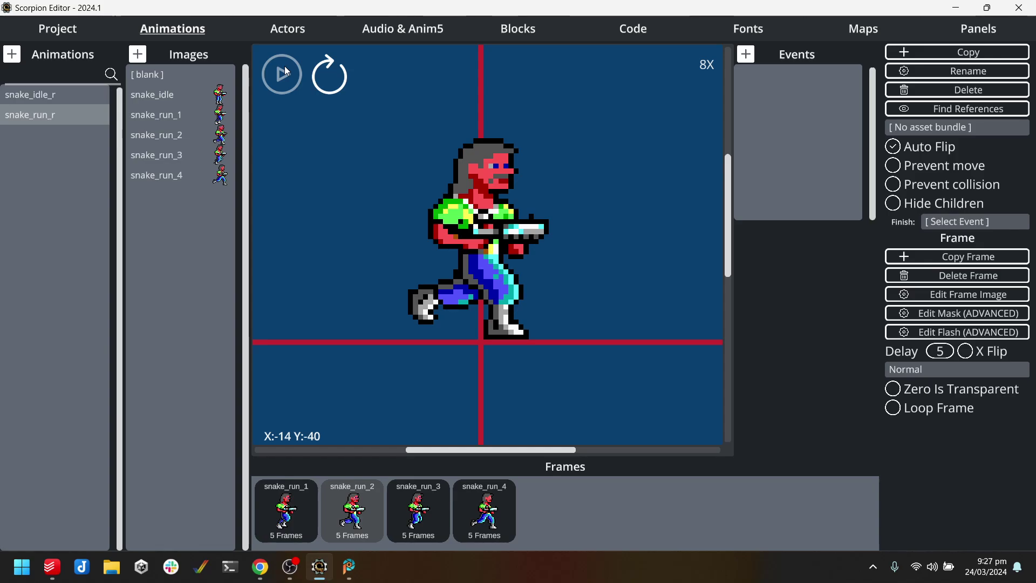
Duplicate snake_run_r as snake_jump_r and delete every frame except snake_run_2.
left_click(970, 53)
type("snake_jump_r")
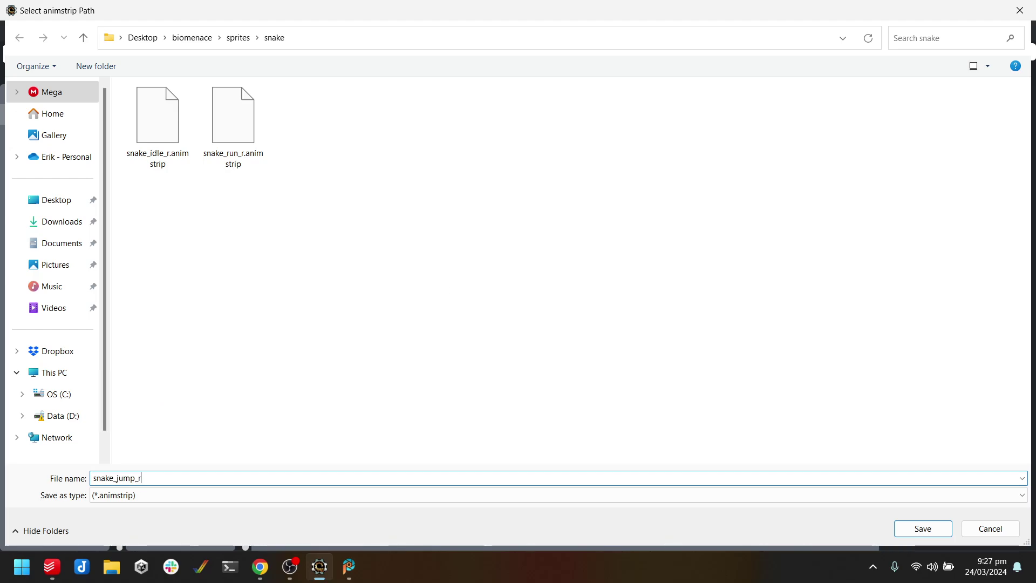
key("Return")
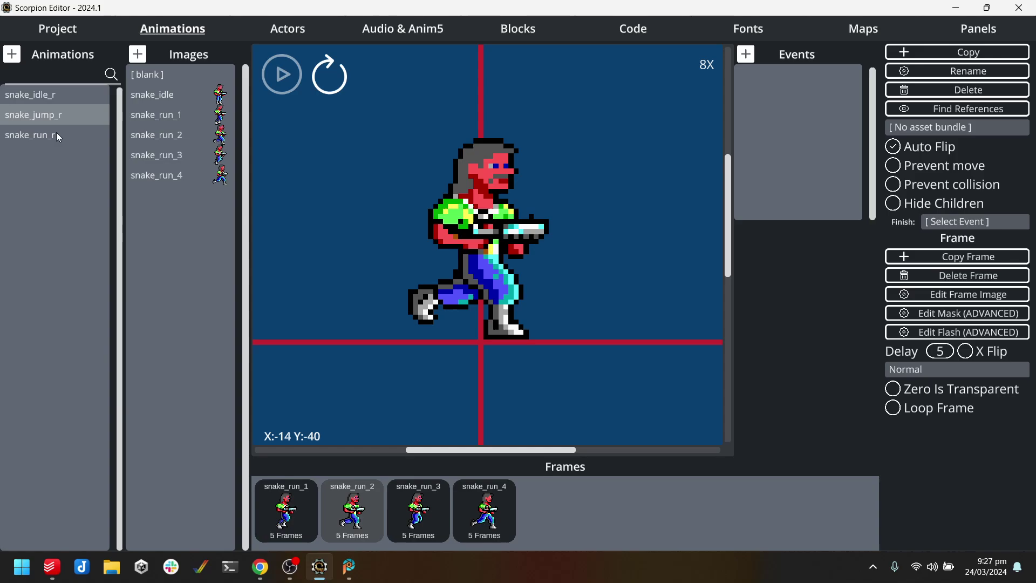
left_click(58, 119)
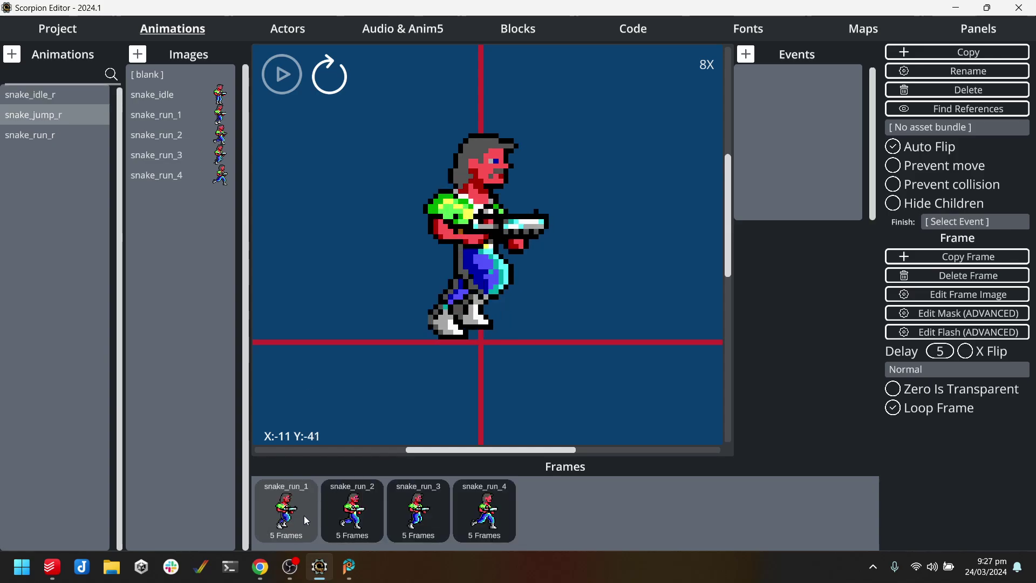
left_click(996, 276)
left_click(996, 277)
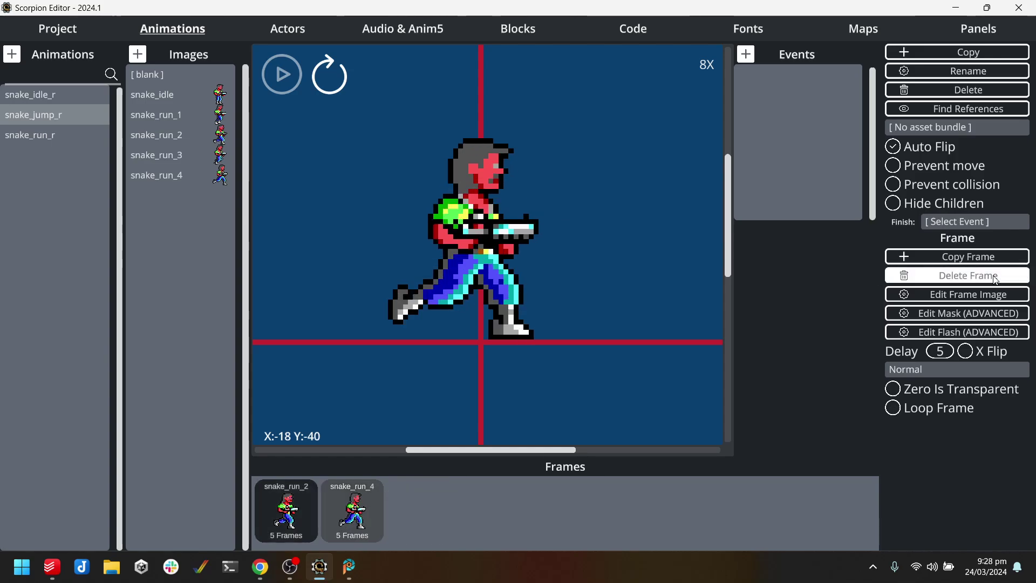
left_click(996, 276)
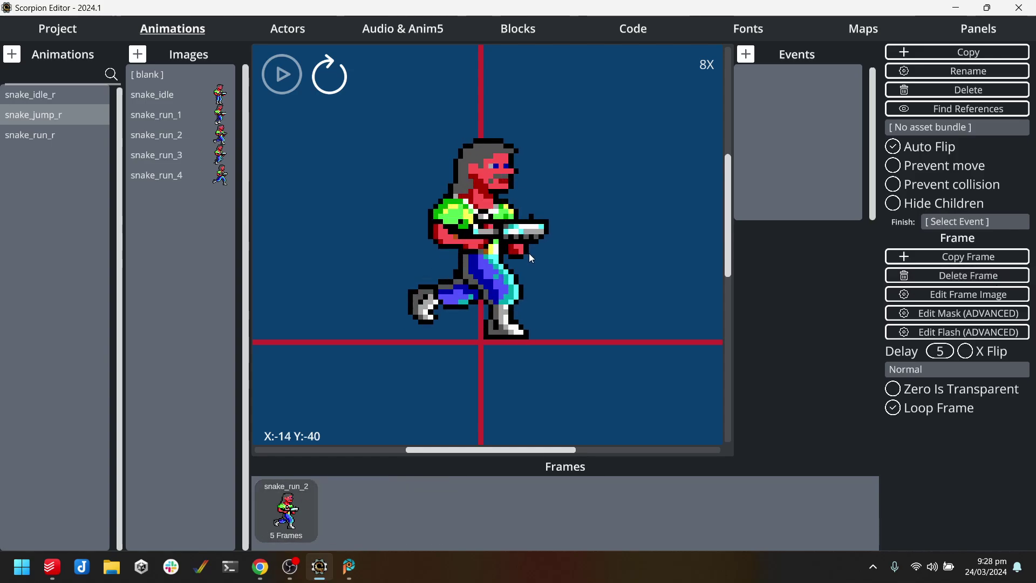
Start a new actor and create an 'actor' folder inside the biomenace project.
left_click(289, 28)
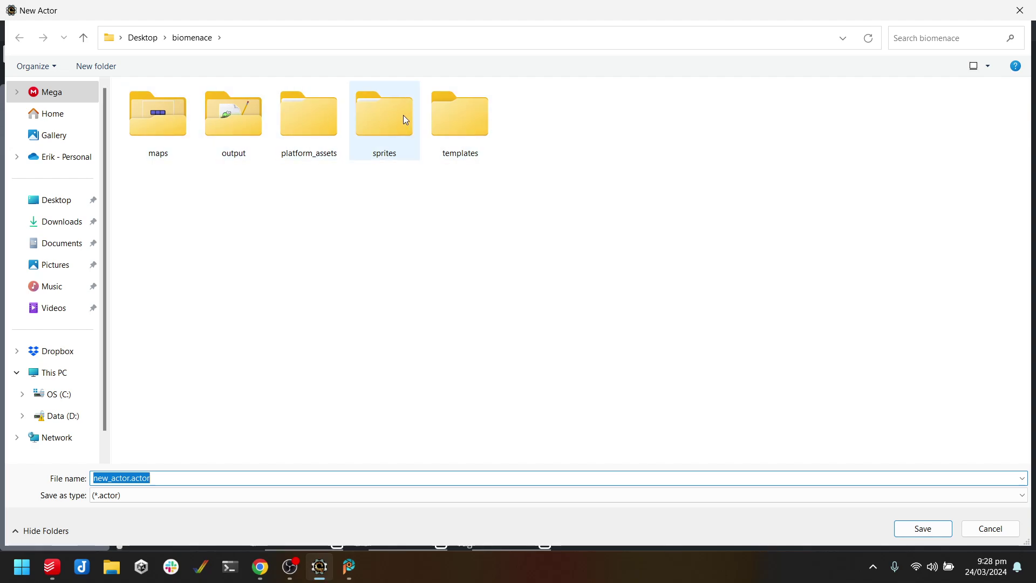
left_click(439, 309)
right_click(440, 309)
mouse_move(513, 280)
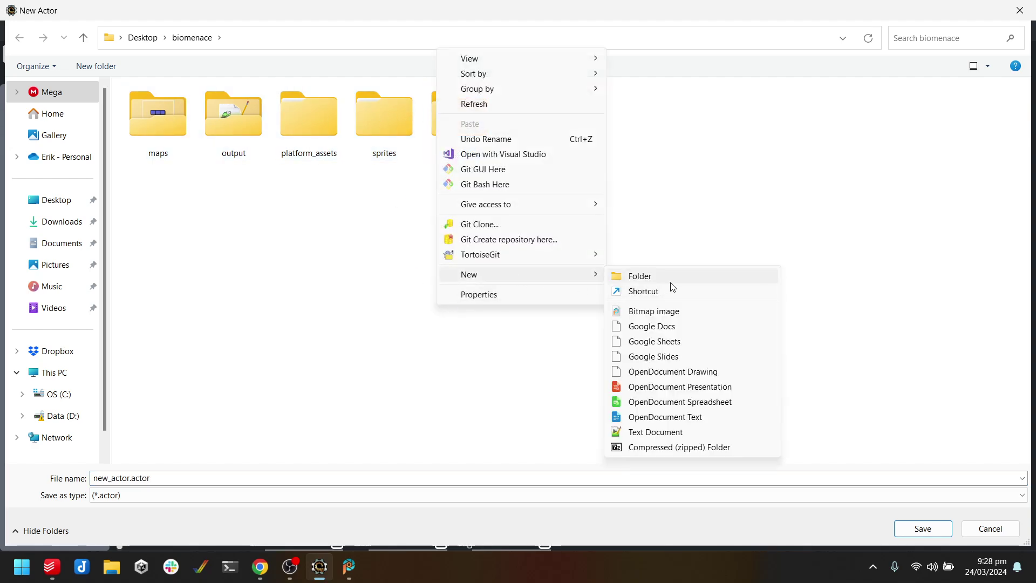
left_click(668, 279)
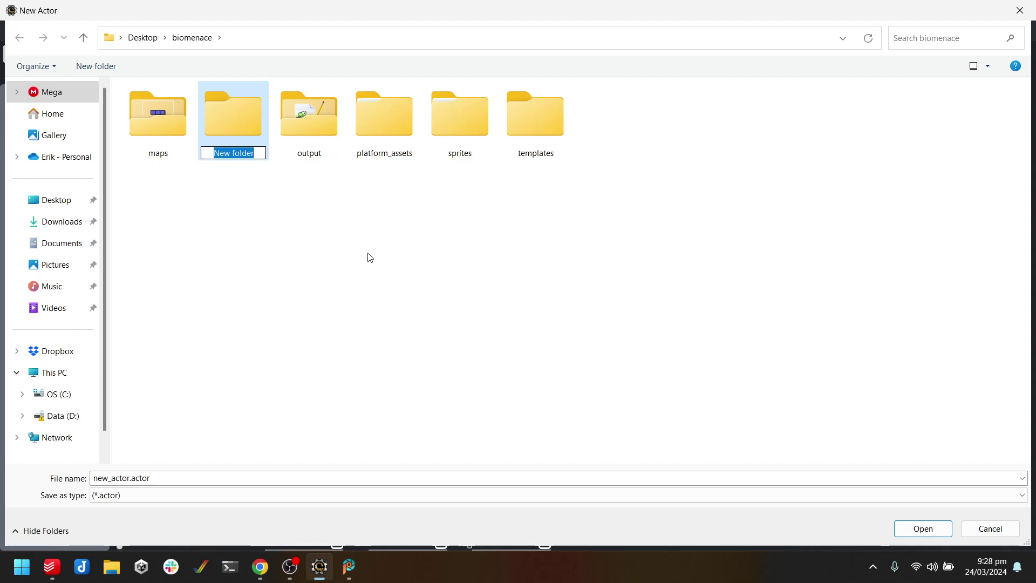
type("actor")
key("Return")
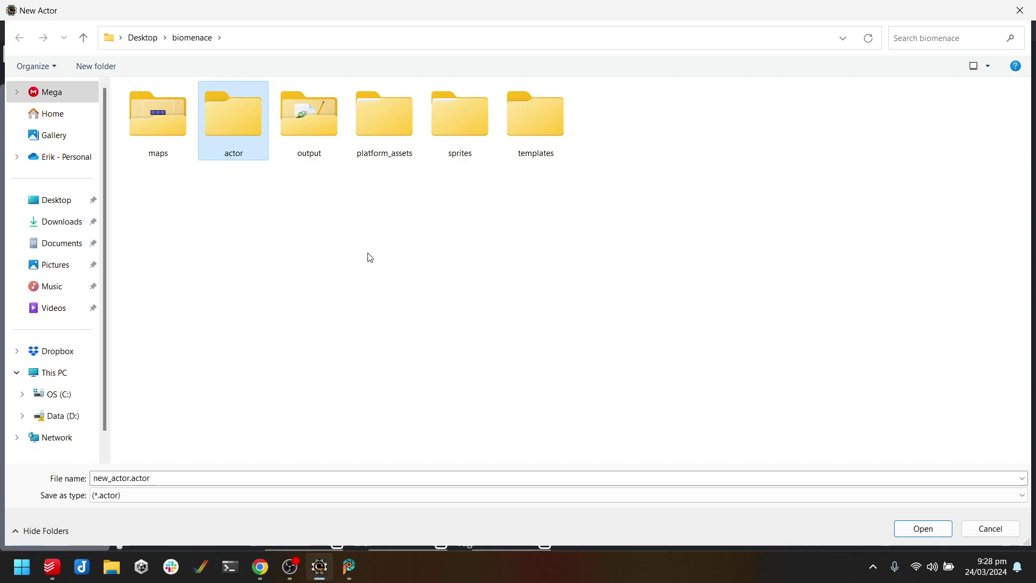
key("Return")
Save the new actor as snake in the actor folder.
left_click(183, 480)
key("ctrl+a")
type("s")
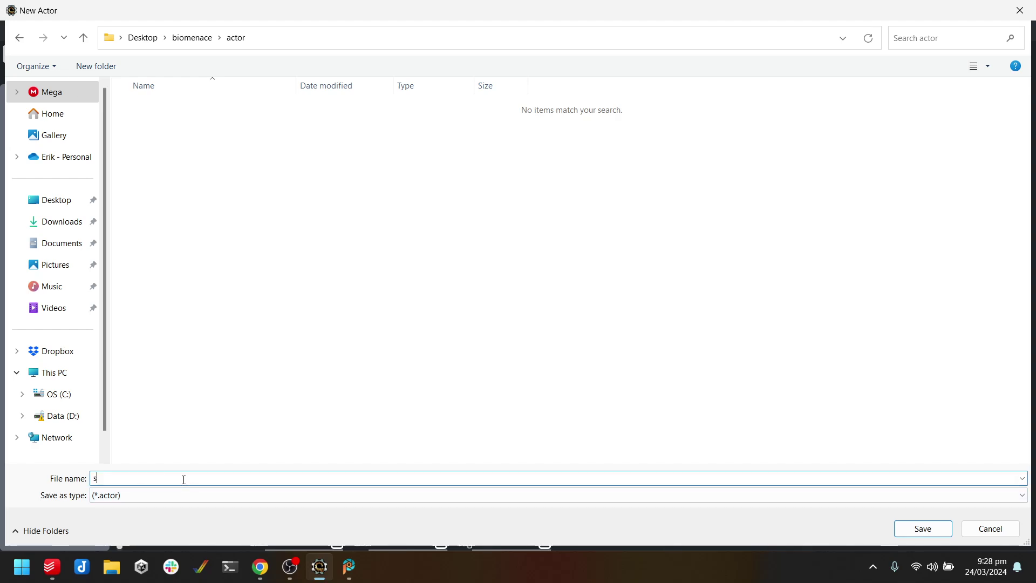
type("nake")
key("Return")
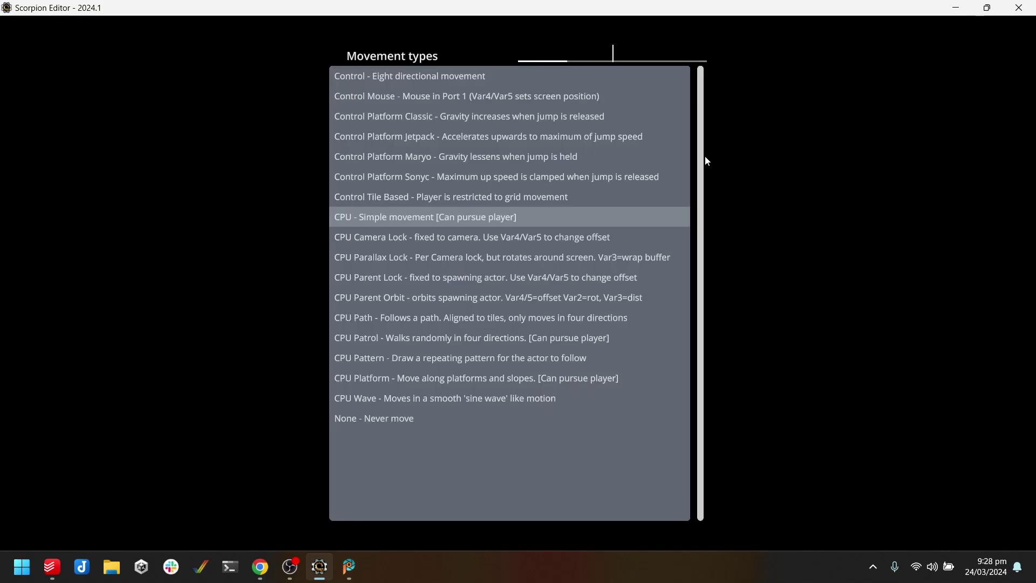
Set the snake's movement to control_platform and assign snake_idle_r as its idle animation.
left_click(705, 157)
left_click(435, 117)
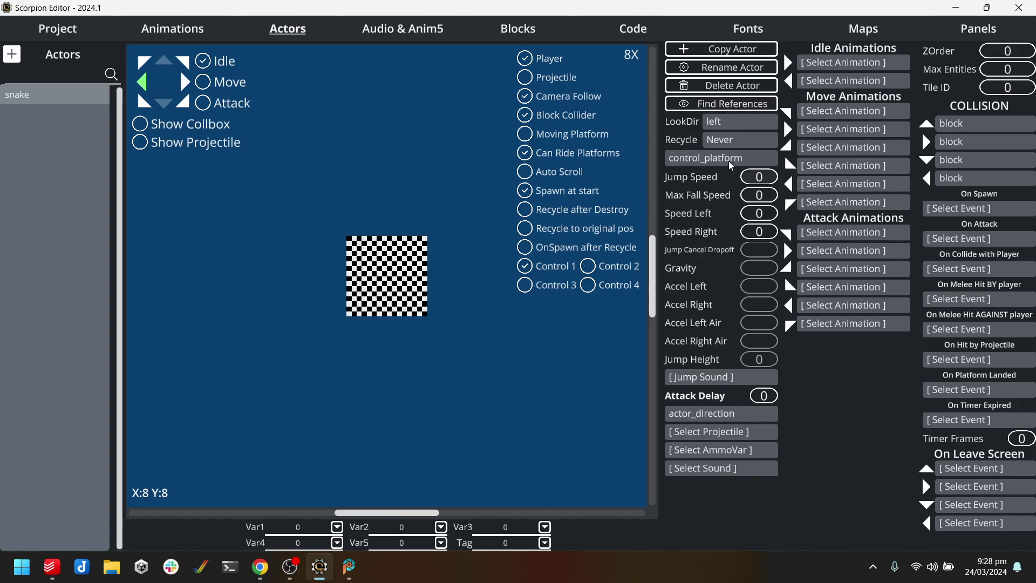
left_click(821, 63)
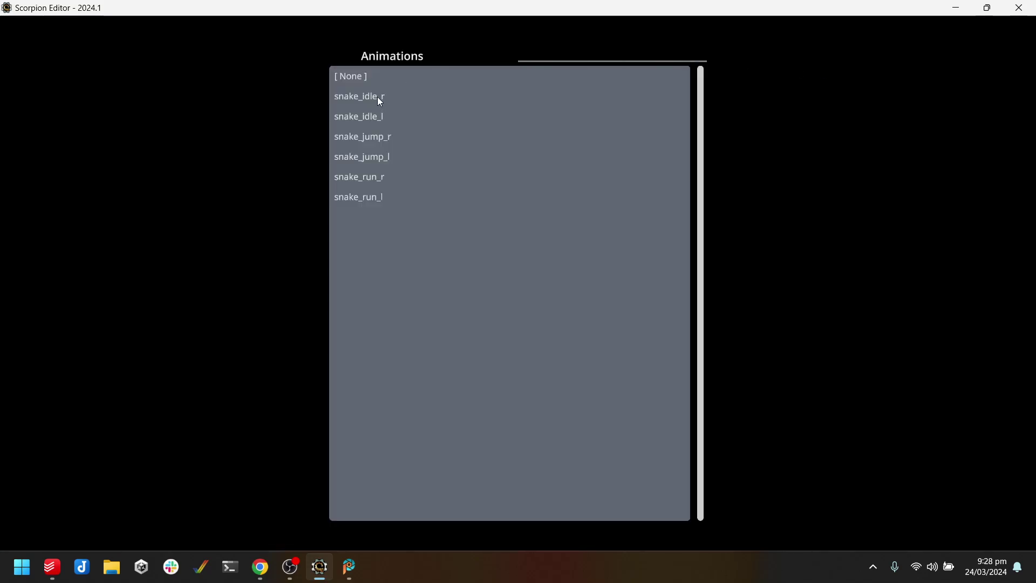
left_click(380, 97)
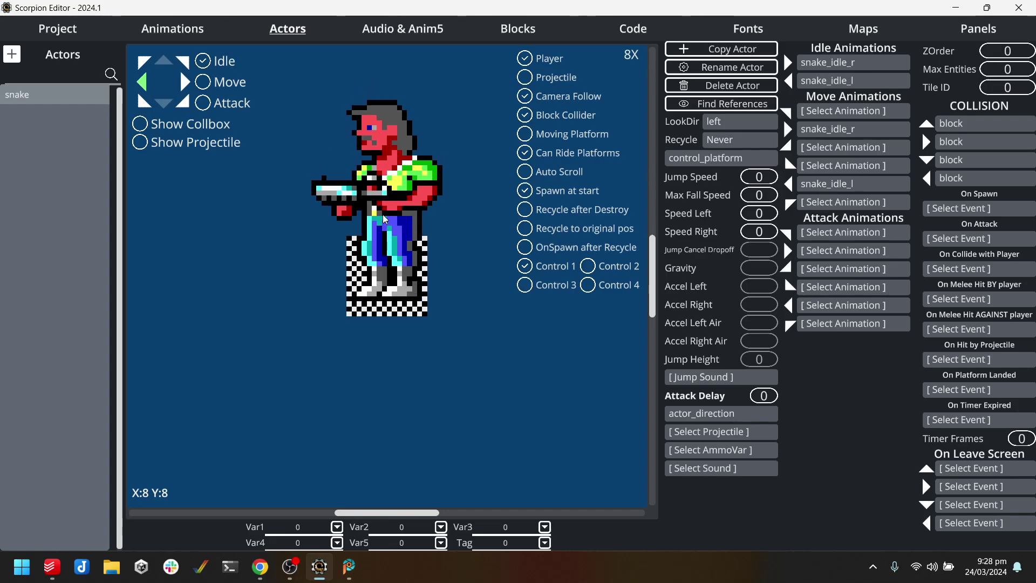
Show the collision box and stretch it over the snake's whole body.
left_click_drag(385, 218, 384, 233)
left_click(140, 123)
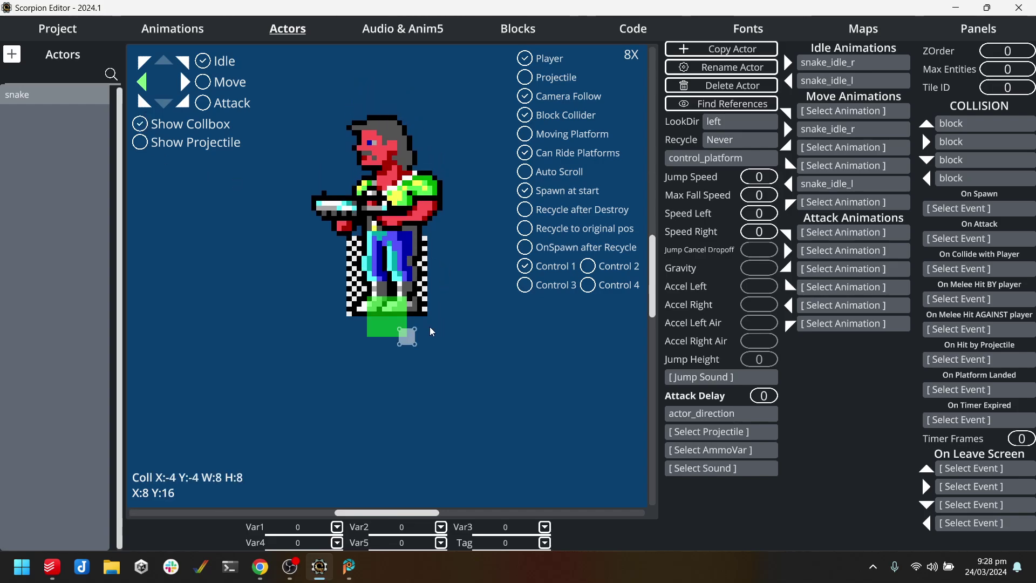
left_click_drag(392, 332, 422, 303)
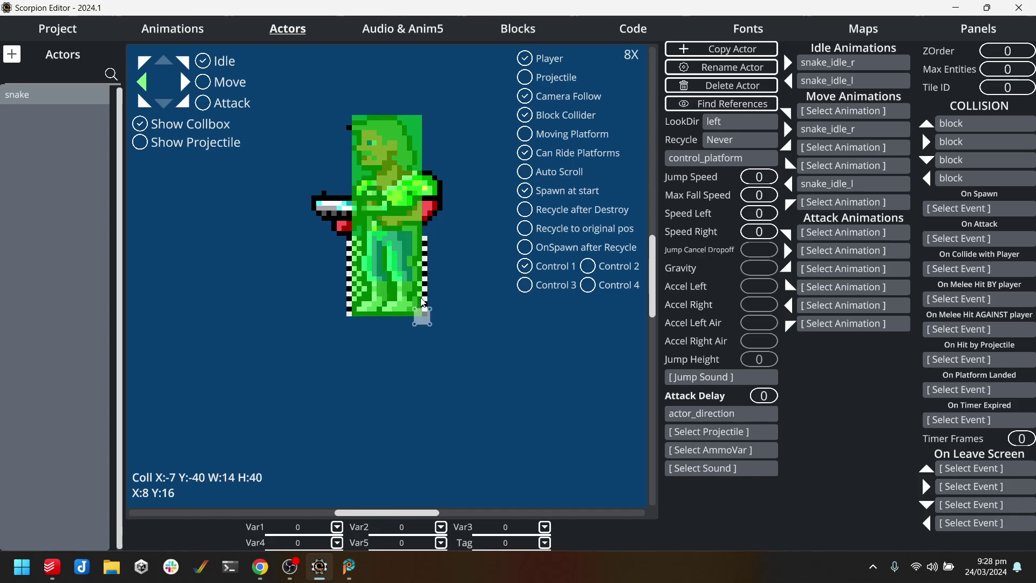
Fill the move animation slots with snake_jump_r and snake_run_r.
left_click(853, 112)
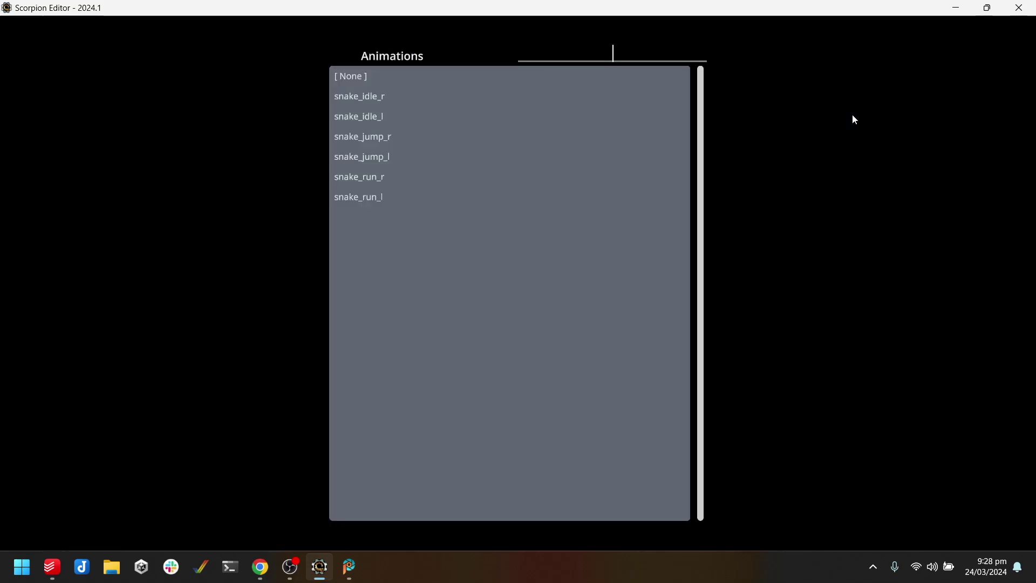
left_click(854, 118)
left_click(860, 109)
left_click(391, 138)
left_click(854, 132)
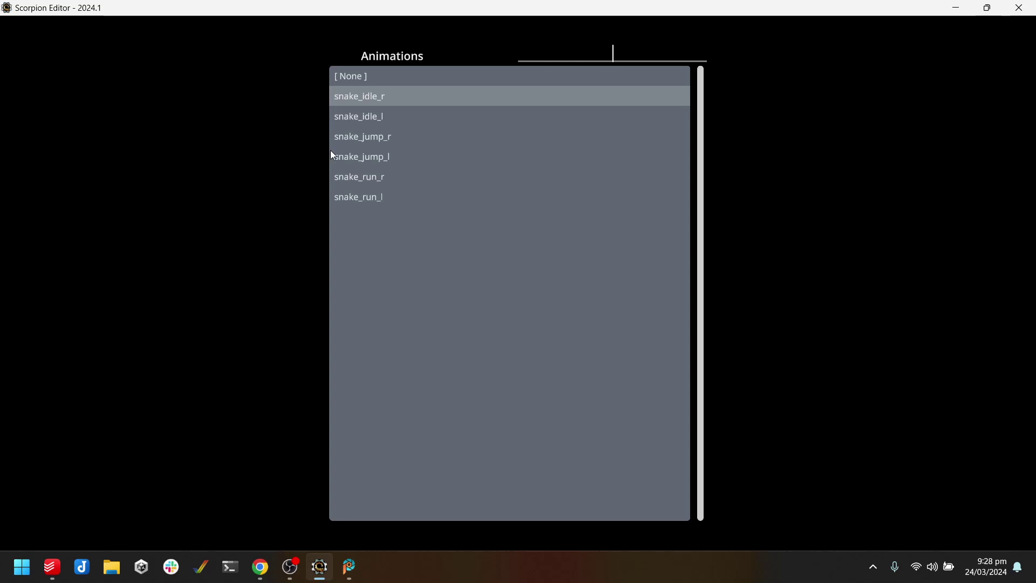
left_click(365, 176)
left_click(786, 155)
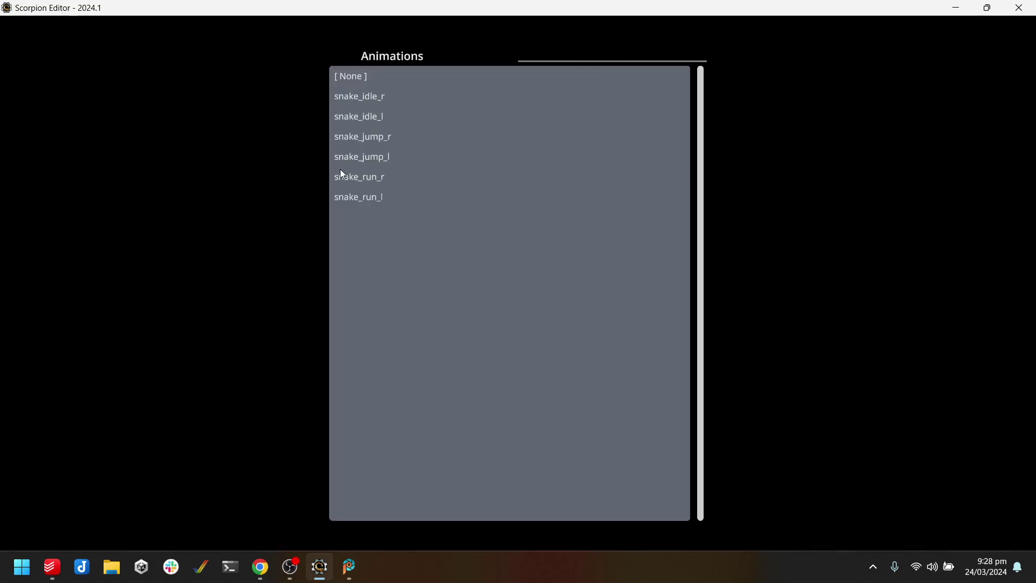
left_click(384, 141)
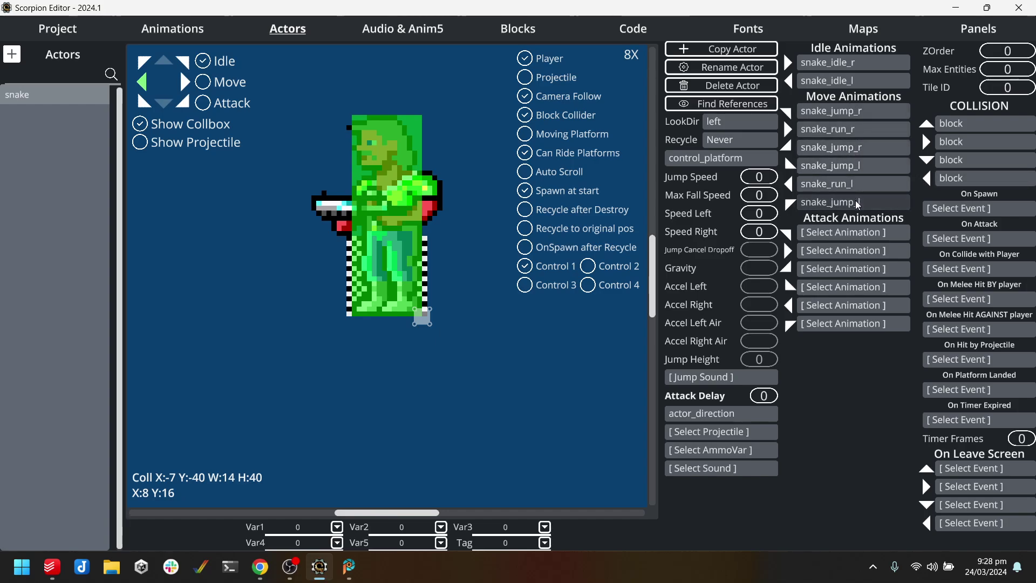
Enter movement values 5, 5 and 2, and set gravity to 0.25 so jump height becomes 50.
left_click(764, 177)
type("5")
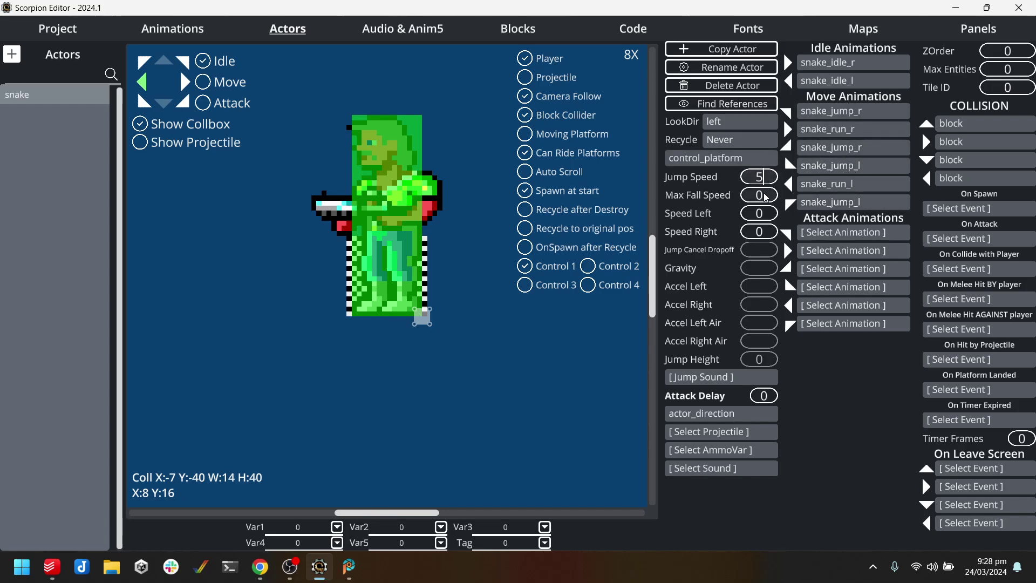
left_click(763, 195)
type("5")
left_click(761, 213)
type("2")
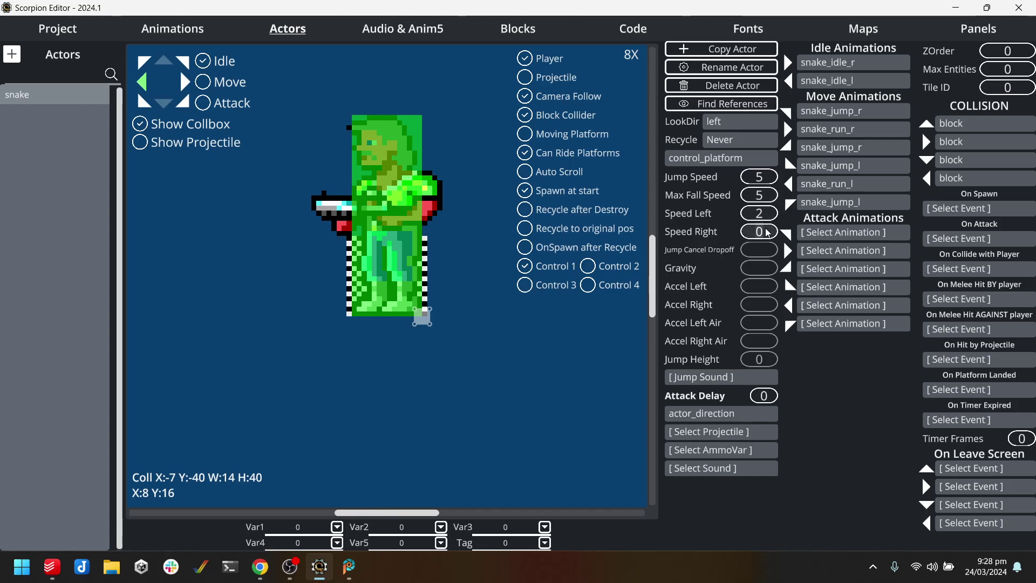
left_click(761, 232)
type("2")
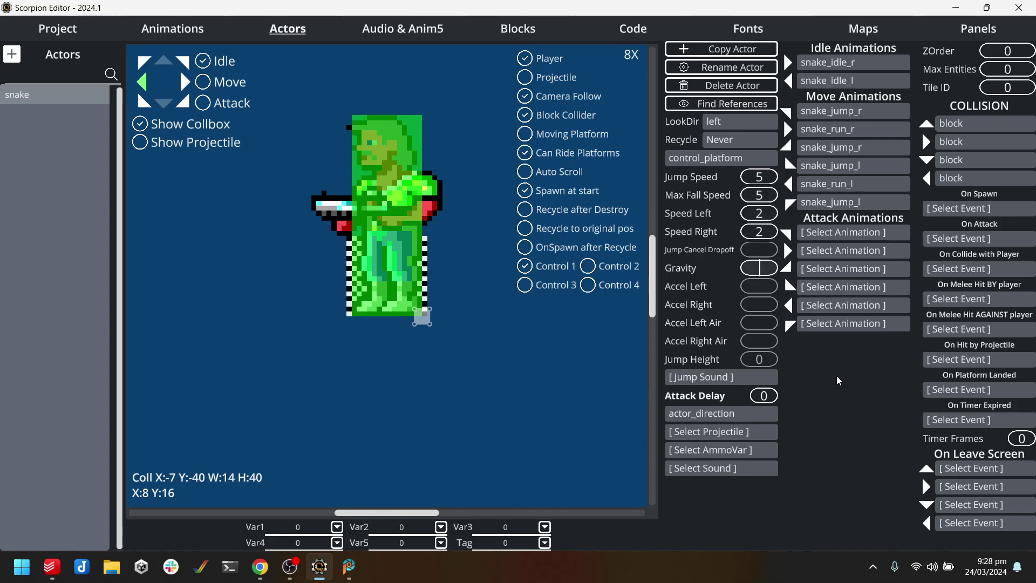
type(".25")
key("Return")
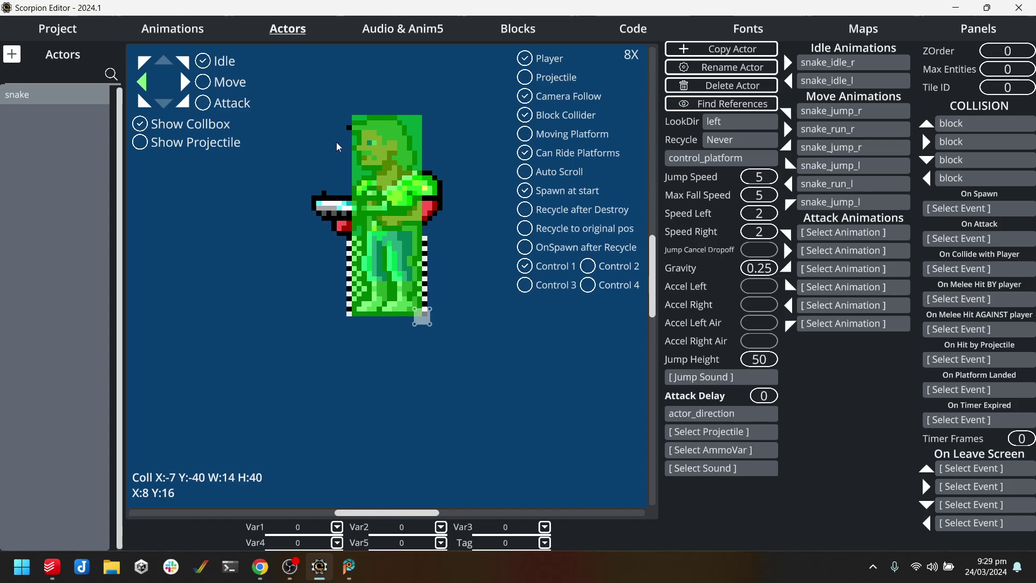
Open map1 from the project's Maps for editing in Tiled.
left_click(863, 30)
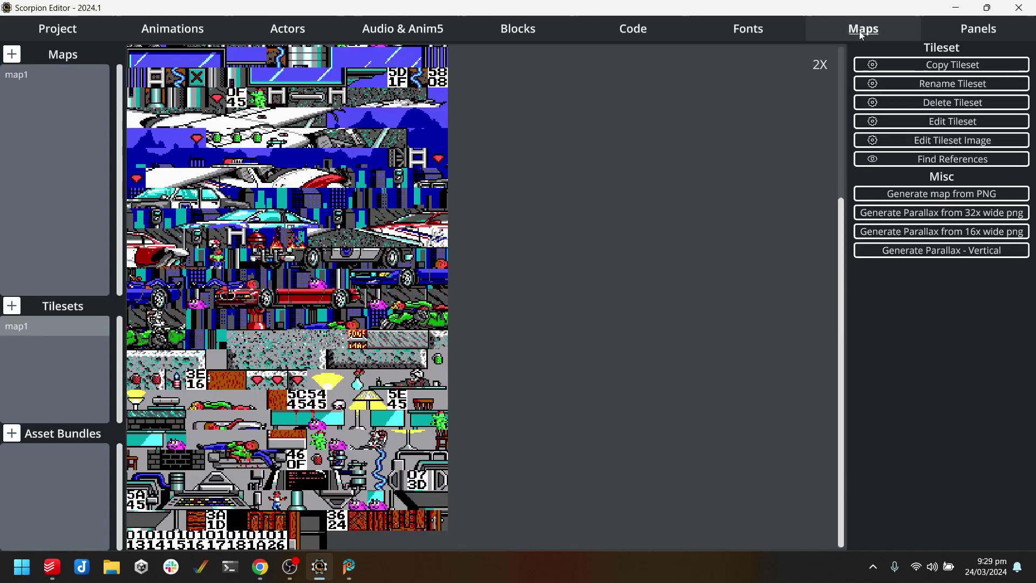
left_click(25, 75)
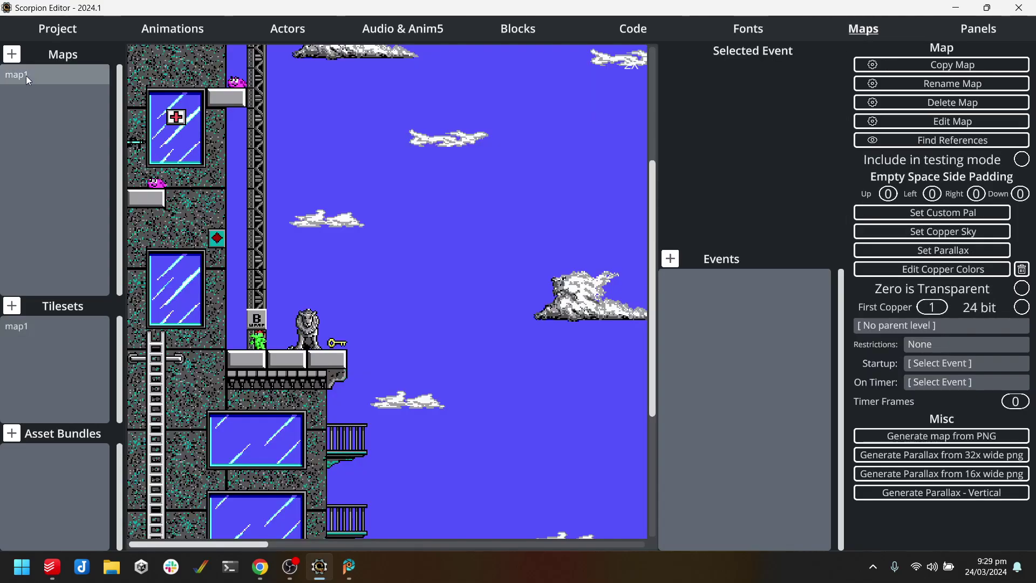
left_click(919, 122)
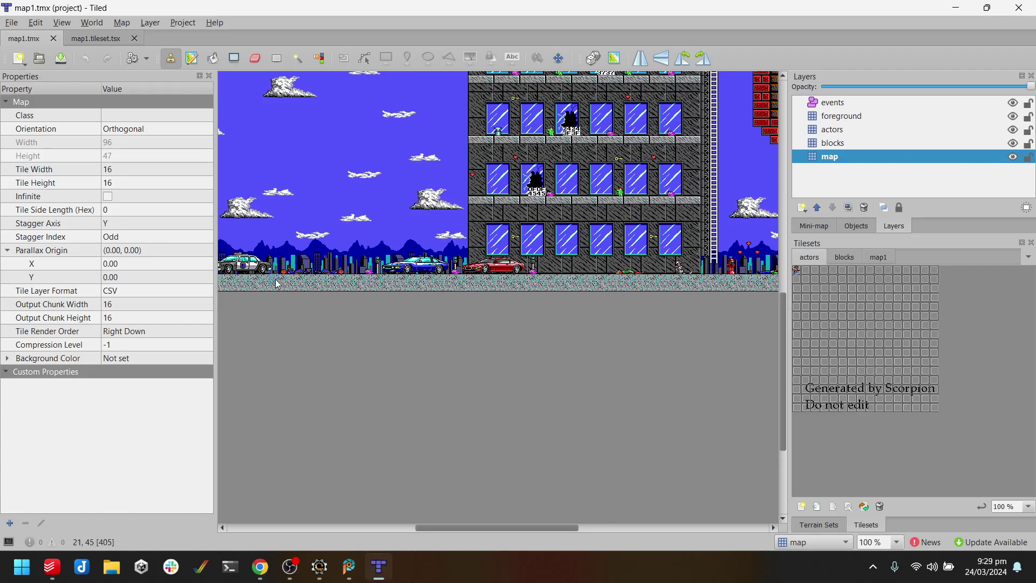
scroll(298, 394, "up", 3, "ctrl")
left_click_drag(445, 527, 371, 527)
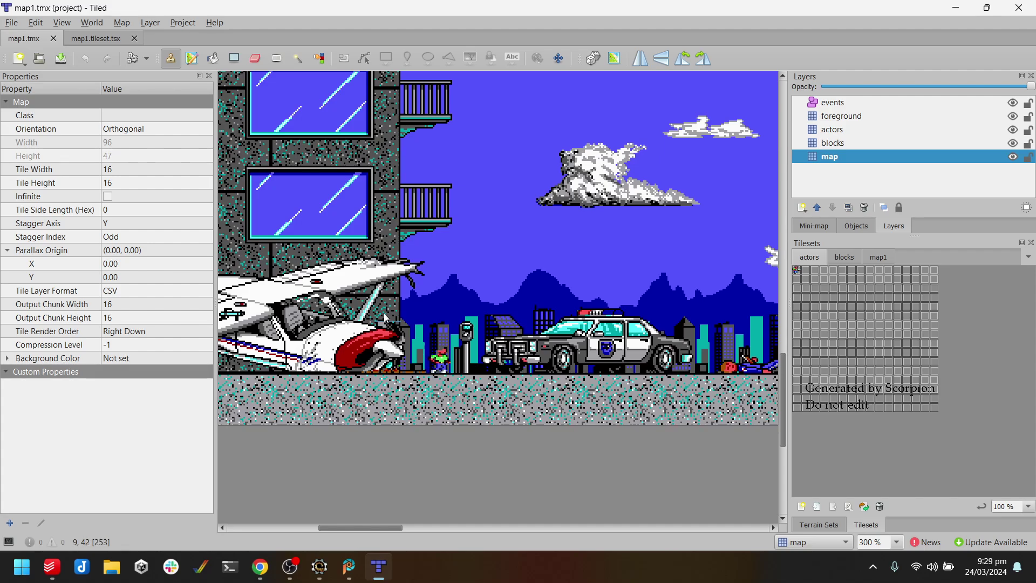
Stamp the snake tile on the actors layer left of the police car and save map1.
left_click(134, 39)
left_click(872, 131)
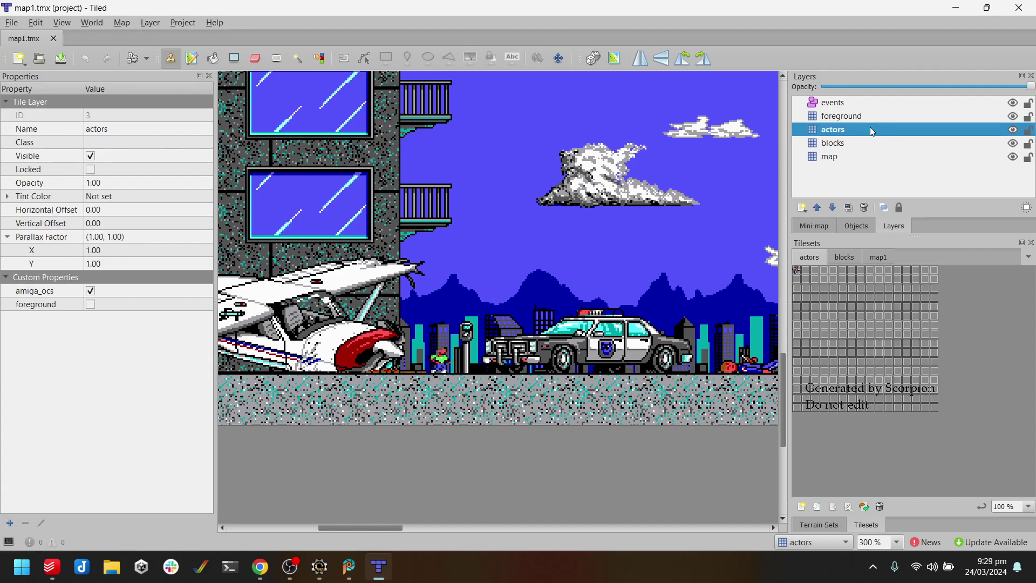
left_click(799, 272)
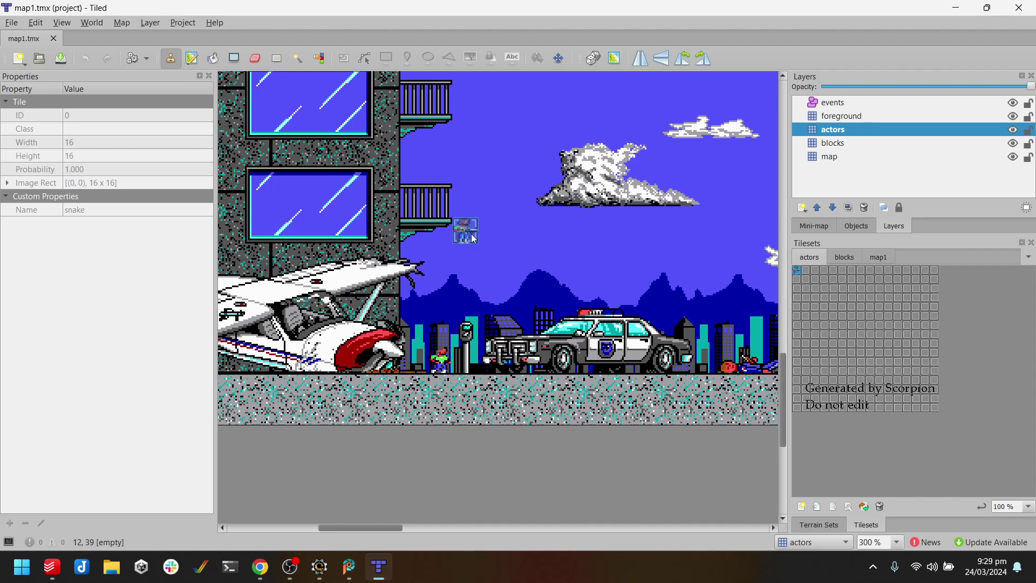
left_click(449, 371)
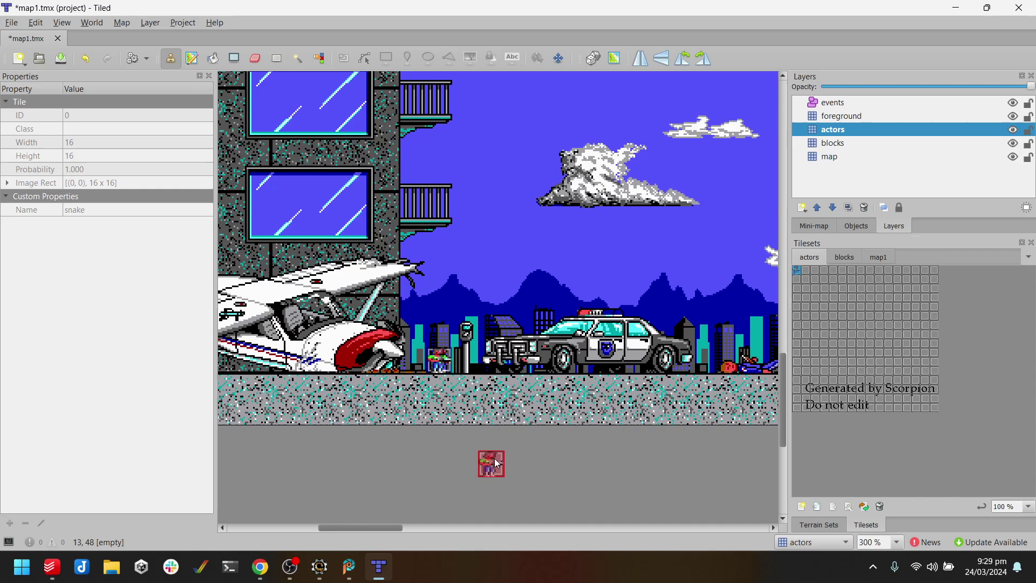
key("ctrl+s")
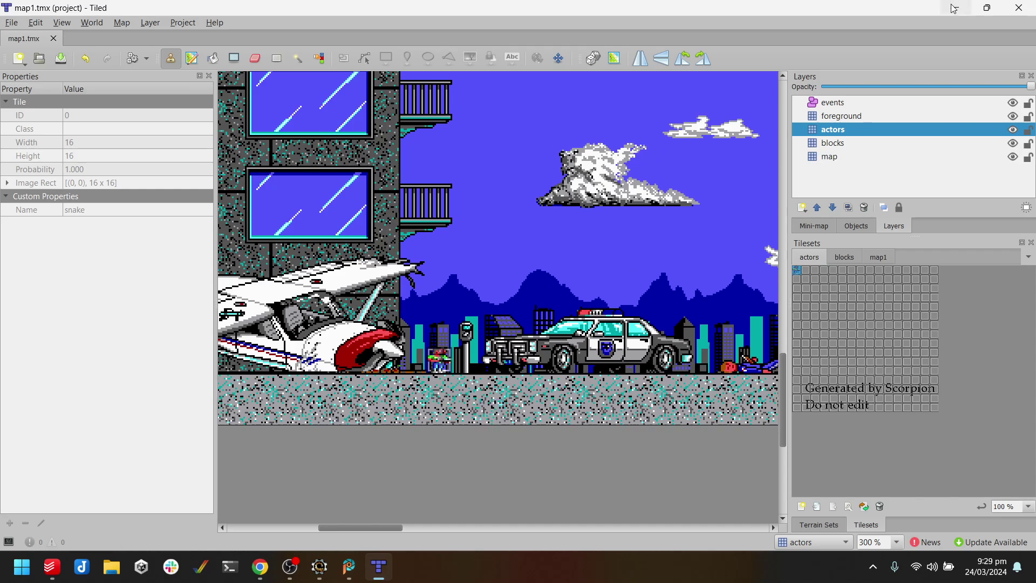
Close Tiled and compile biomenace to run in WinUAE.
left_click(1019, 8)
left_click(64, 29)
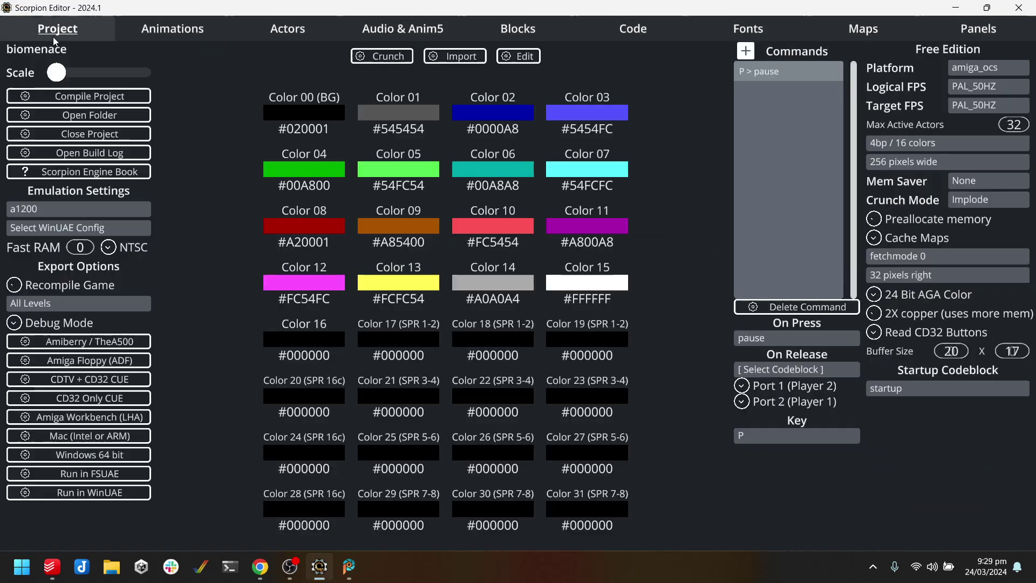
left_click(113, 494)
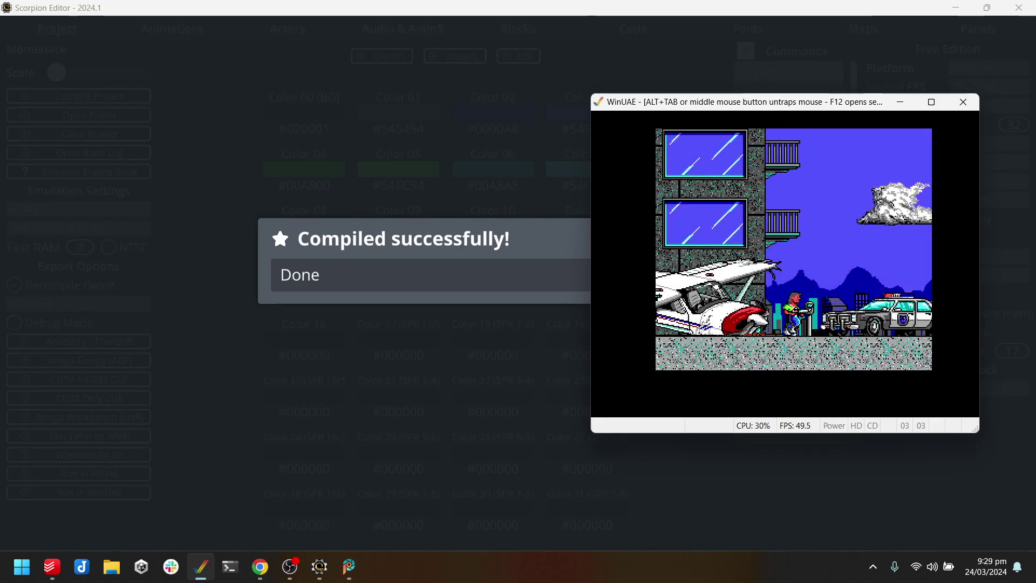
Walk the snake right along the street and back left, then close WinUAE.
key("Right")
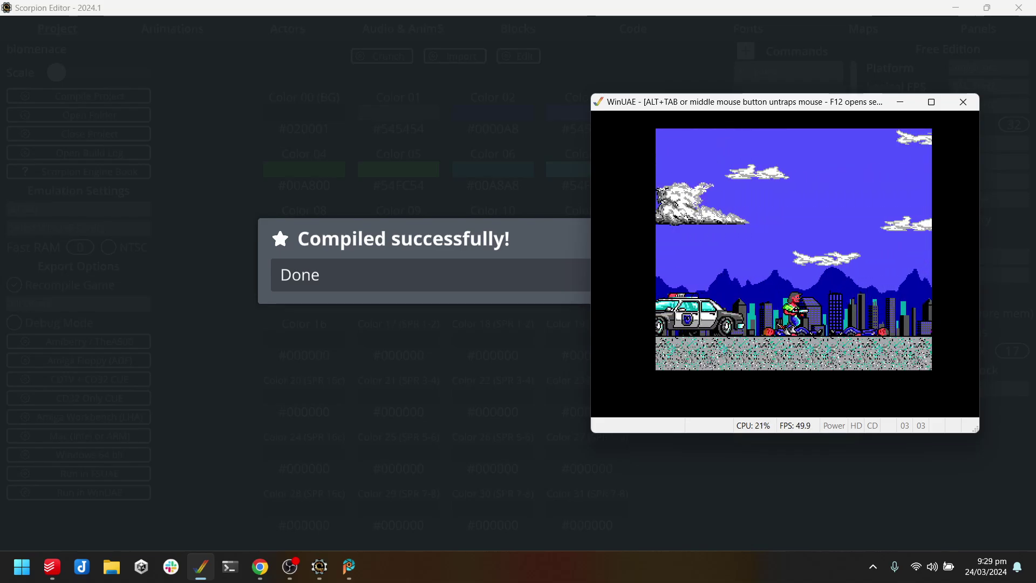
key("Right")
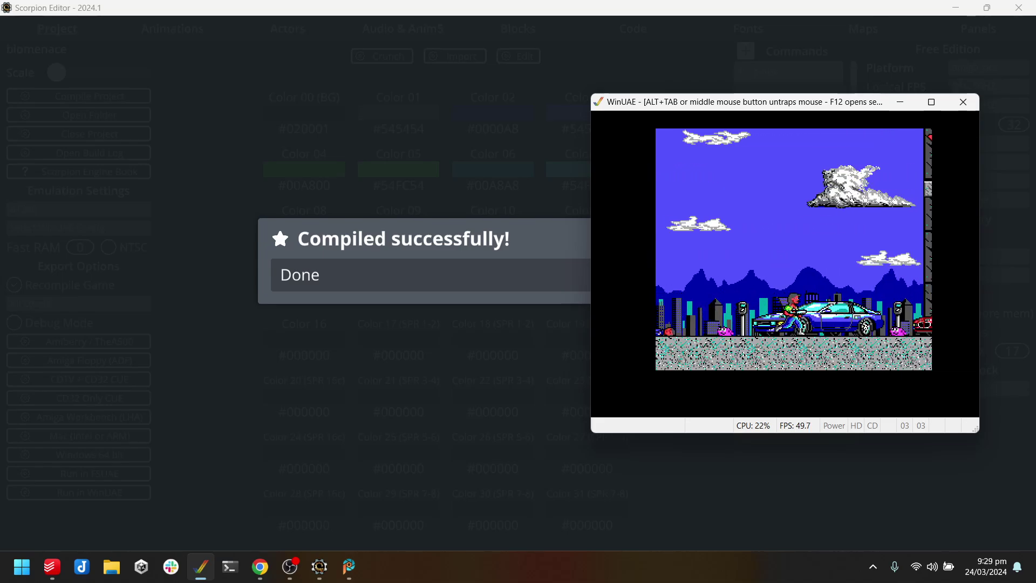
key("Right")
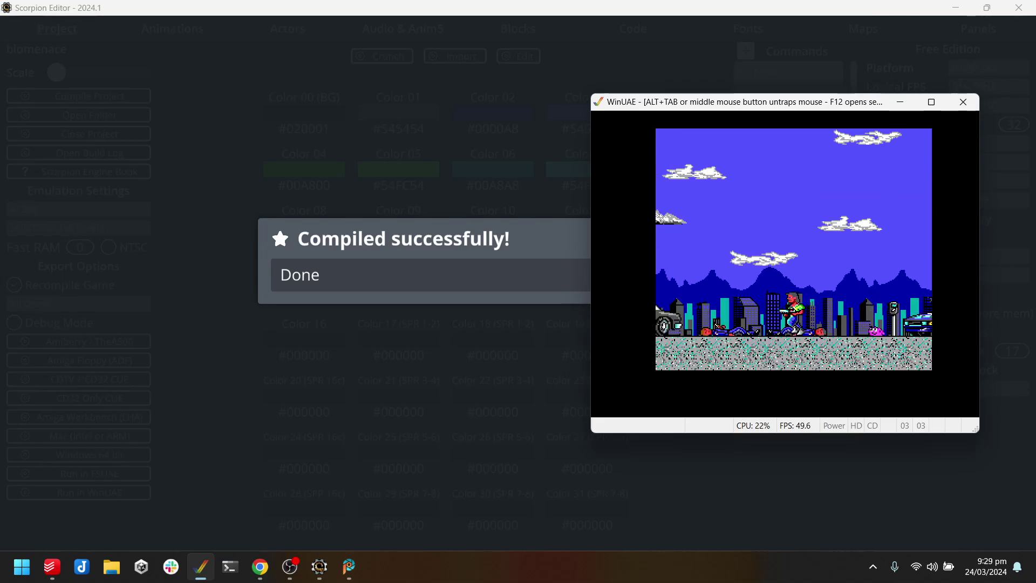
key("Left")
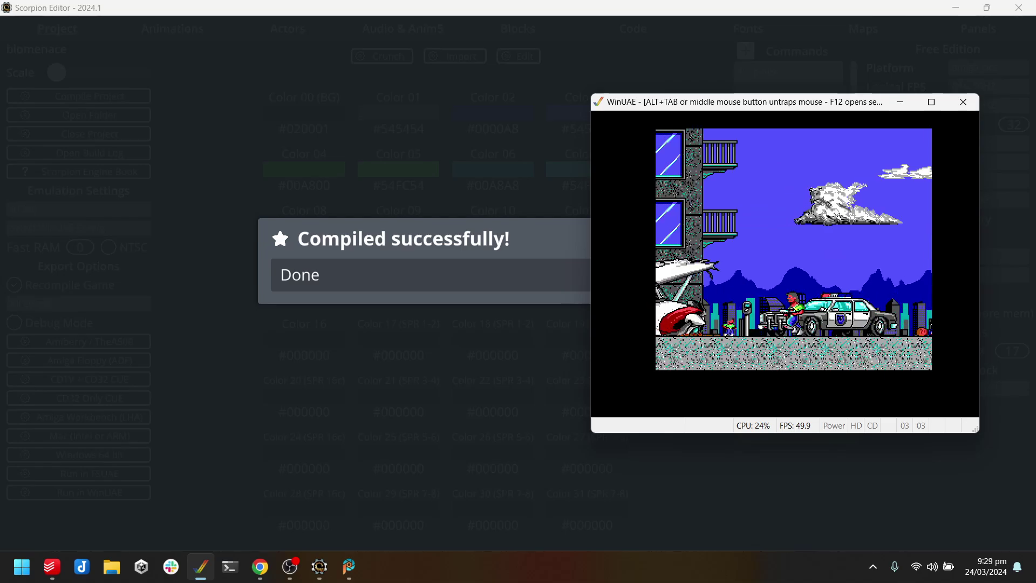
key("Right")
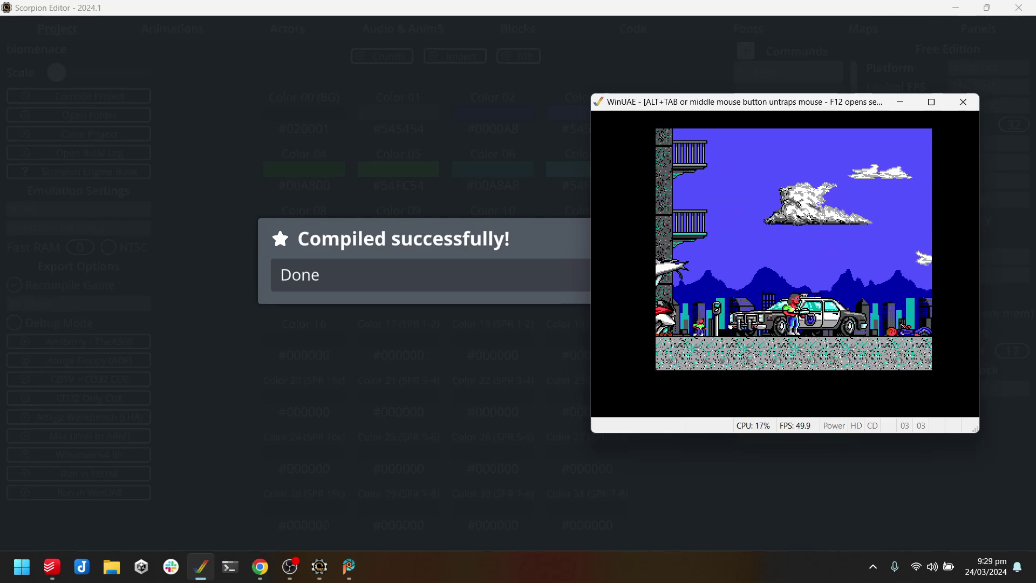
key("alt+F4")
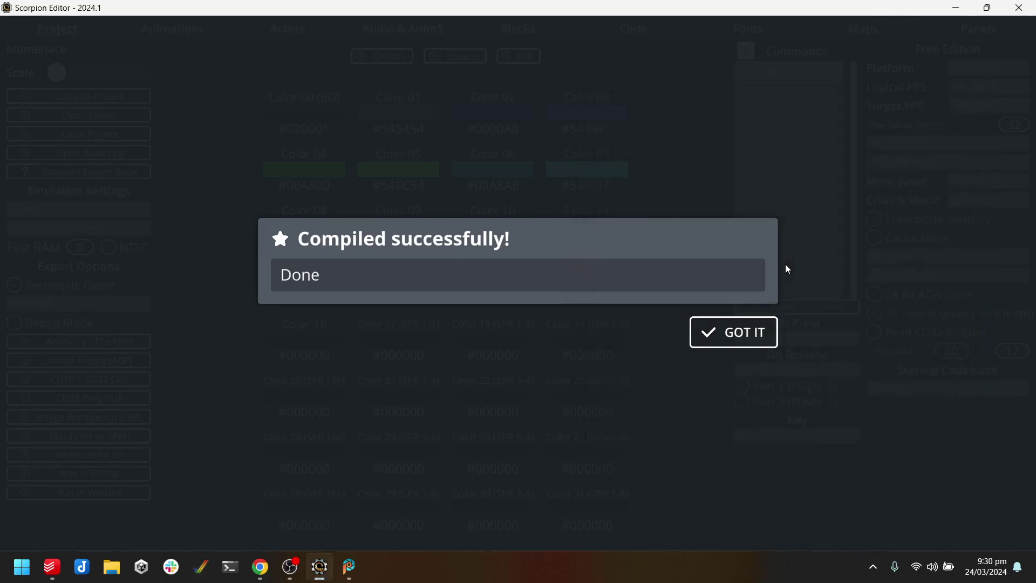
Switch the target platform to MegaDrive (Genesis) and run the build in BlastEm.
left_click(756, 331)
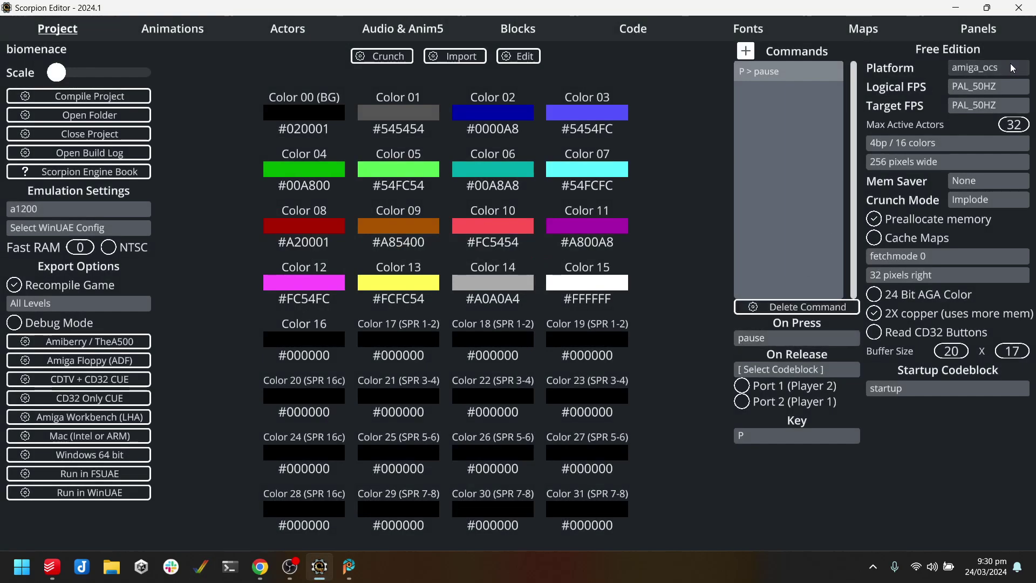
left_click(1009, 66)
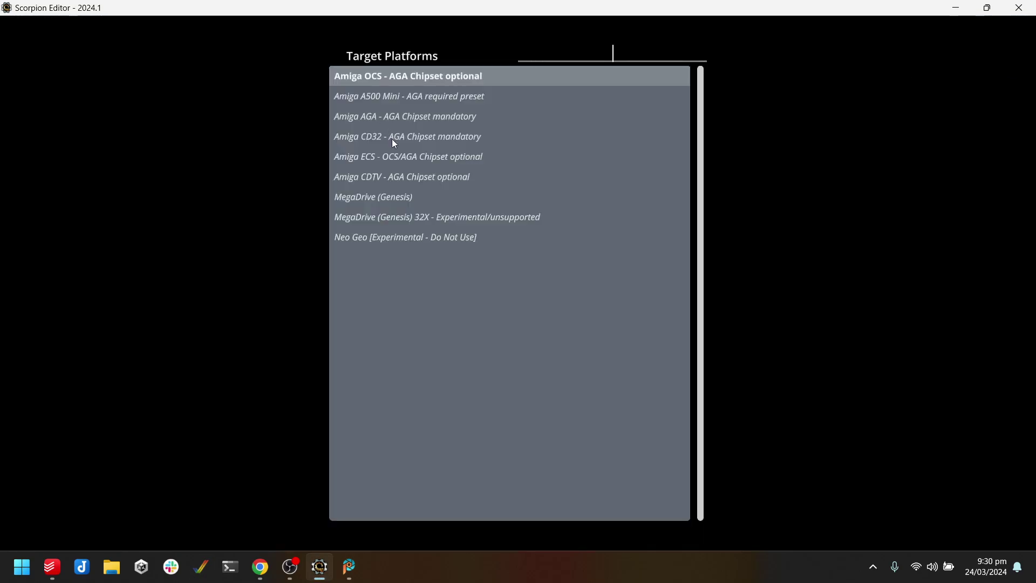
left_click(390, 200)
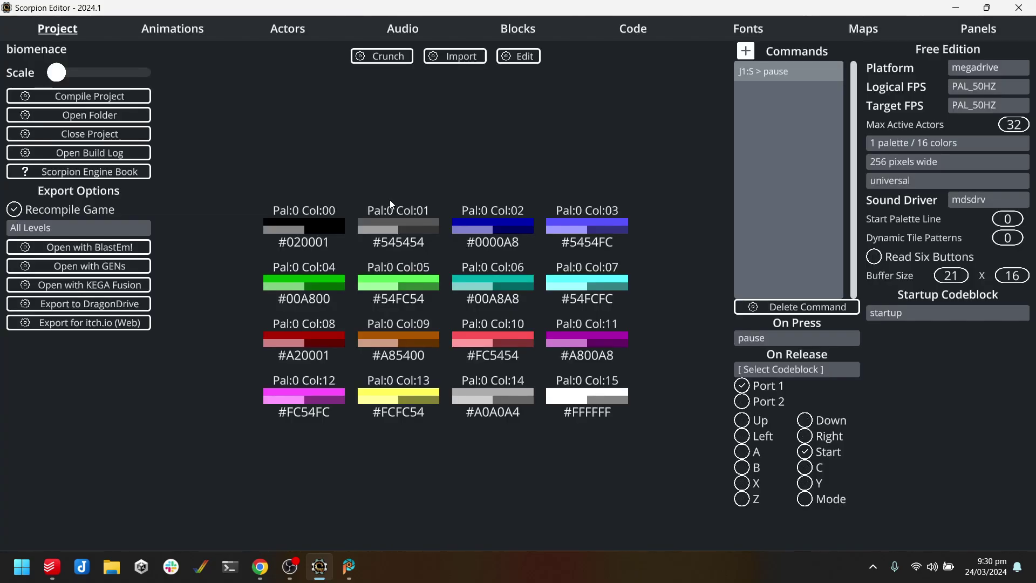
left_click(123, 255)
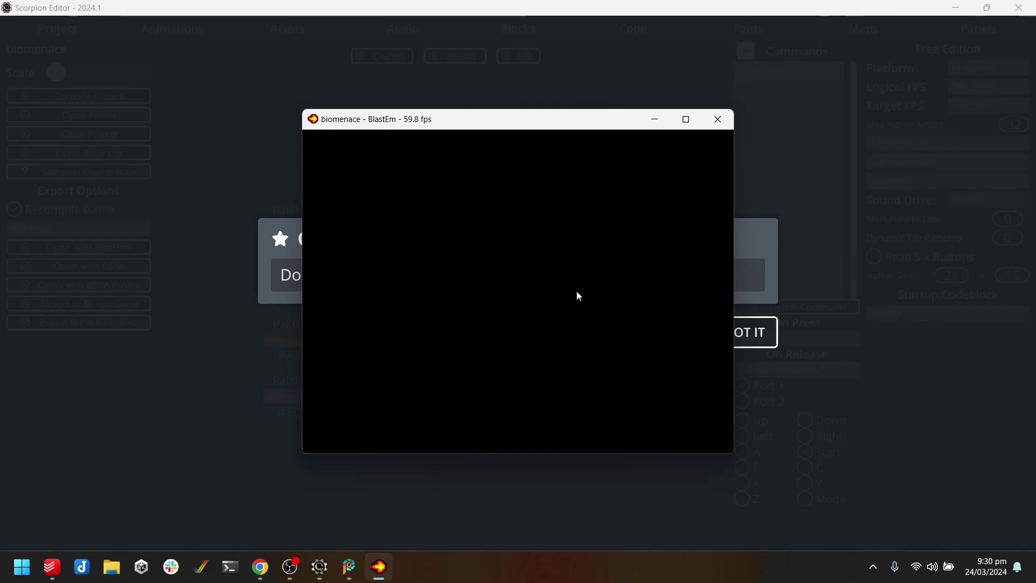
Walk and jump the hero past the police car and buildings, then close BlastEm.
key("Right")
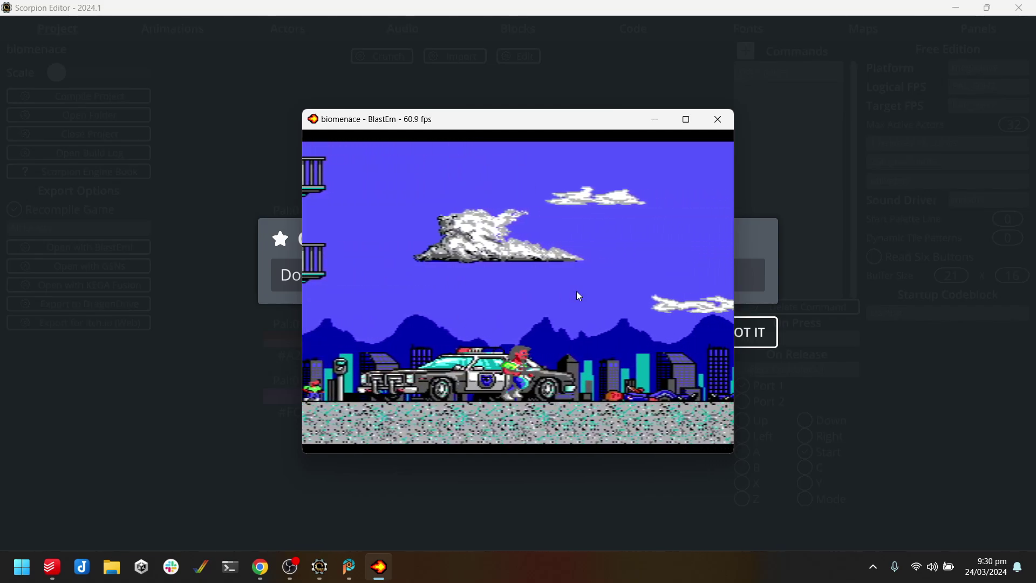
key("Left")
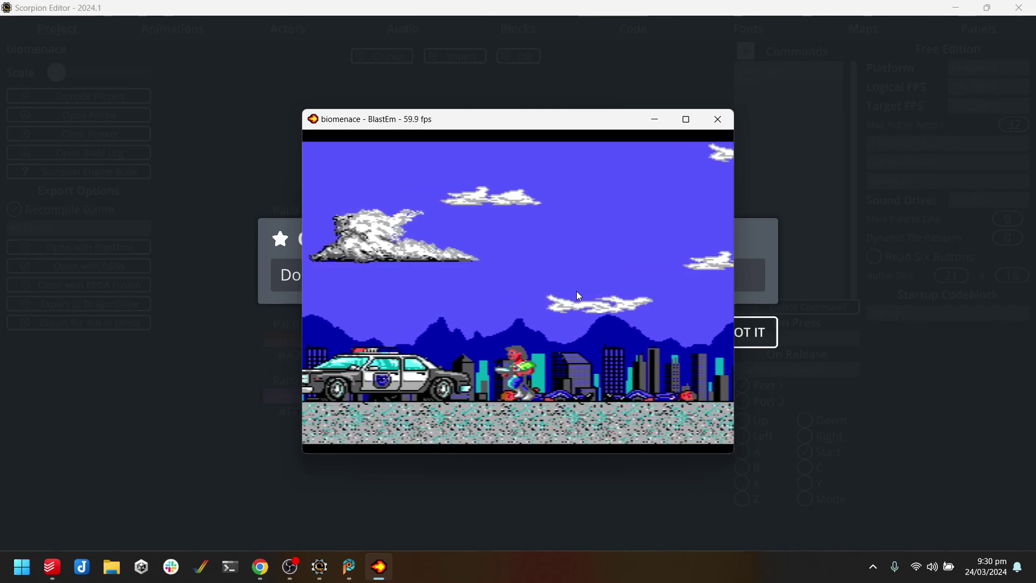
key("Right")
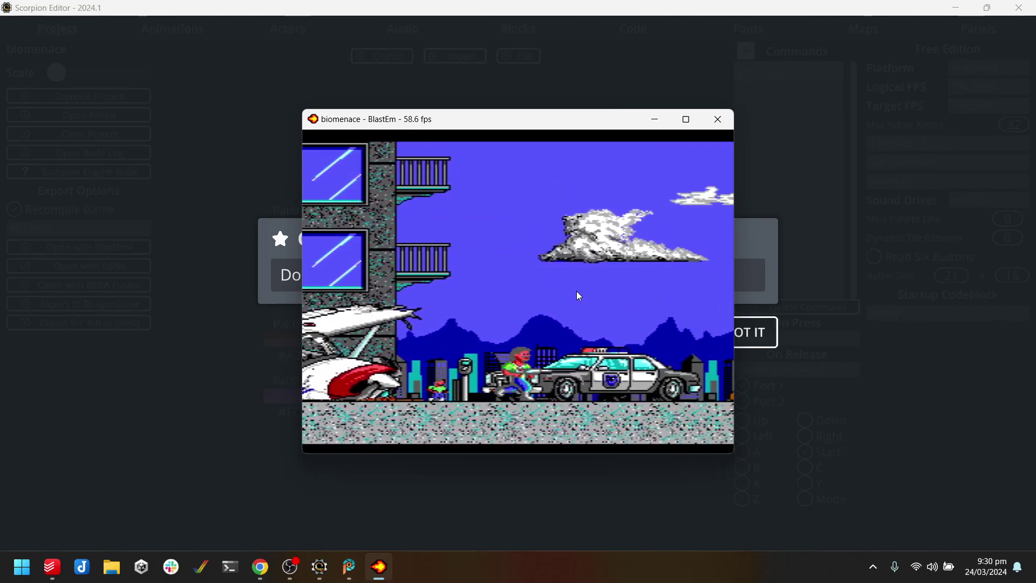
key("Right")
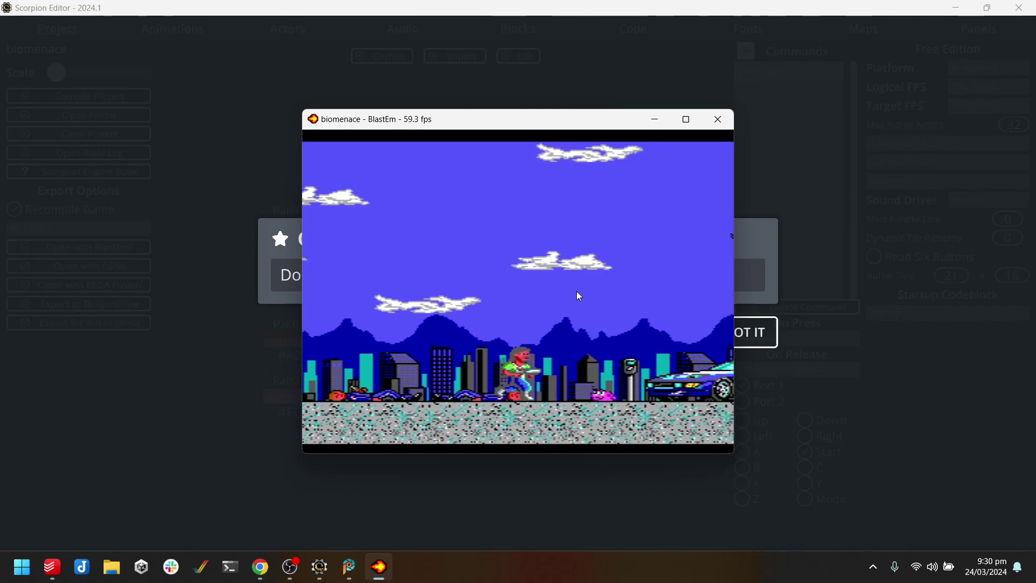
key("Right")
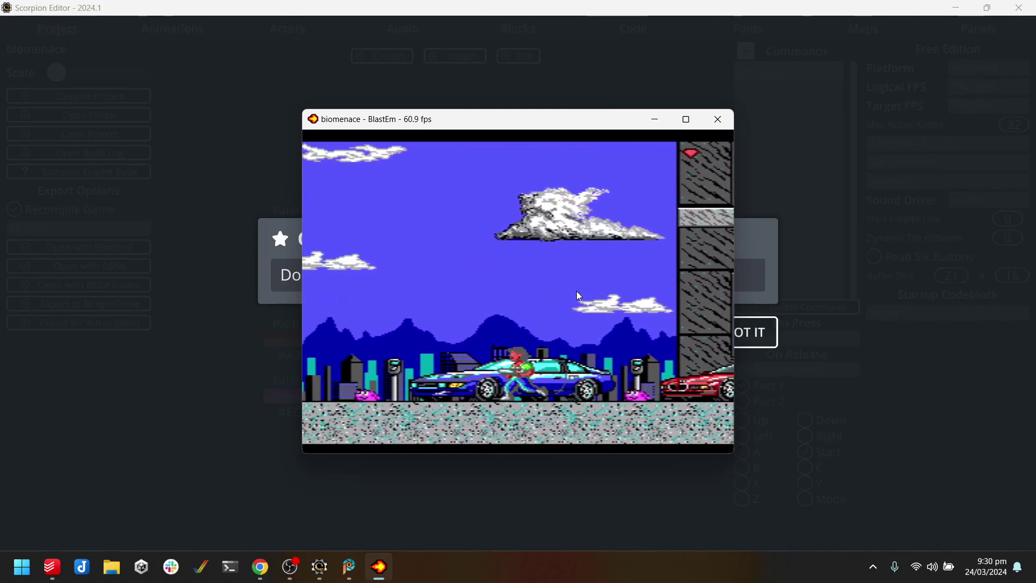
key("Left")
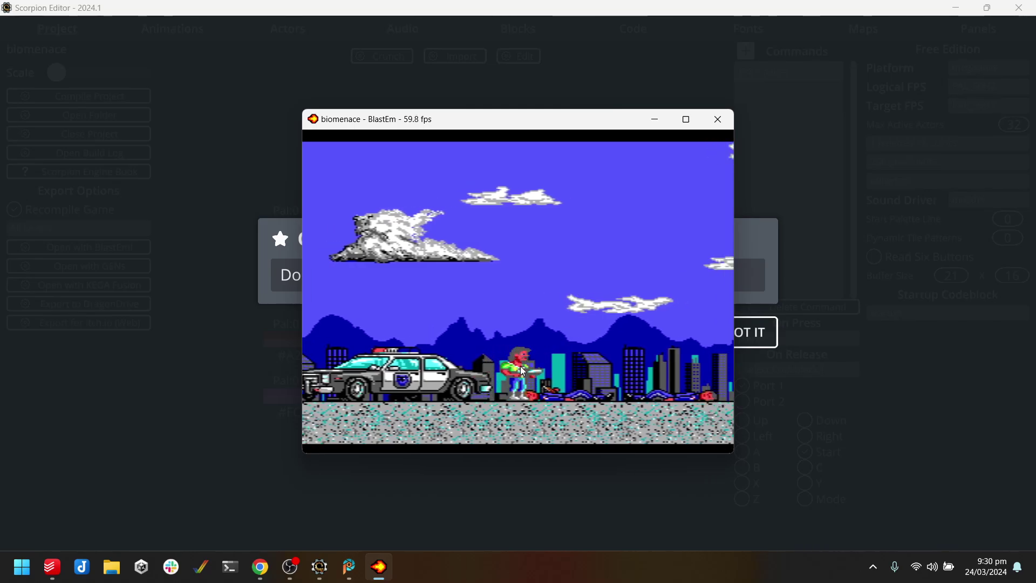
left_click(718, 118)
left_click(752, 333)
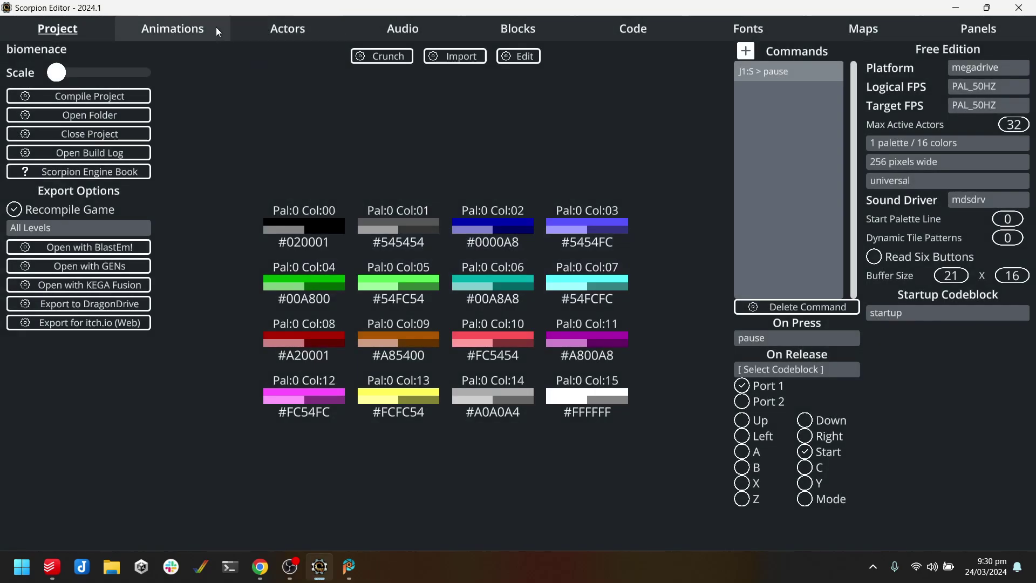
left_click(217, 32)
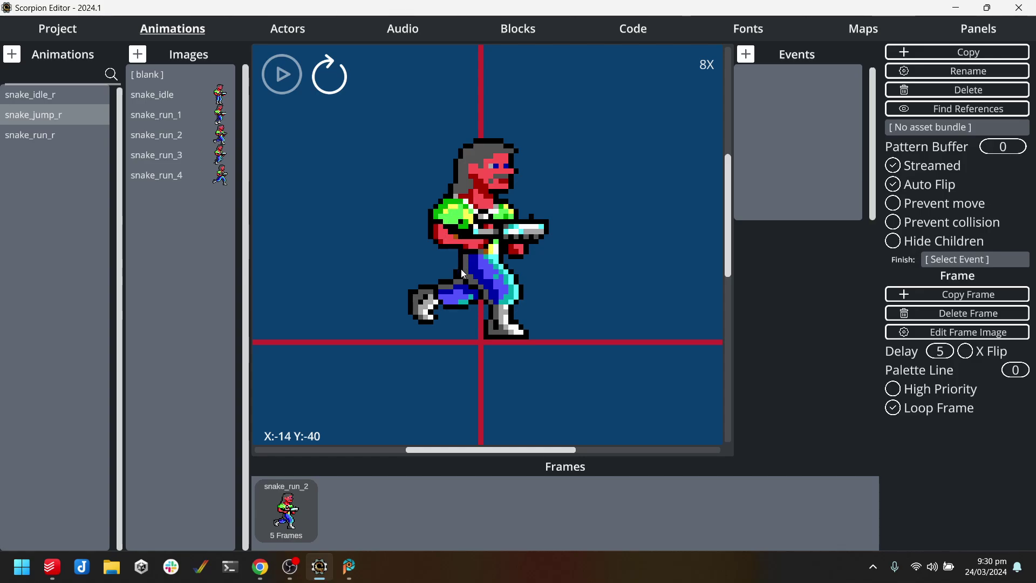
left_click(97, 30)
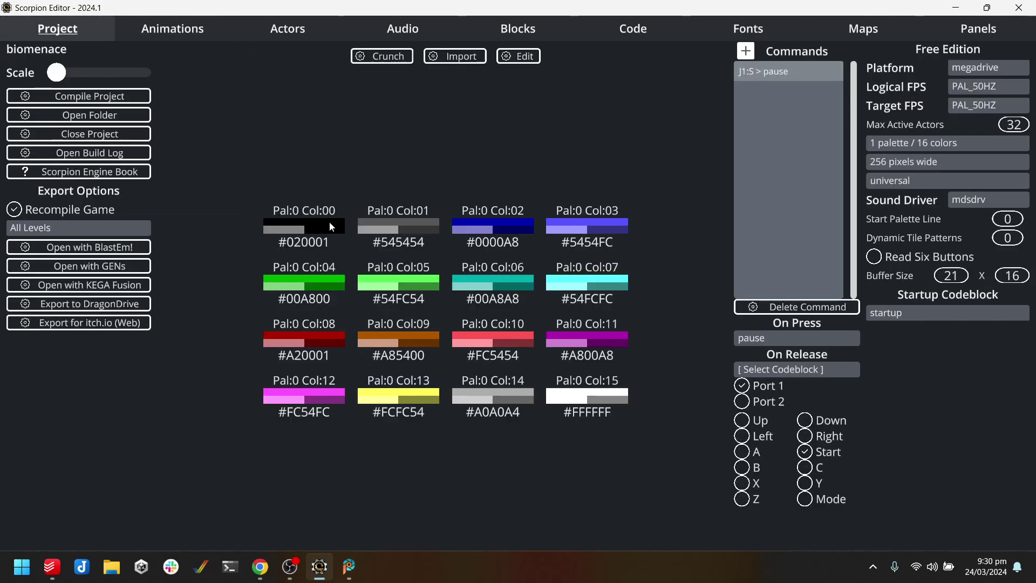